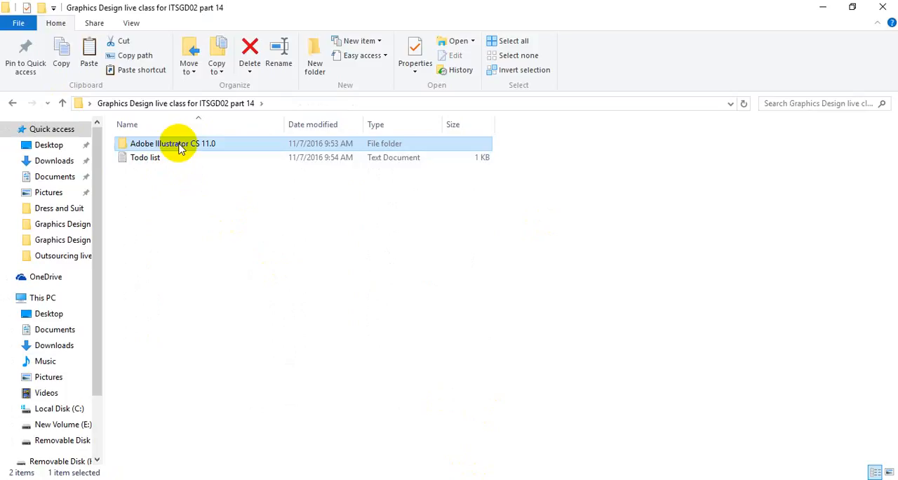
Open the Adobe Illustrator CS 11.0 folder and launch the setup application
double_click(179, 148)
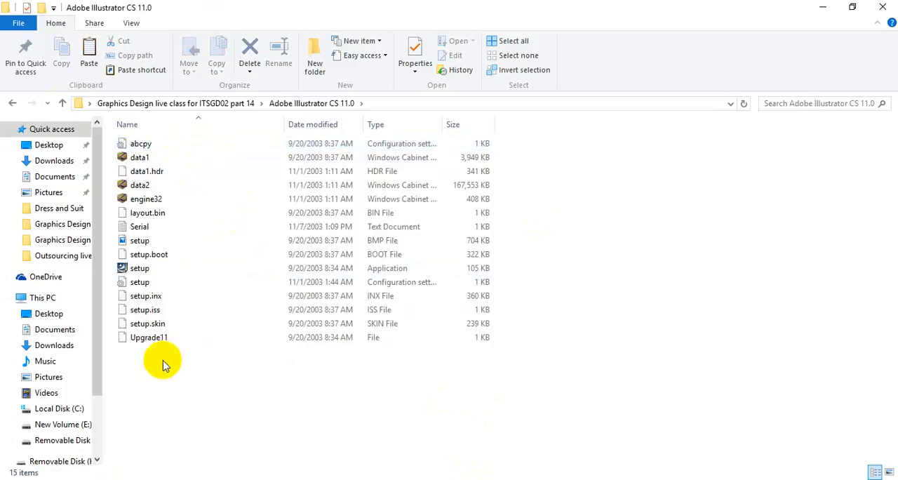
left_click(139, 271)
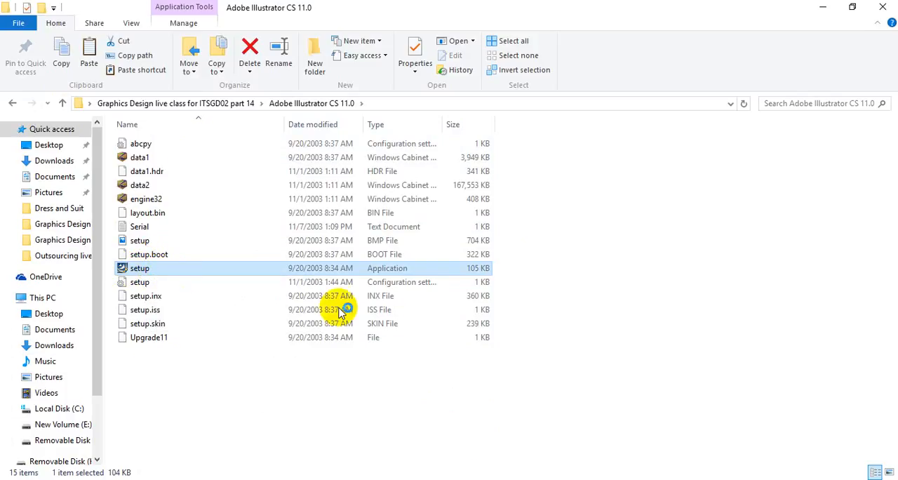
double_click(124, 273)
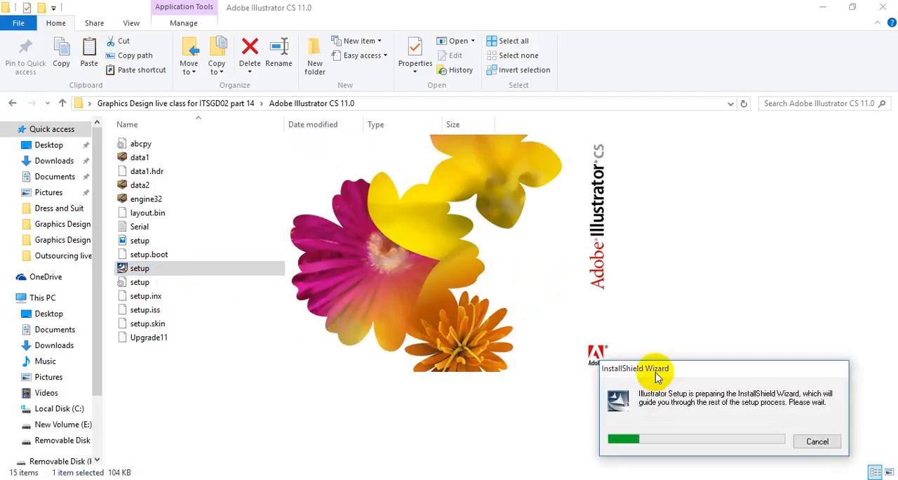
left_click_drag(658, 376, 627, 275)
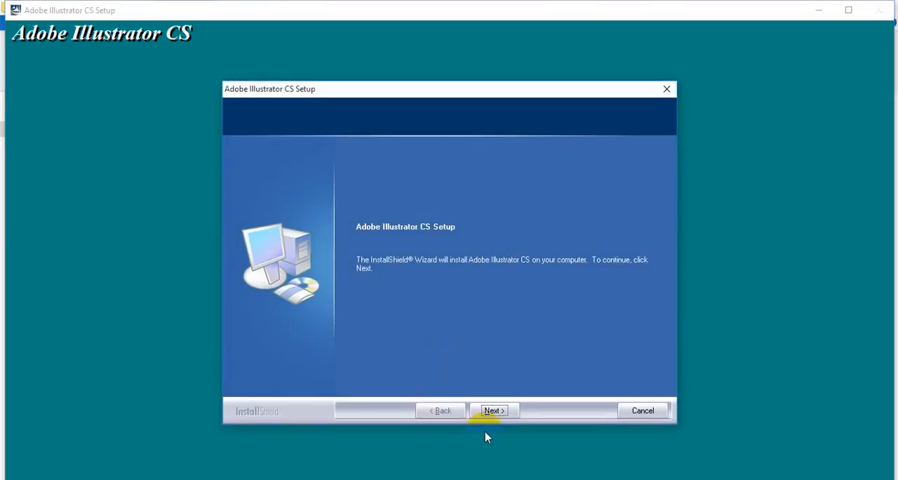
Proceed past the setup welcome page and check the registrant's name fields on the User Information page
left_click(495, 411)
left_click(572, 294)
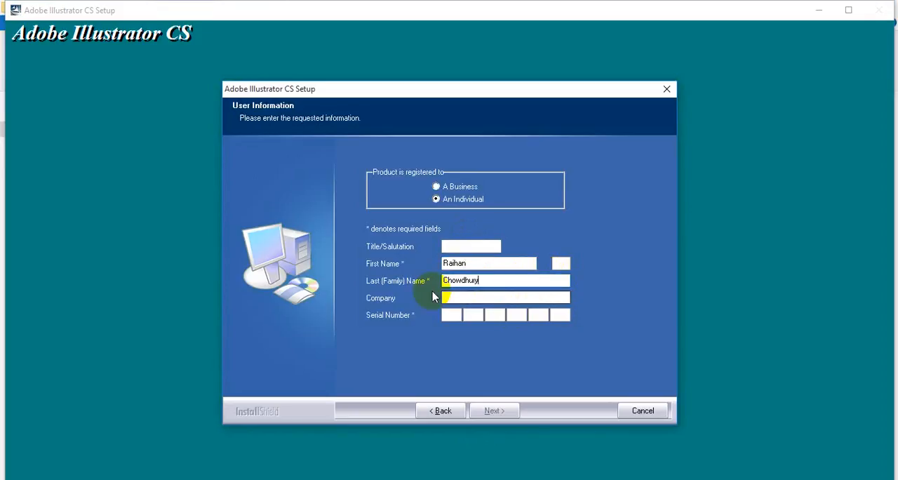
left_click(510, 263)
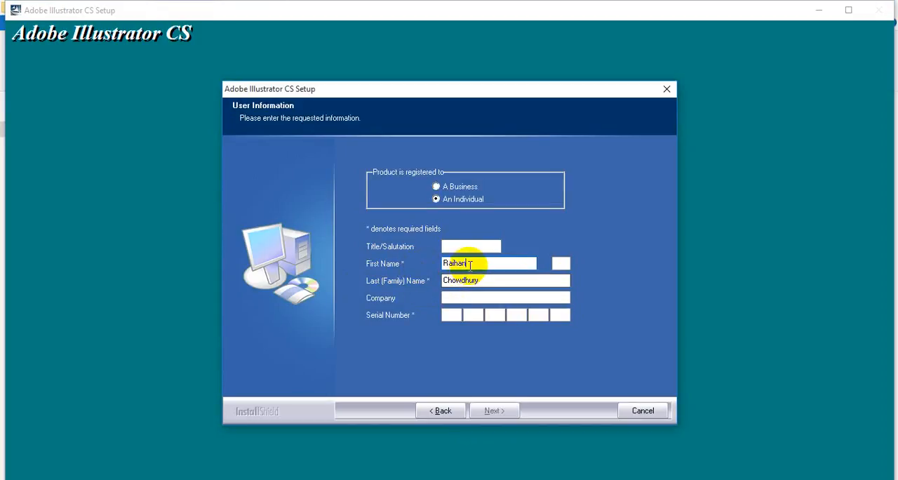
left_click_drag(473, 265, 444, 267)
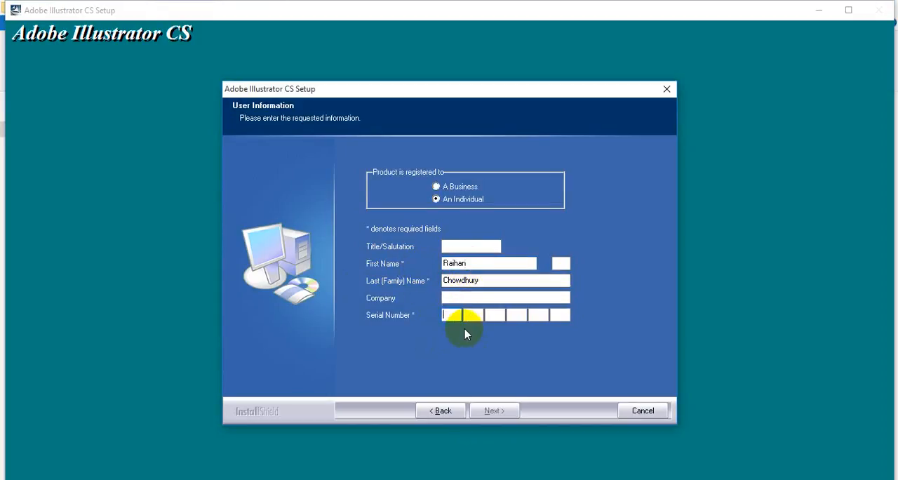
Minimize the setup, copy the serial number from the Serial text file, and close the file
left_click(819, 9)
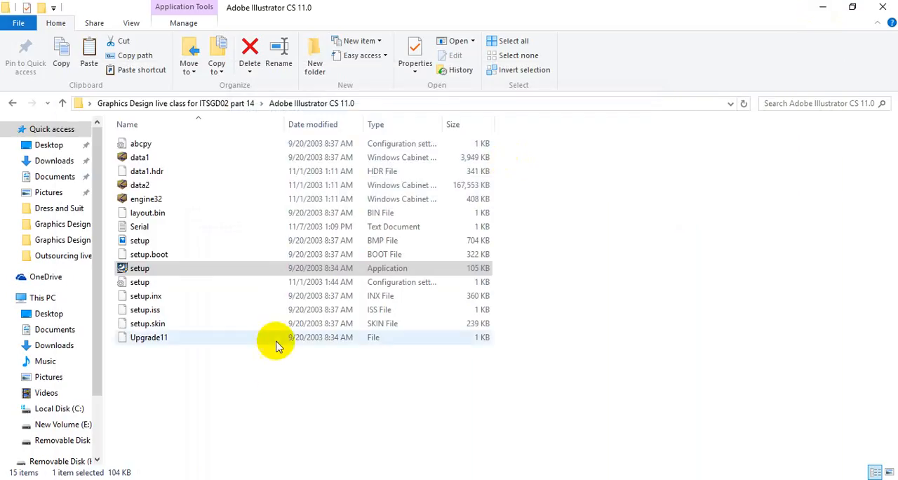
double_click(139, 227)
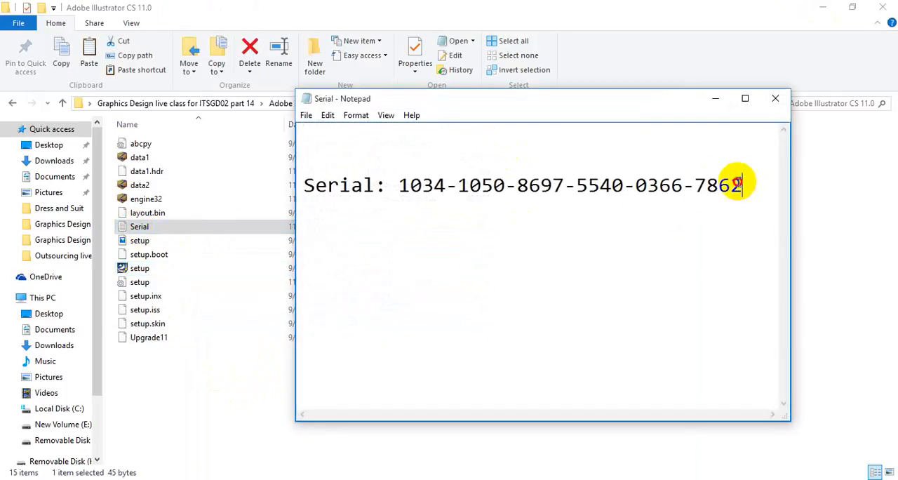
left_click_drag(742, 184, 405, 184)
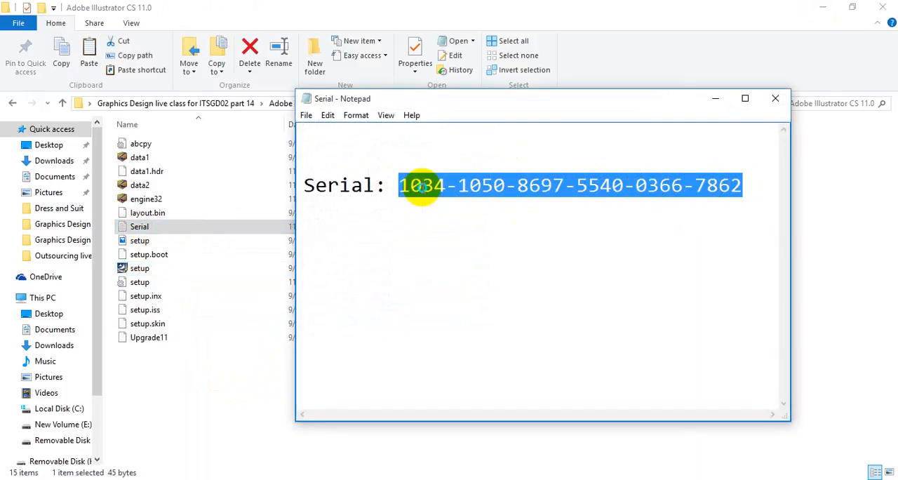
right_click(413, 184)
left_click(456, 231)
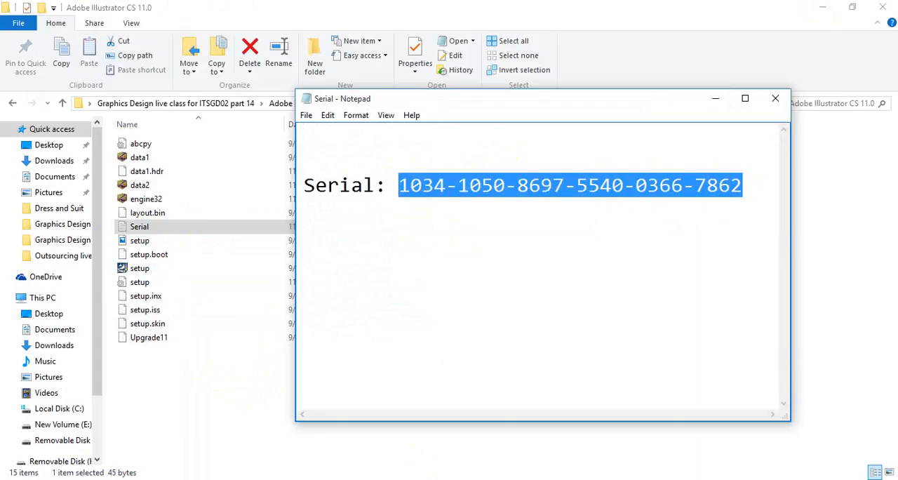
left_click(776, 98)
Return to the Illustrator CS setup, paste the serial number into the Serial Number field, and submit the user information
left_click(423, 479)
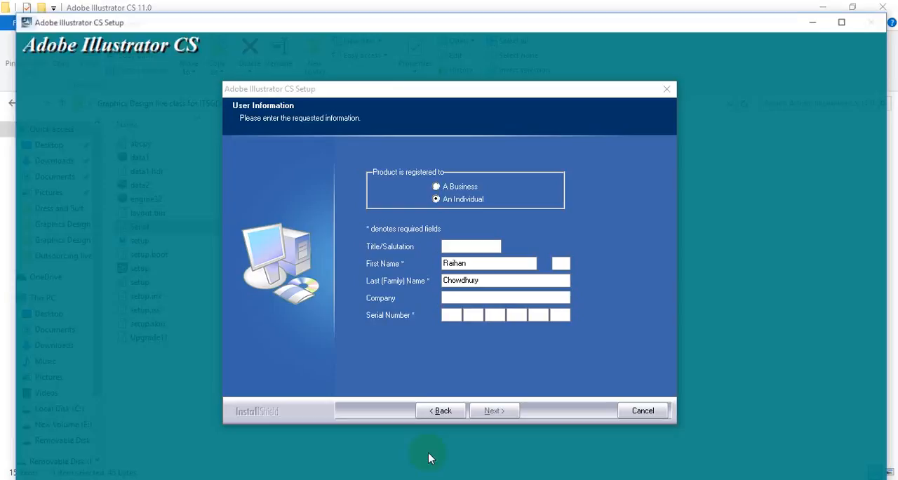
left_click(454, 314)
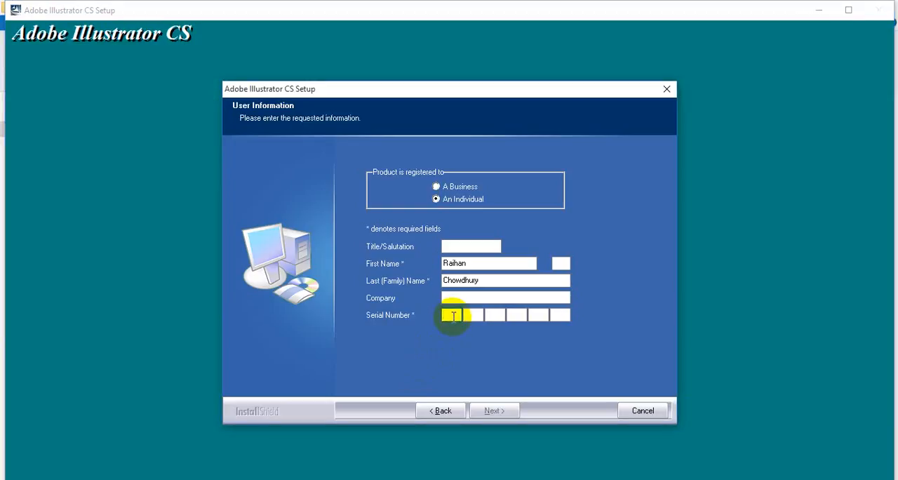
right_click(454, 316)
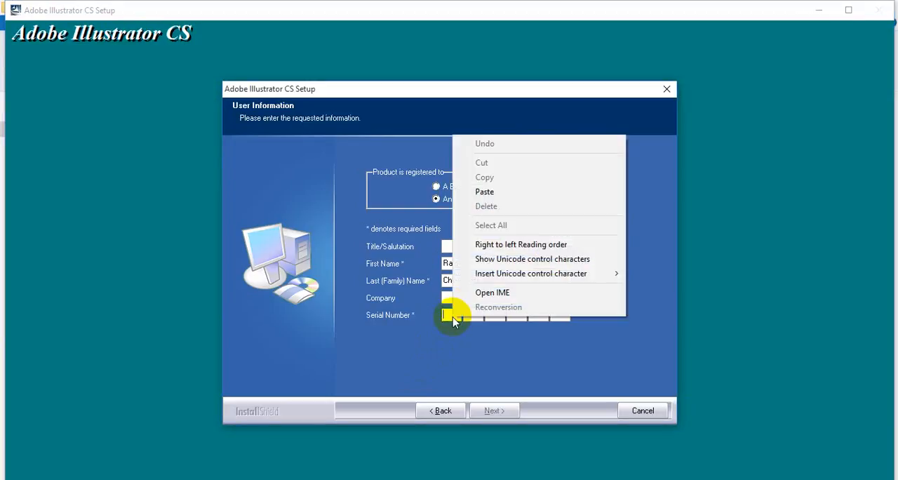
left_click(497, 199)
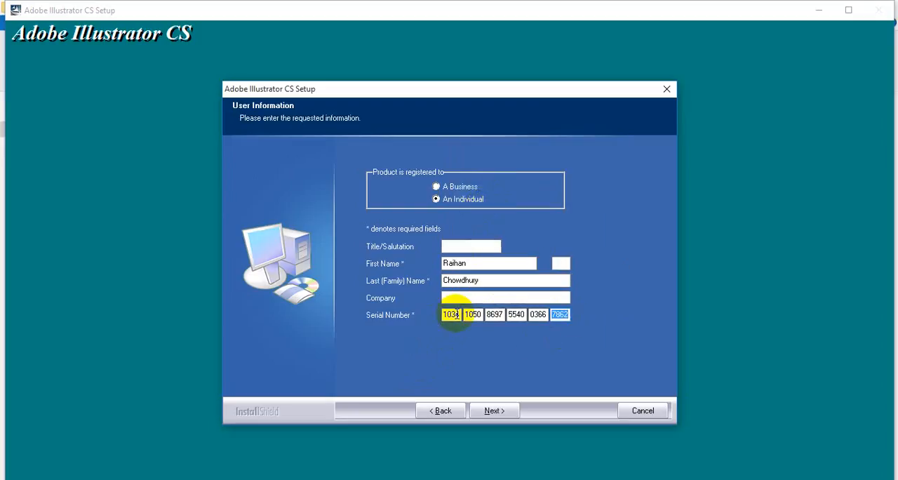
left_click(503, 415)
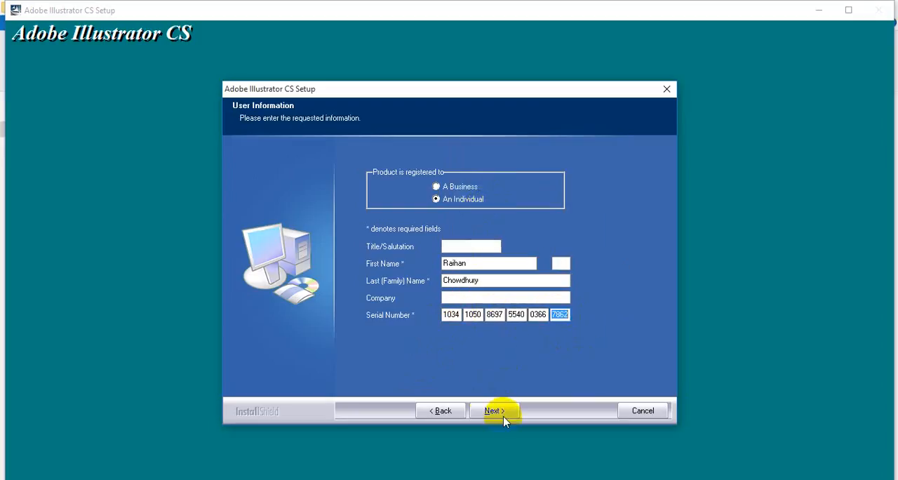
left_click(417, 309)
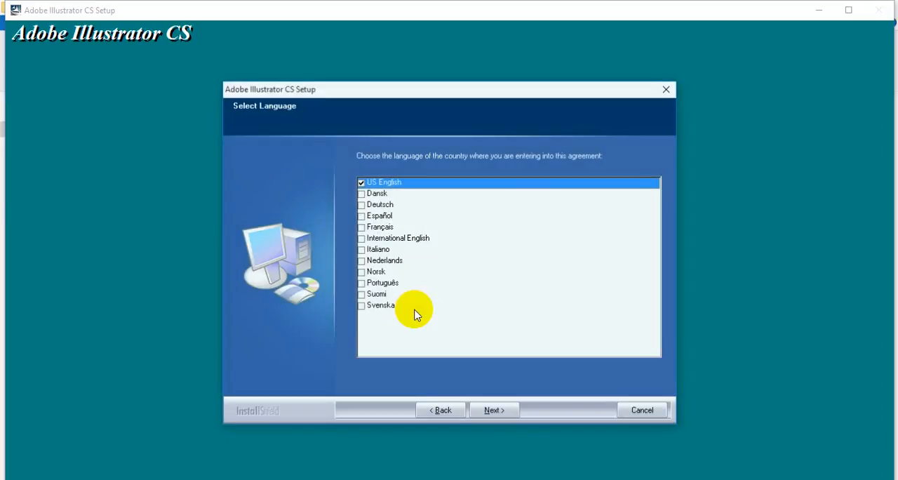
Accept the US English licence agreement and start installing into C:\Program Files (x86)\Adobe\Illustrator CS
left_click(494, 411)
left_click(495, 411)
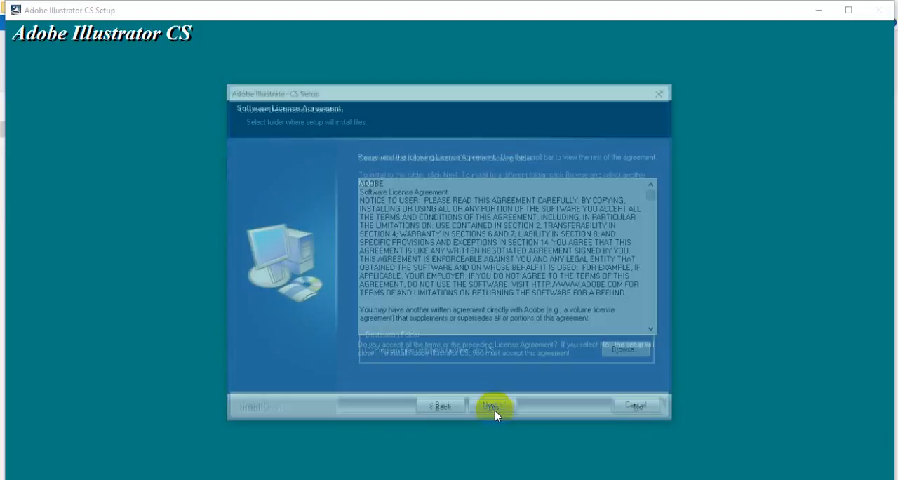
left_click(495, 411)
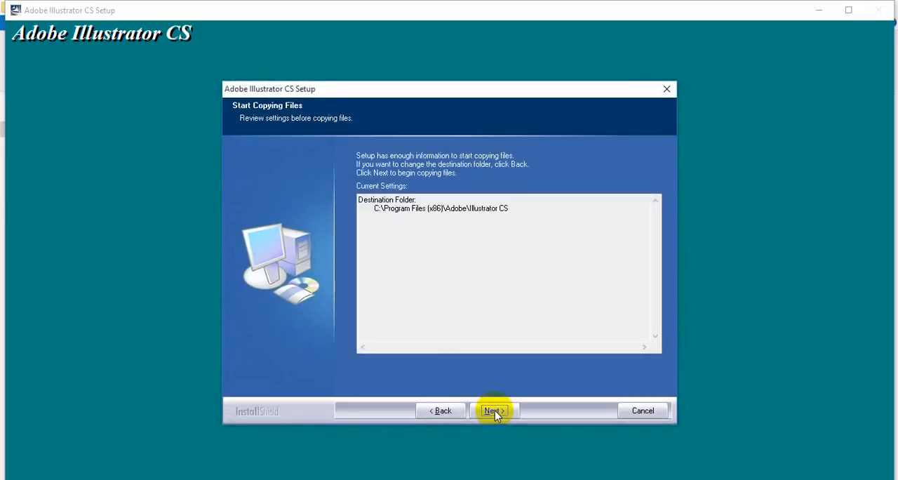
left_click(495, 412)
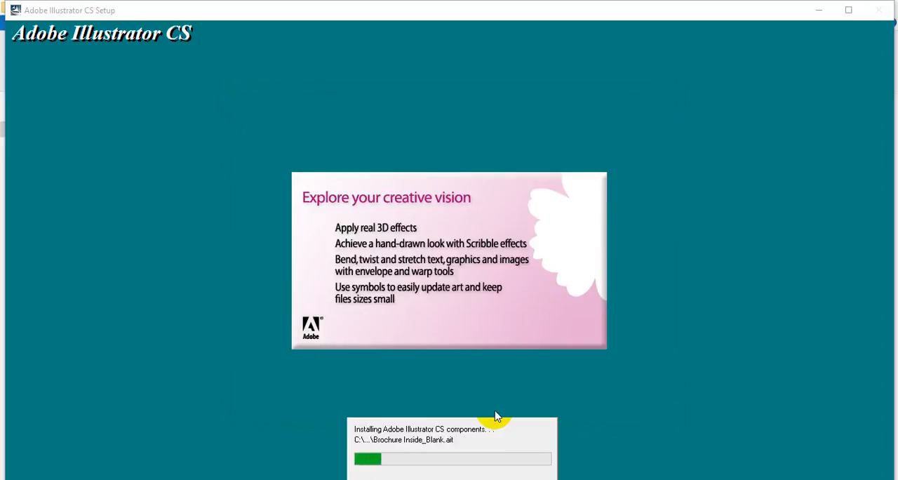
Review the lesson topics in the Todo list in Notepad while the installation runs
left_click(405, 479)
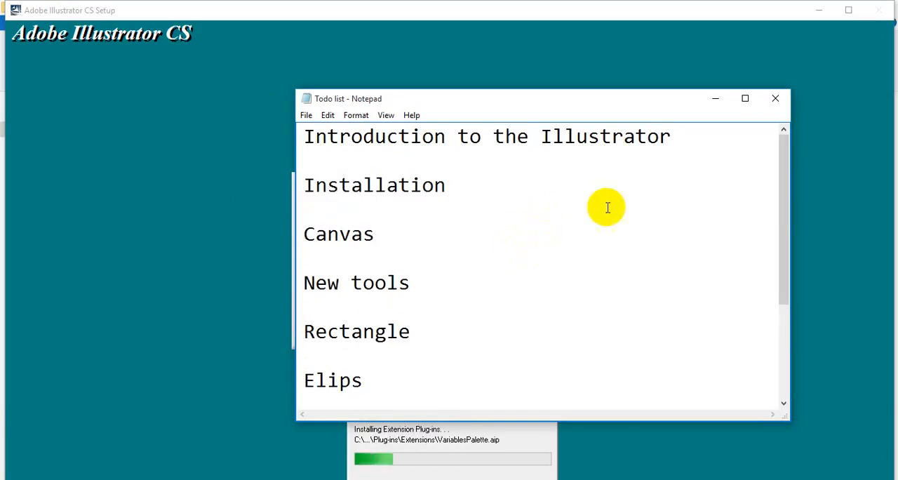
left_click(478, 192)
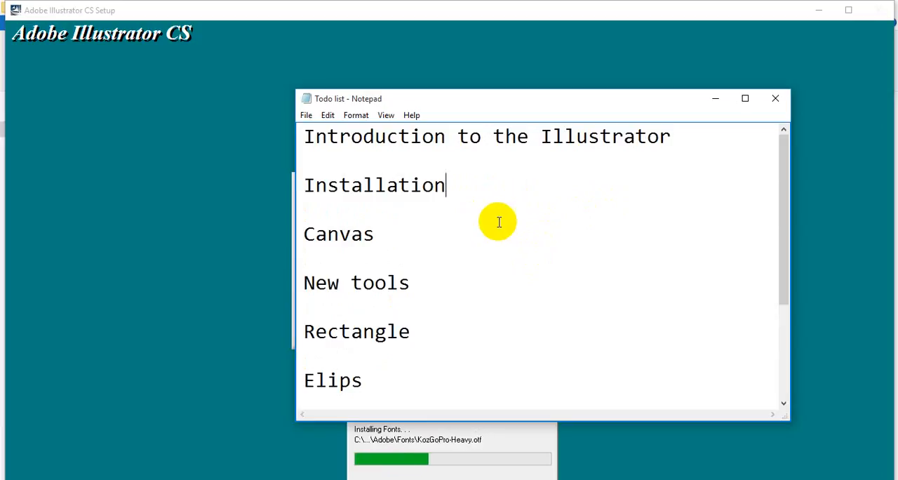
left_click(507, 10)
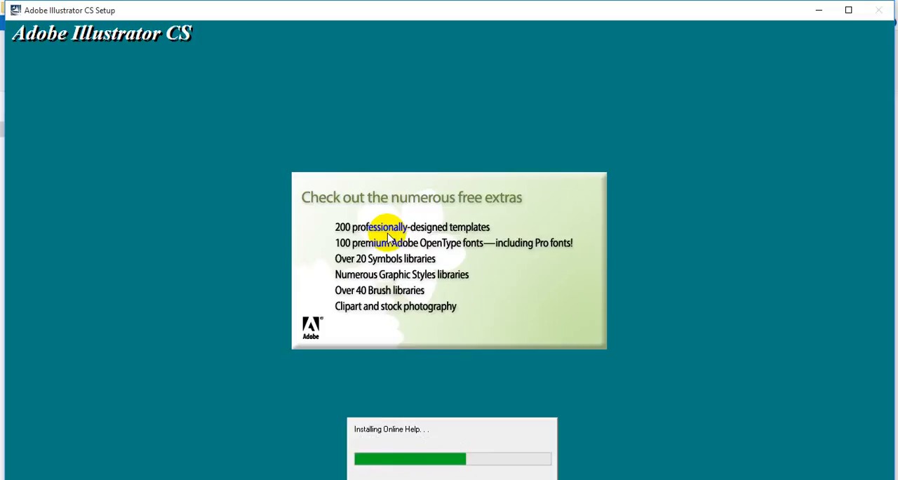
left_click(382, 479)
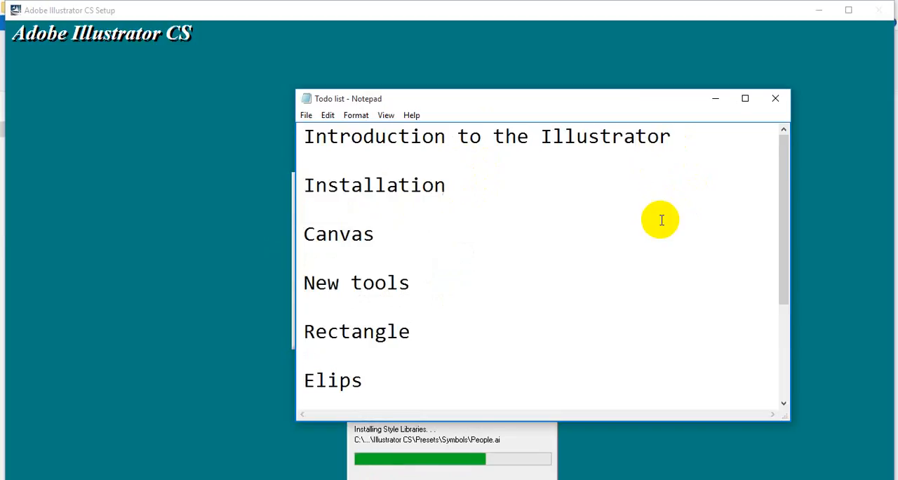
scroll(661, 219, "down", 1)
scroll(425, 324, "down", 1)
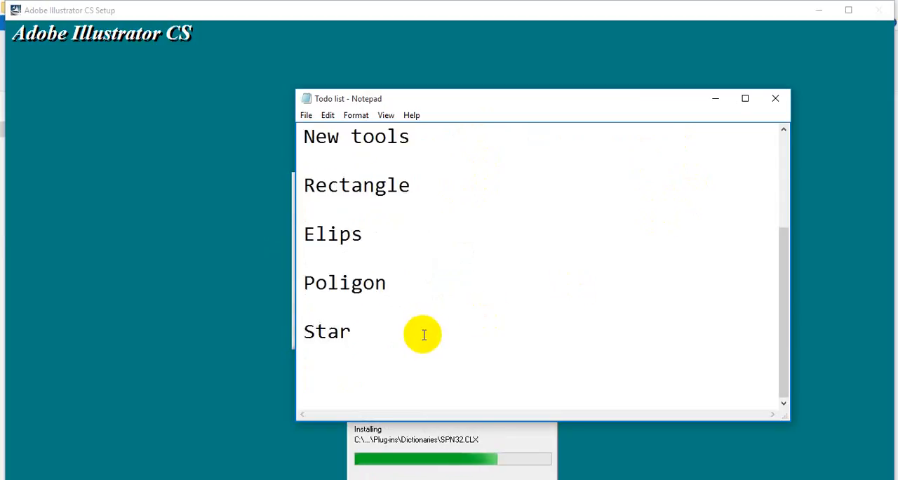
scroll(428, 333, "up", 2)
left_click(549, 2)
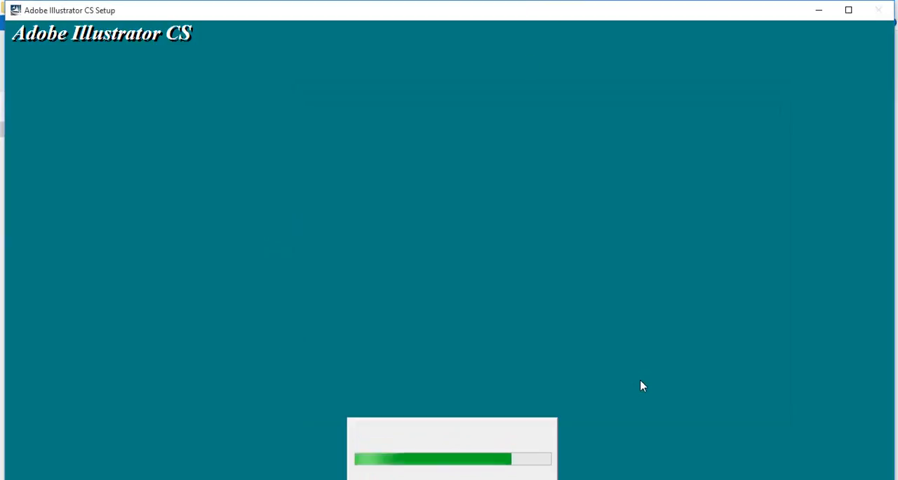
Switch to File Explorer, go up to the "Graphics Design live class for ITSGD02 part 14" folder, and refresh it
left_click(329, 479)
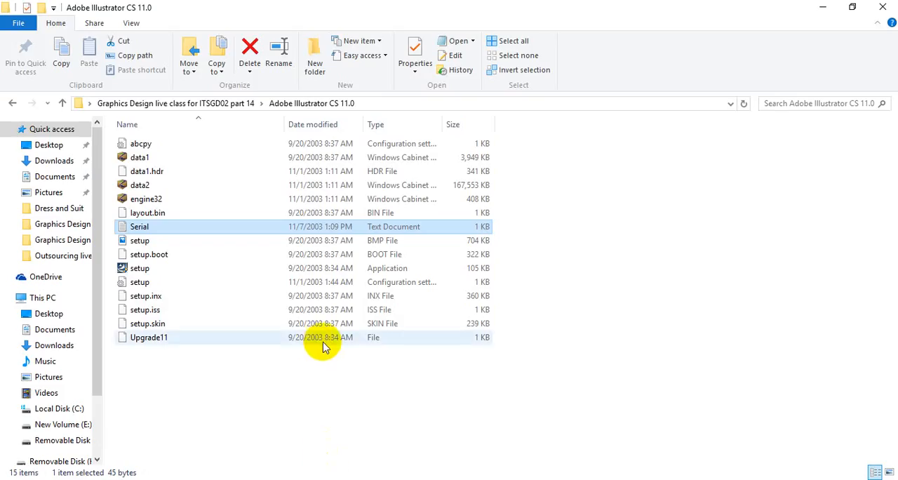
left_click(374, 373)
left_click(59, 104)
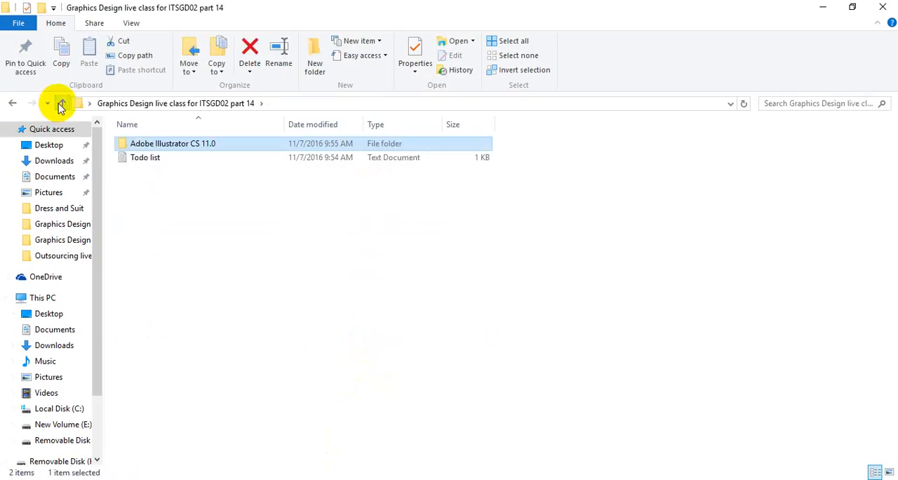
right_click(194, 200)
left_click(217, 257)
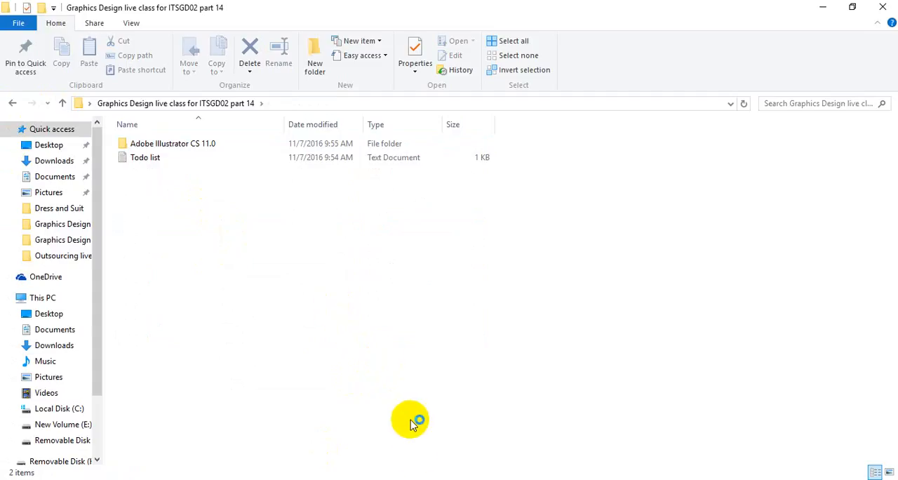
Return to the Adobe Illustrator CS setup and finish the installation
left_click(435, 479)
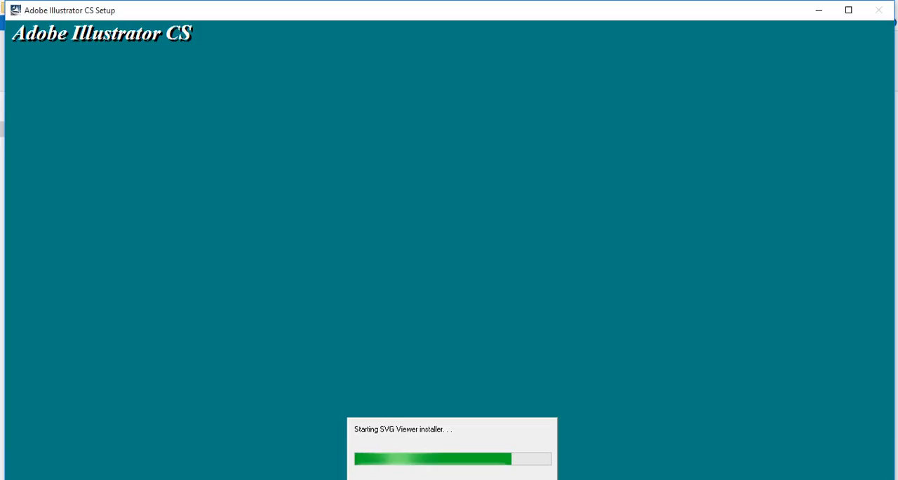
left_click(558, 301)
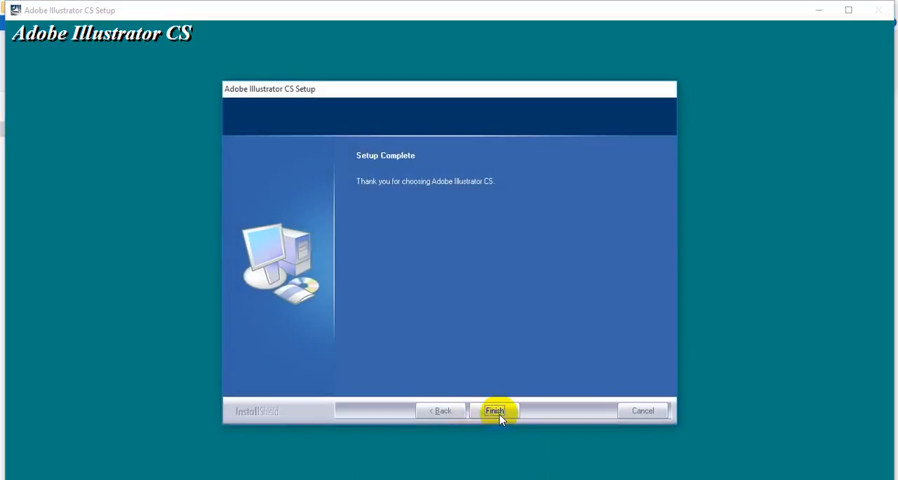
left_click(500, 414)
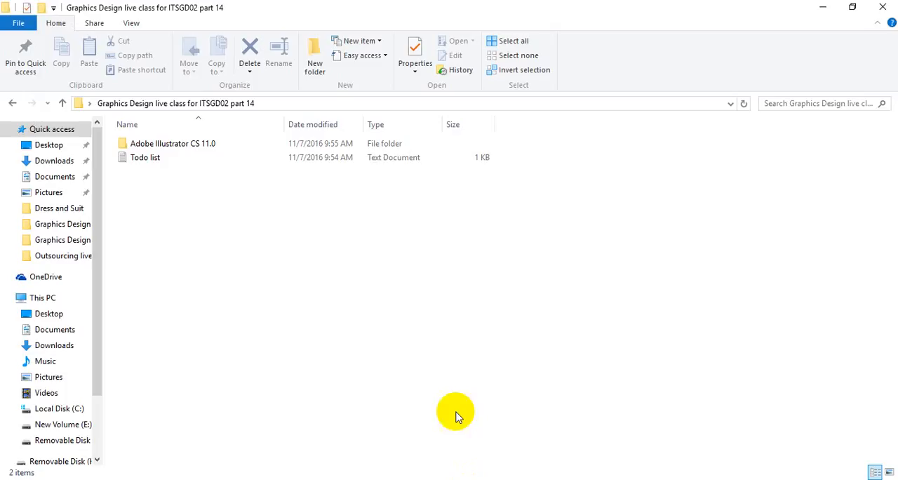
Refresh the class folder, then search Windows for "illu" and launch Adobe Illustrator CS
right_click(377, 253)
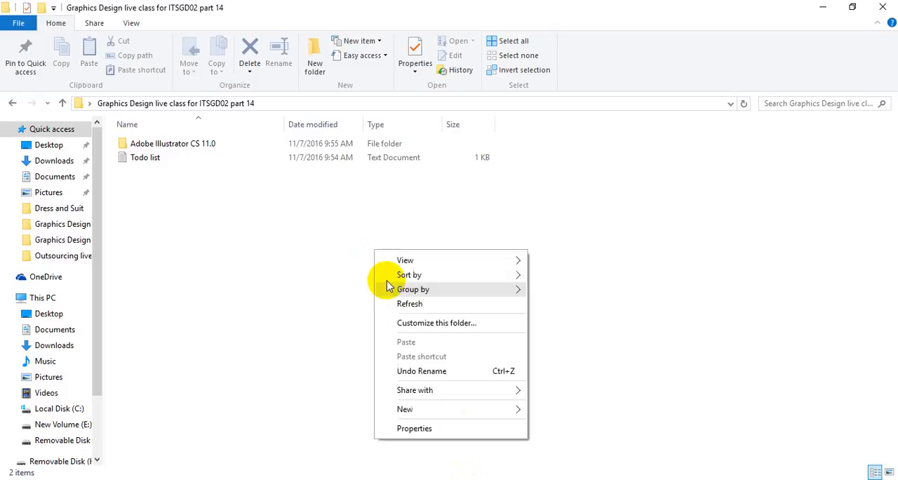
left_click(390, 303)
key("super")
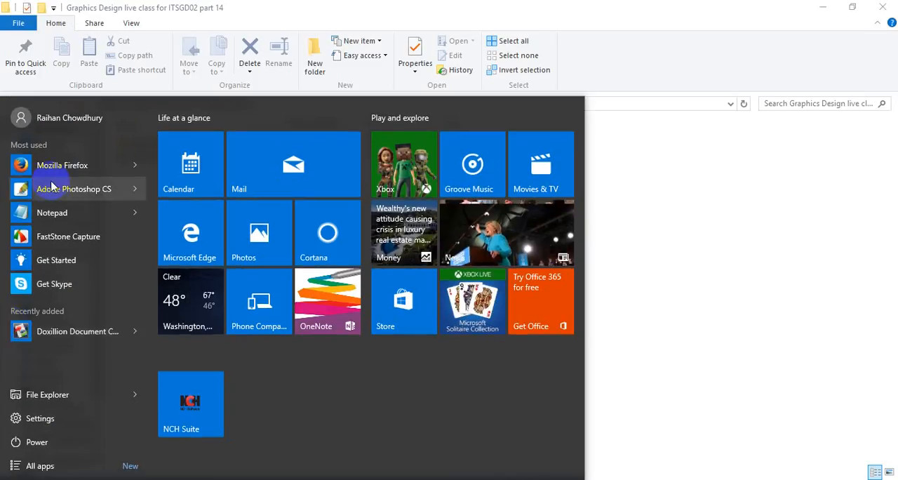
left_click(78, 479)
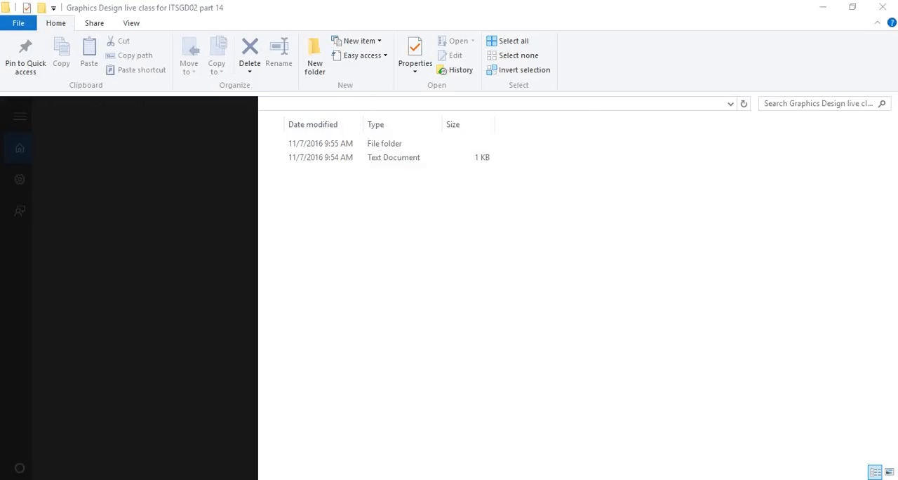
type("illu")
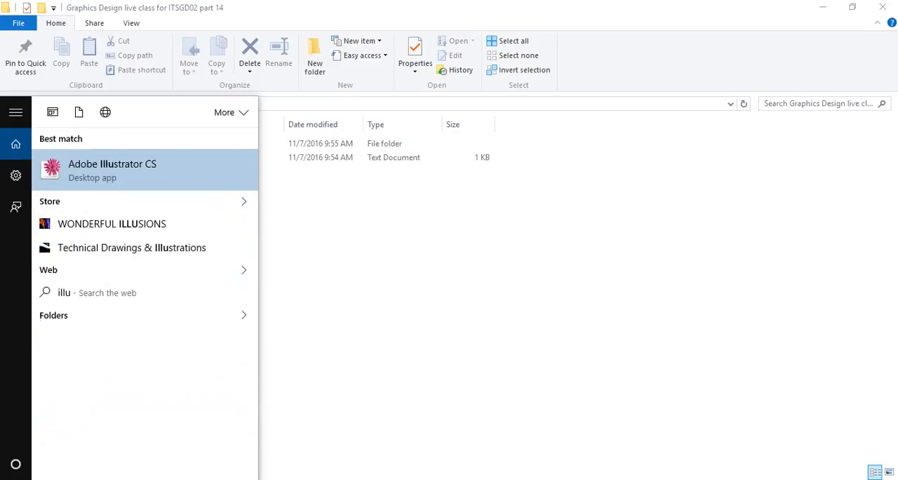
left_click(121, 170)
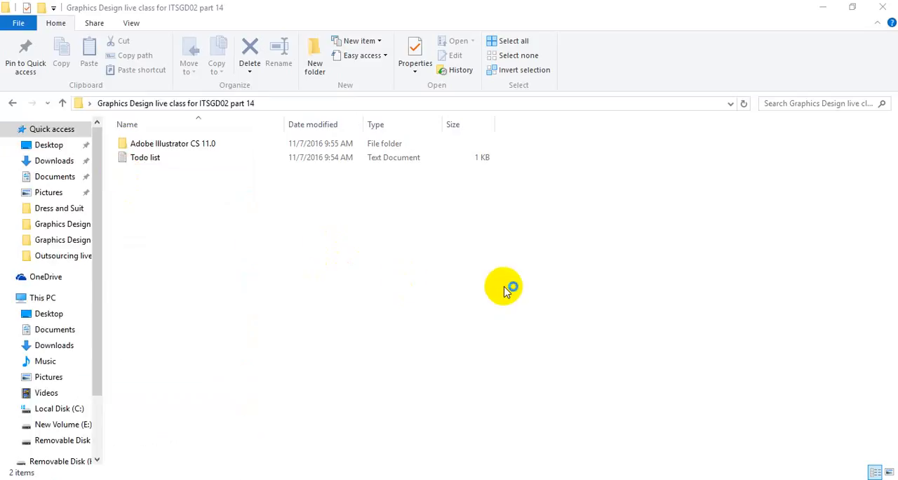
Refresh the class folder, minimize File Explorer and refresh the desktop while Illustrator starts
right_click(220, 211)
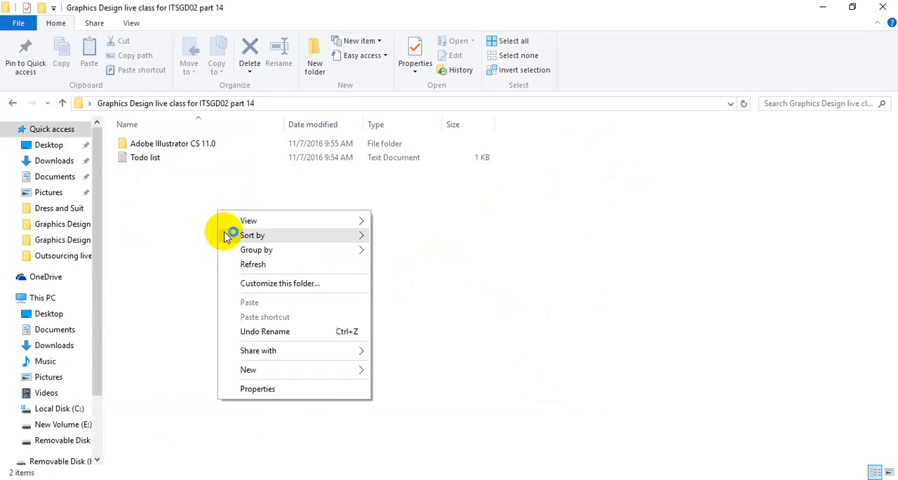
left_click(251, 264)
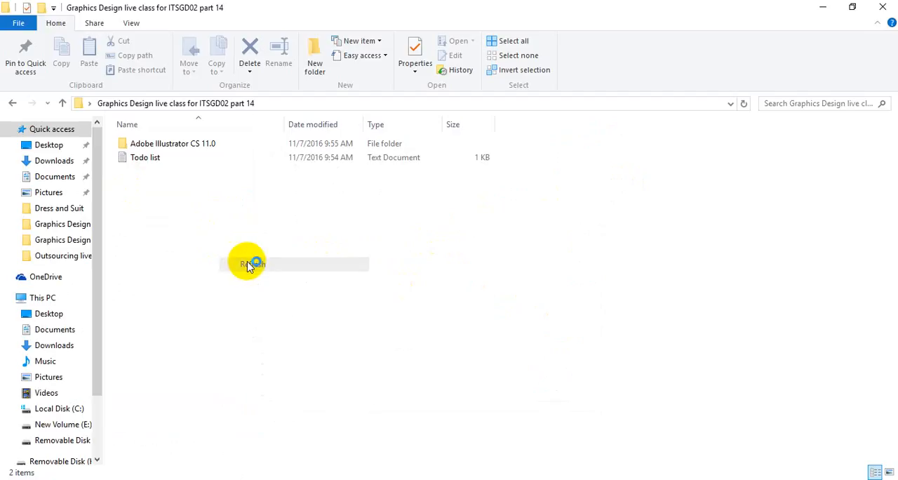
left_click(818, 8)
right_click(513, 41)
left_click(548, 77)
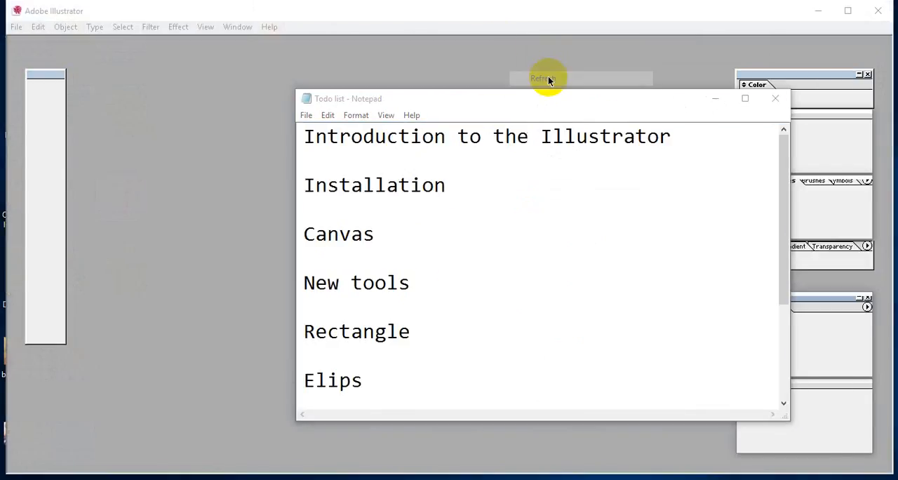
Turn off showing the welcome dialog at startup and close it
left_click(295, 370)
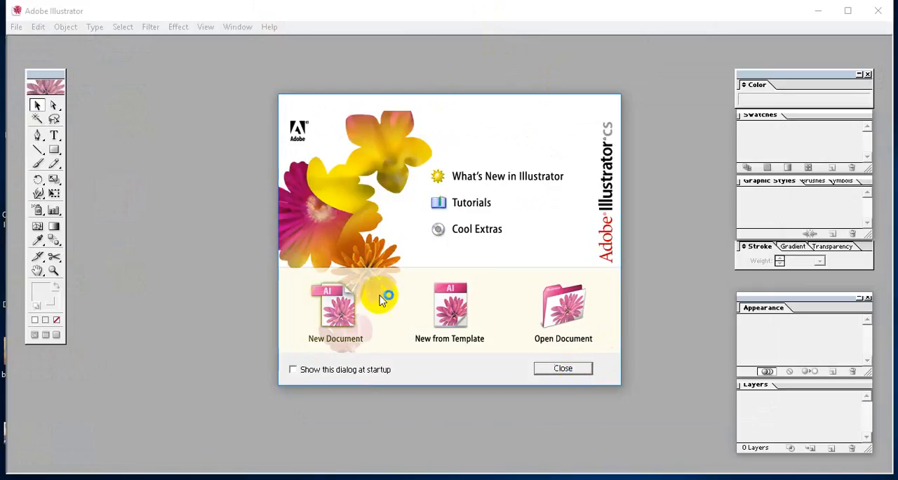
left_click_drag(485, 105, 520, 112)
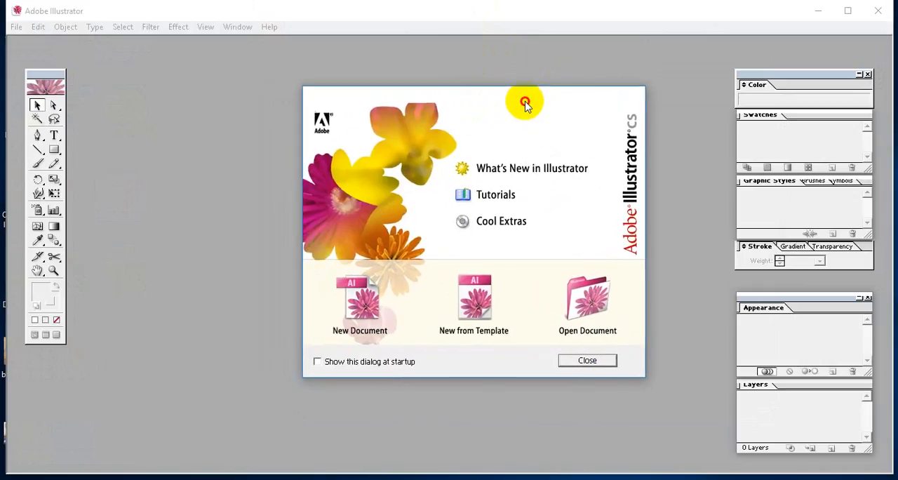
left_click(568, 360)
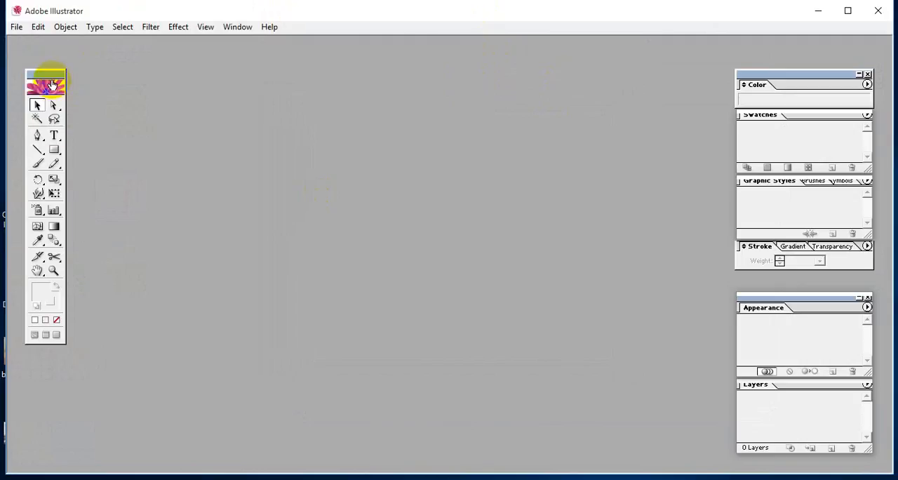
Move the toolbox into the upper-left corner of the Illustrator workspace
mouse_move(50, 74)
left_mouse_down()
mouse_move(32, 54)
mouse_move(40, 50)
mouse_move(38, 63)
left_mouse_up()
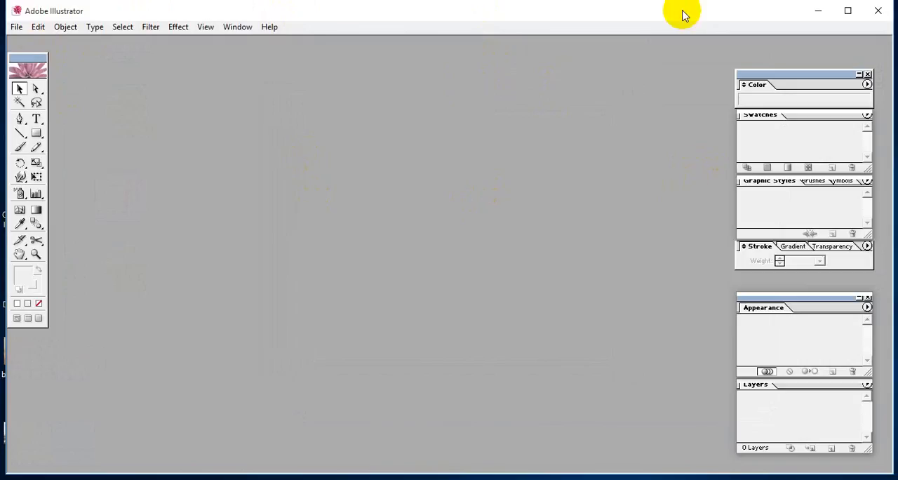
left_click(15, 31)
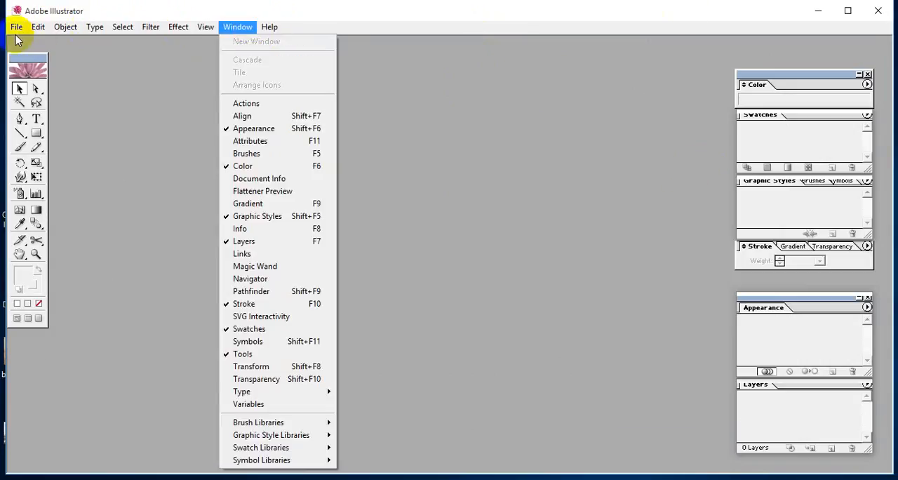
left_click(21, 62)
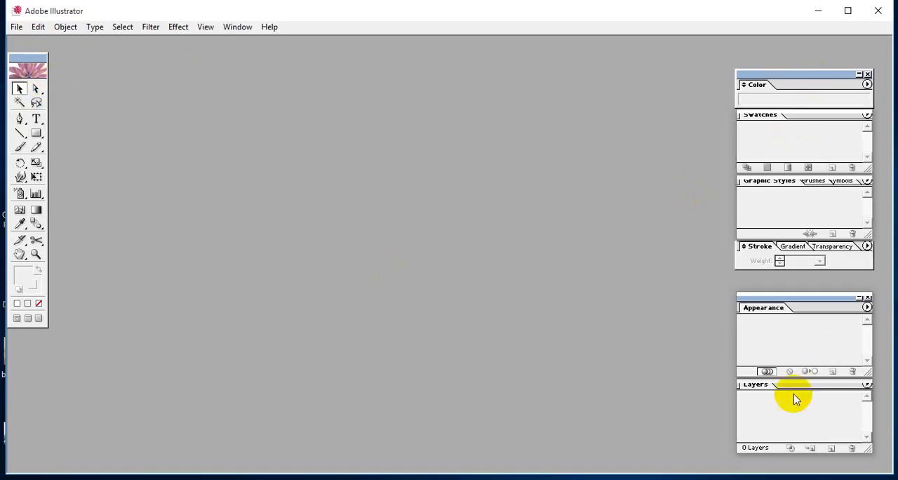
Start a new document and review its artboard size presets, width and height in the New Document dialog
left_click(15, 28)
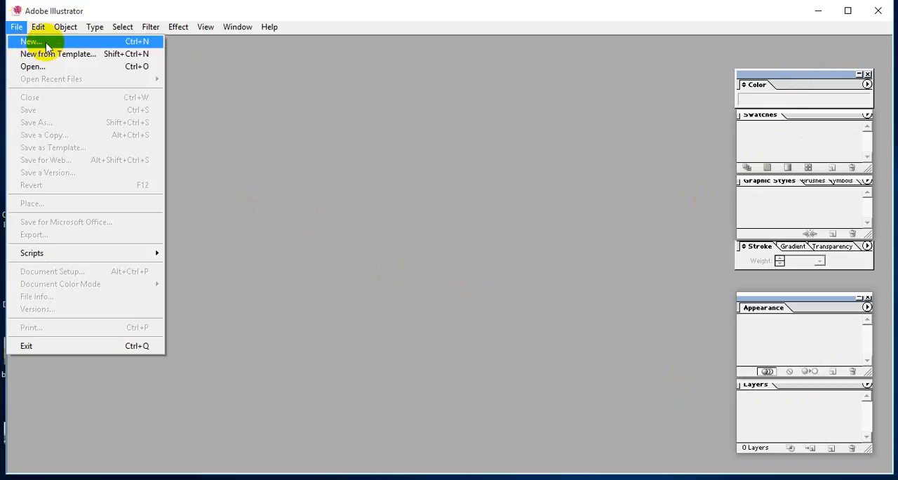
left_click(146, 48)
left_click_drag(487, 164, 468, 109)
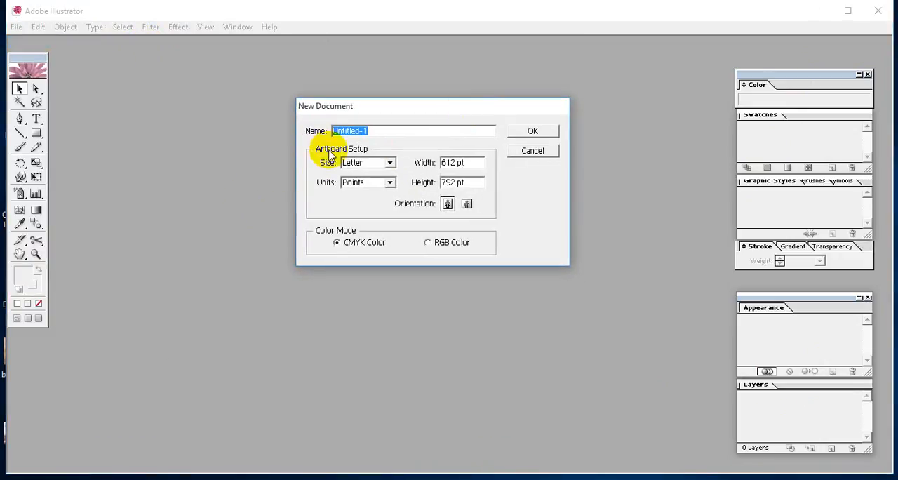
left_click(390, 162)
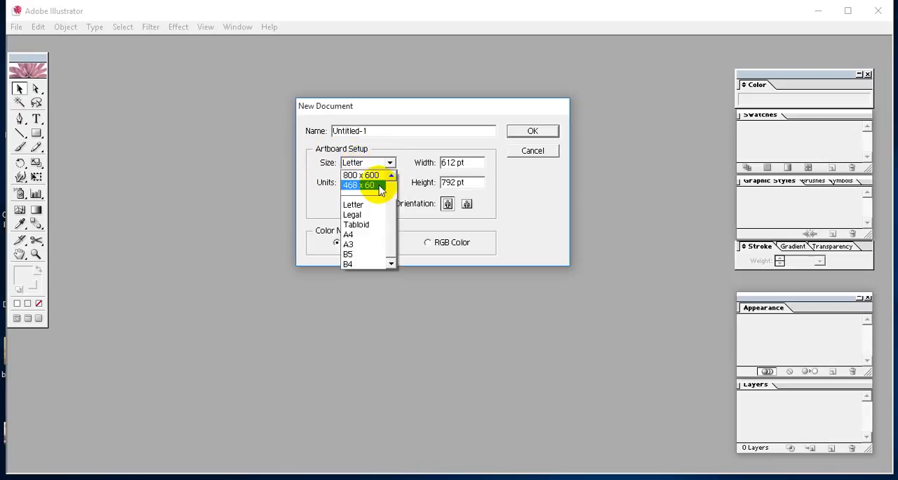
left_click(395, 152)
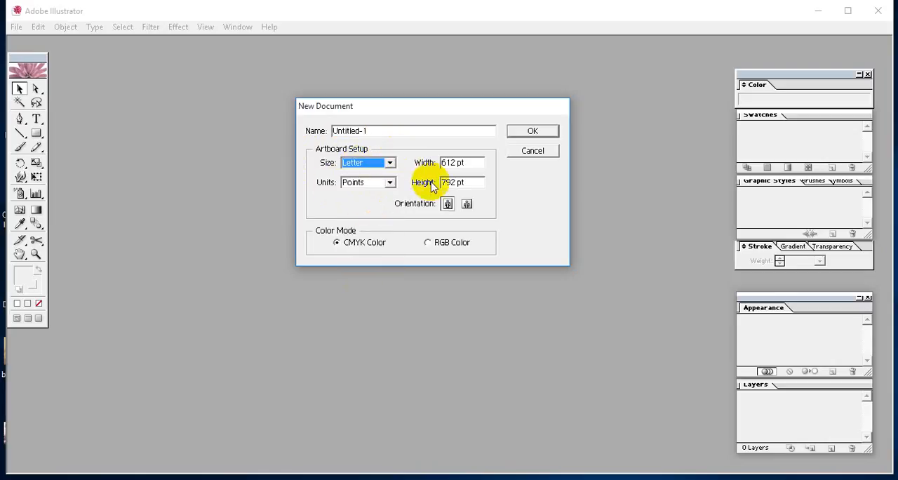
left_click_drag(476, 163, 418, 166)
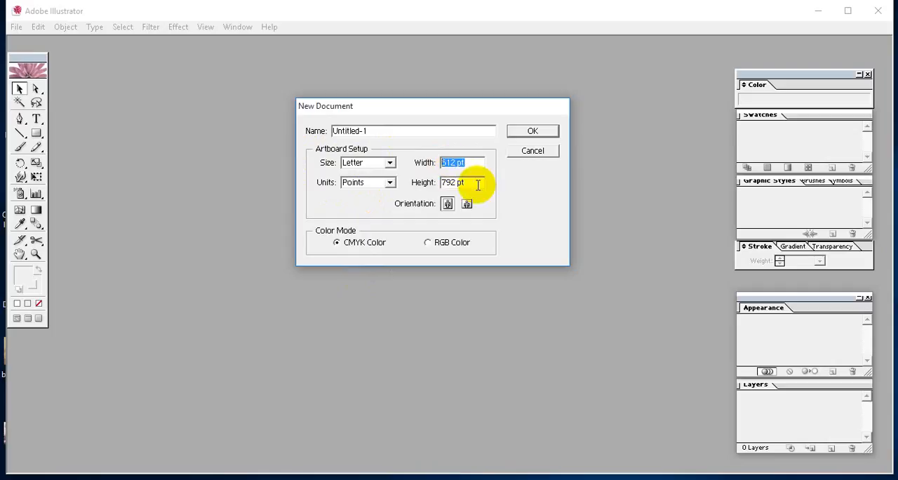
left_click_drag(475, 183, 385, 187)
left_click(371, 163)
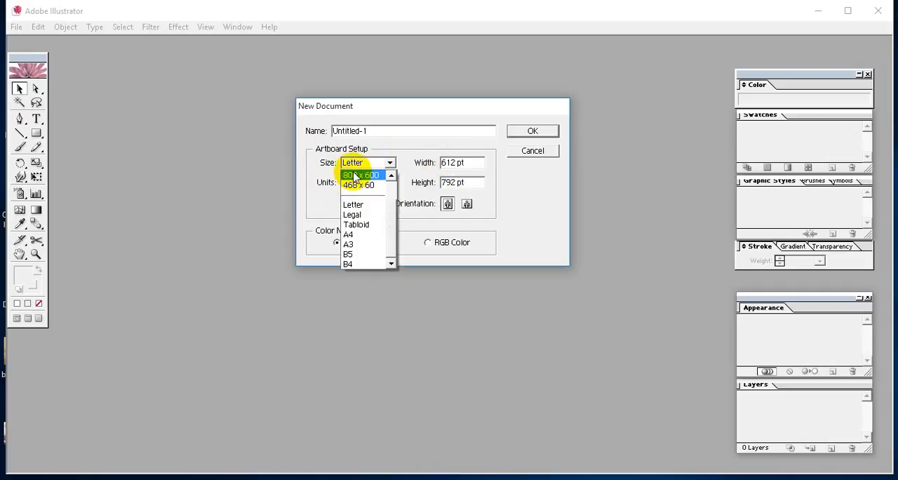
left_click(389, 226)
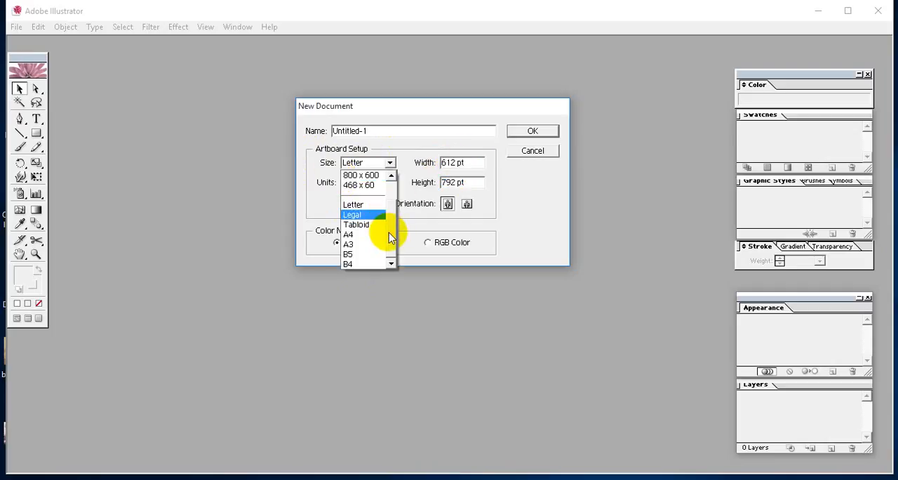
mouse_move(391, 237)
left_mouse_down()
mouse_move(391, 217)
mouse_move(393, 240)
left_mouse_up()
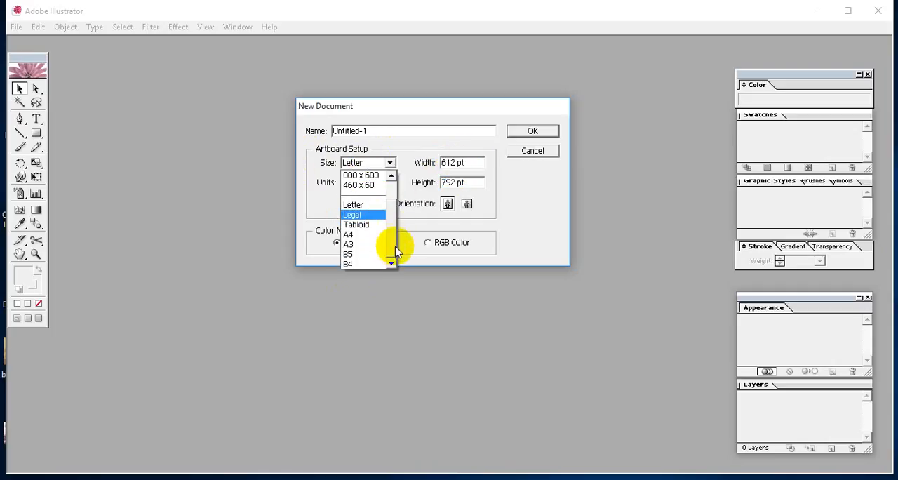
Check the artboard width and height, and create the Letter-size document at 612 x 792 pt in CMYK Color
left_click(476, 162)
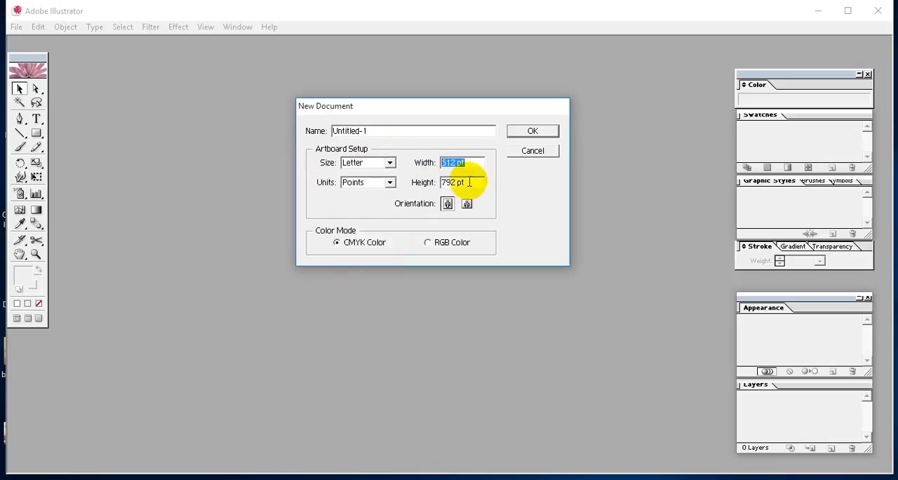
left_click(469, 181)
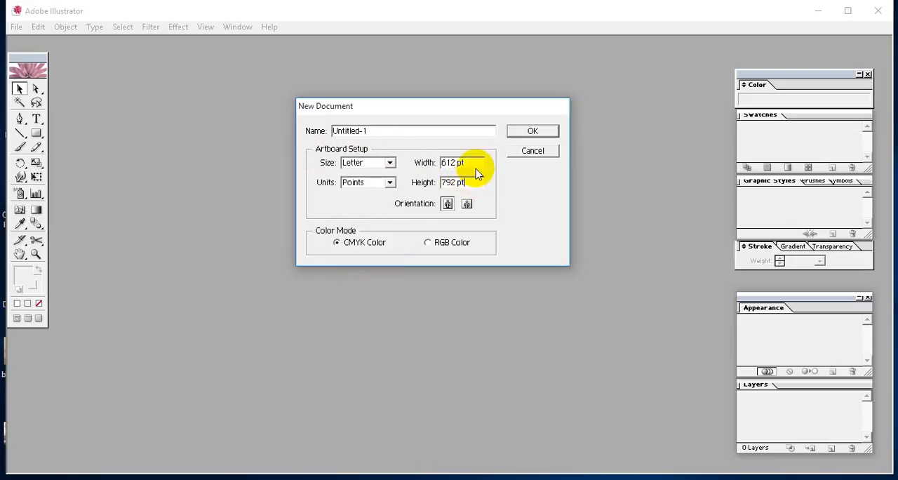
left_click_drag(472, 163, 443, 166)
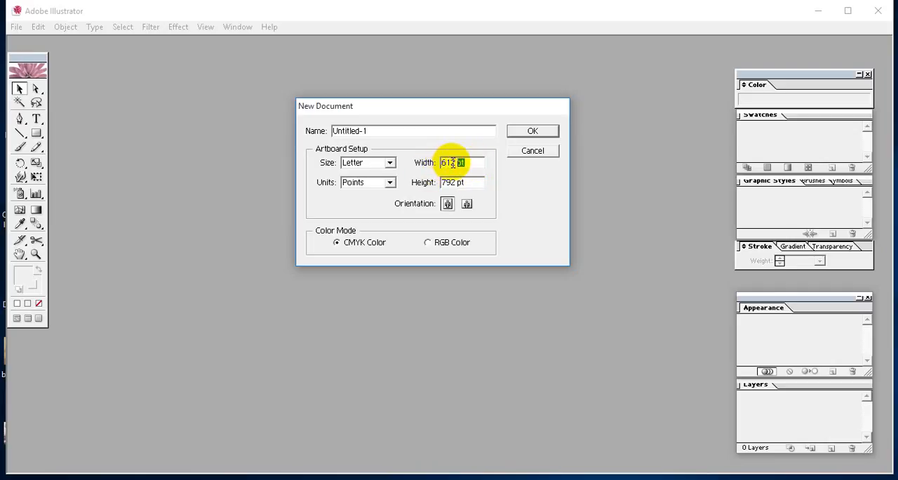
left_click(461, 162)
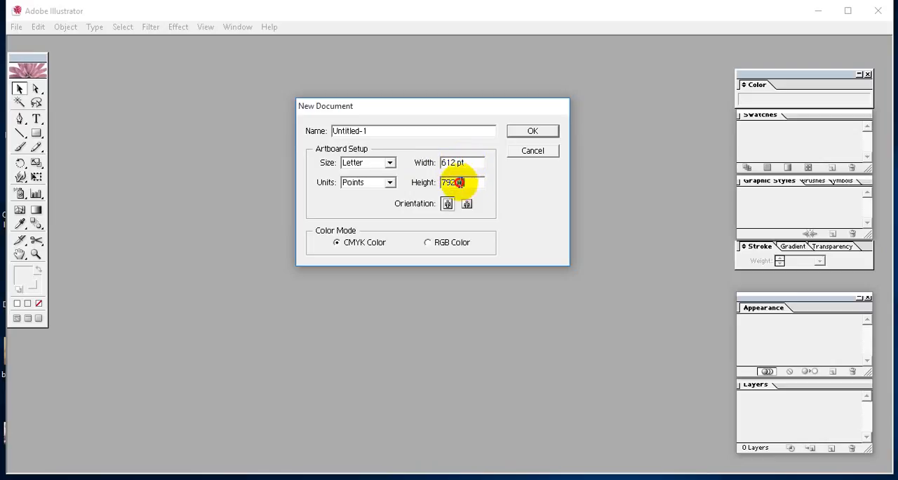
left_click(470, 183)
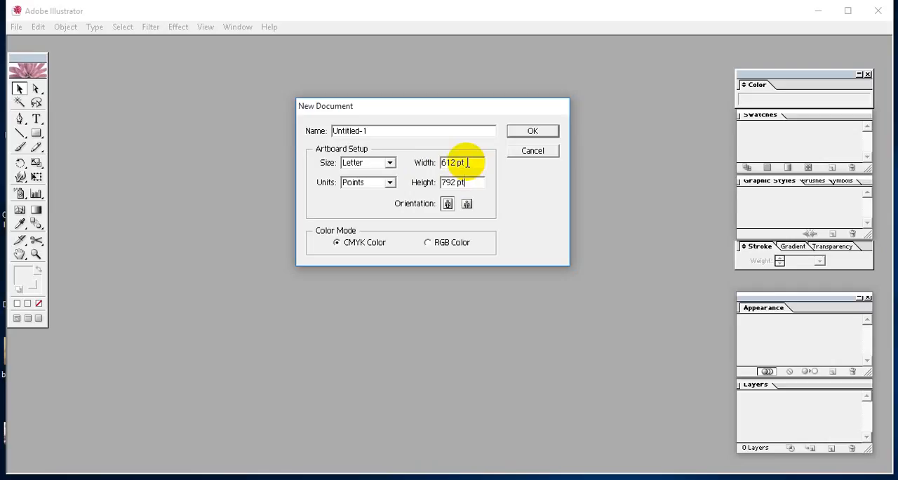
left_click_drag(467, 162, 459, 162)
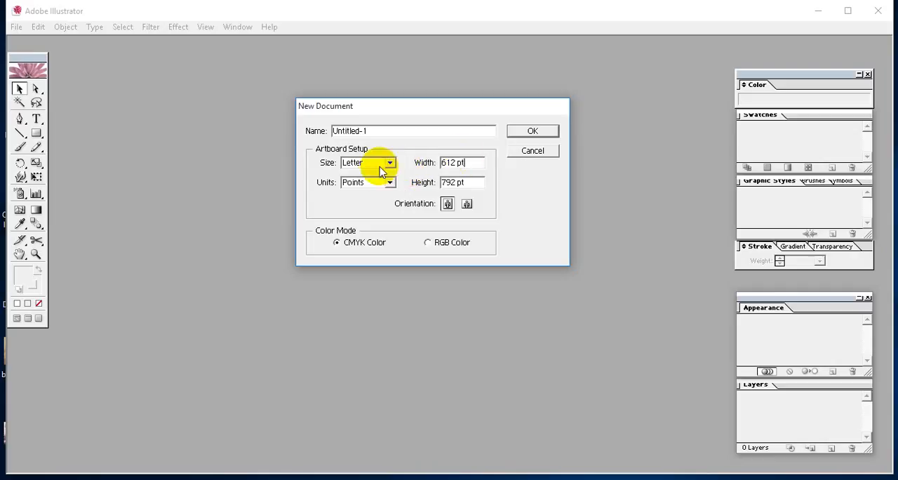
left_click(534, 132)
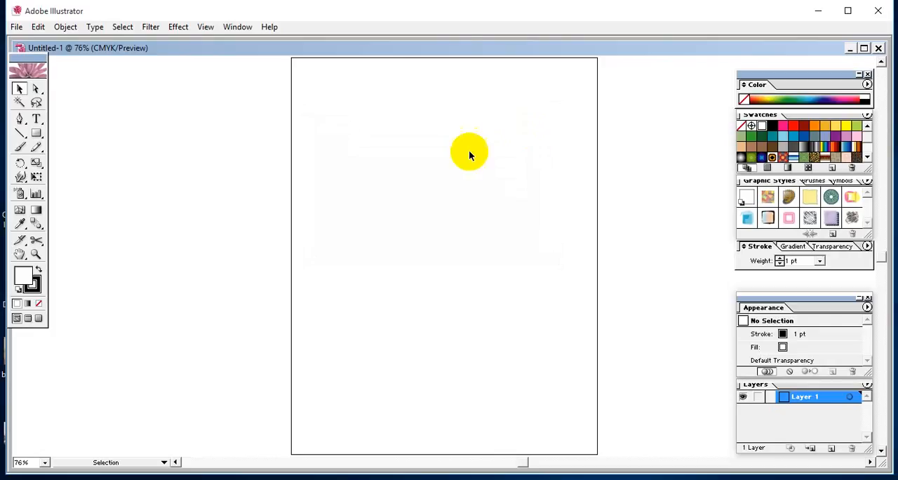
Minimize the first document and create a second CMYK document with the default settings
left_click(851, 48)
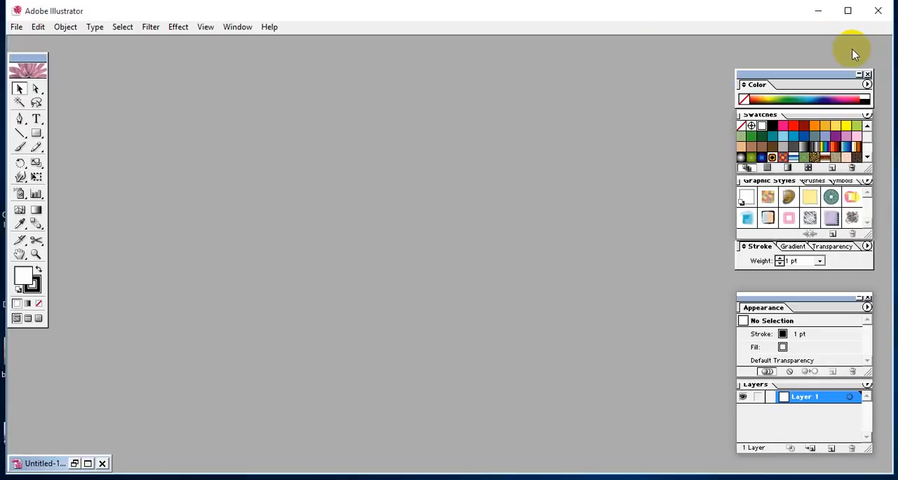
left_click(21, 27)
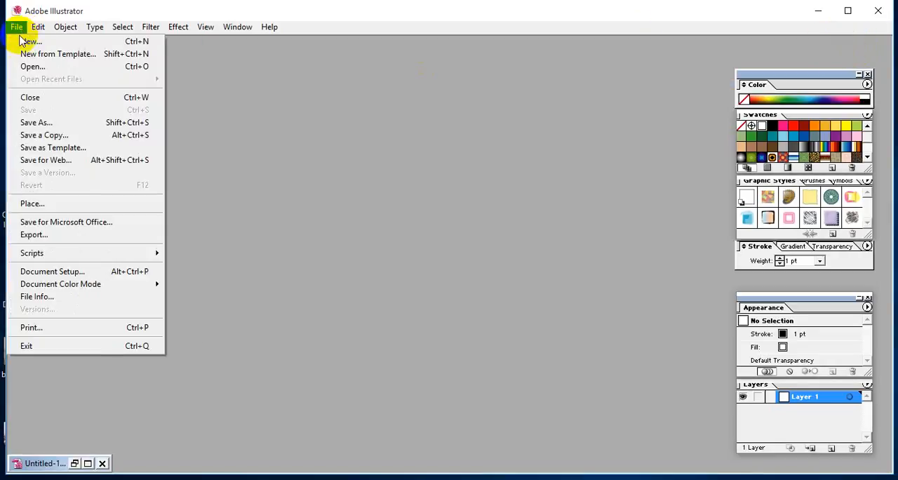
left_click(30, 41)
left_click(554, 189)
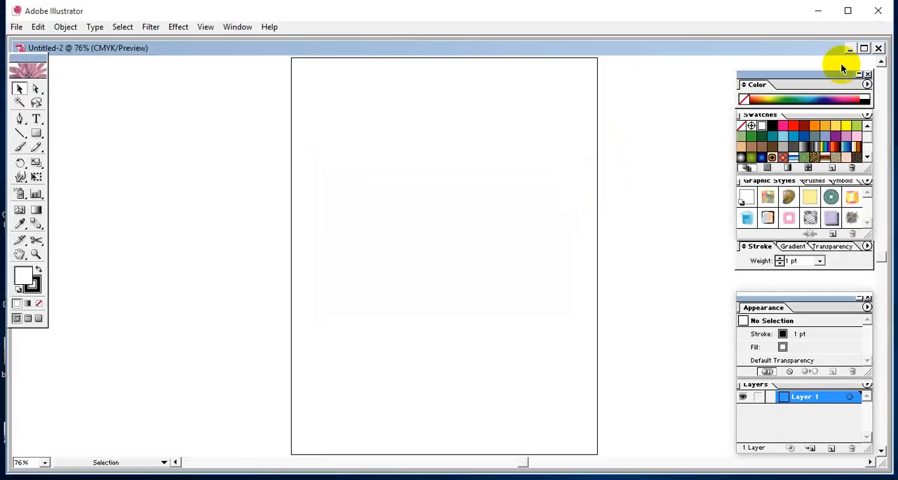
Maximize the second document's window and switch from the Selection tool to the Direct Selection tool
left_click(866, 47)
key("space")
left_click_drag(463, 155, 463, 161)
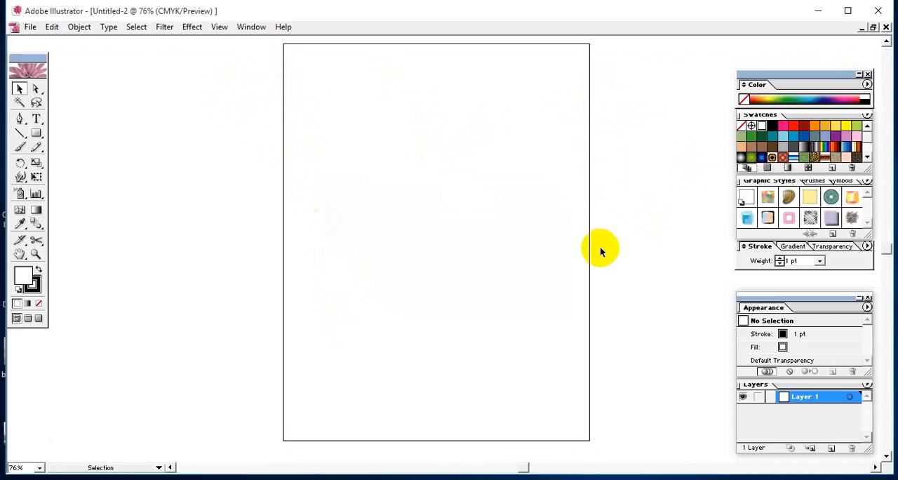
left_click(20, 92)
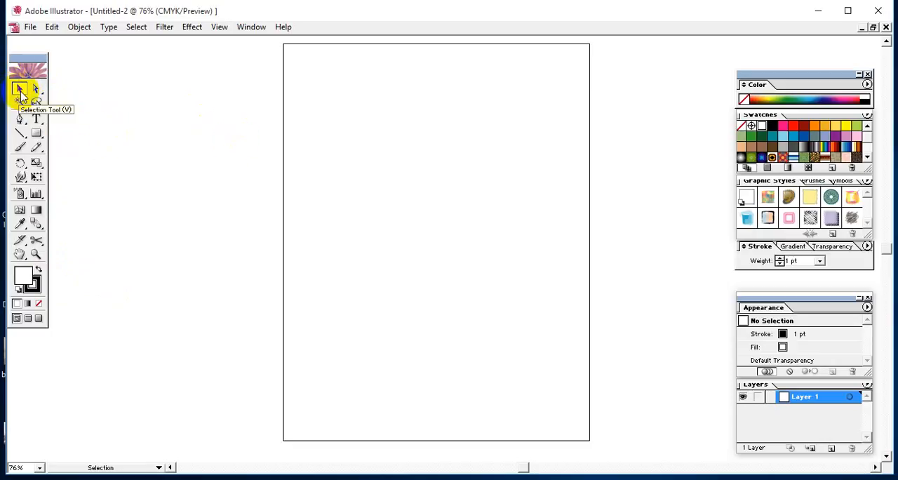
left_click(34, 91)
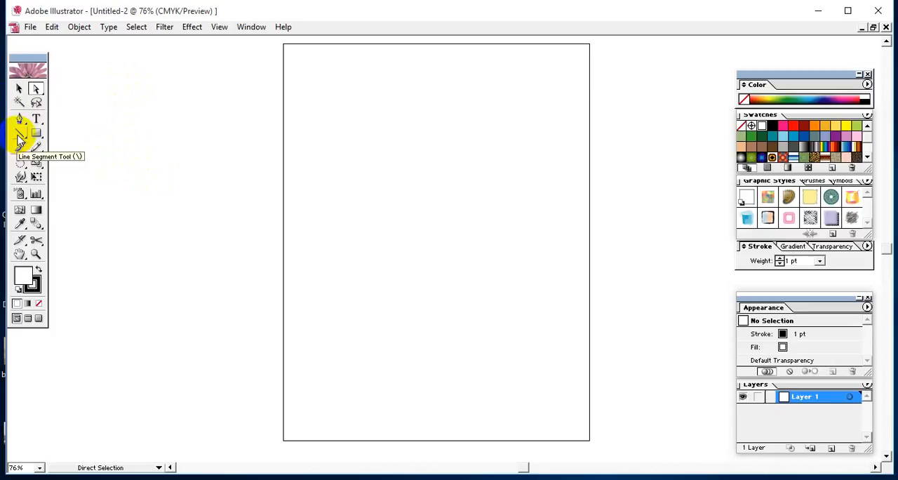
Look through the Line Segment, Rotate, Symbol Sprayer and Mesh tools and the artboard's context options, ending with the Selection tool
left_click_drag(37, 134, 18, 137)
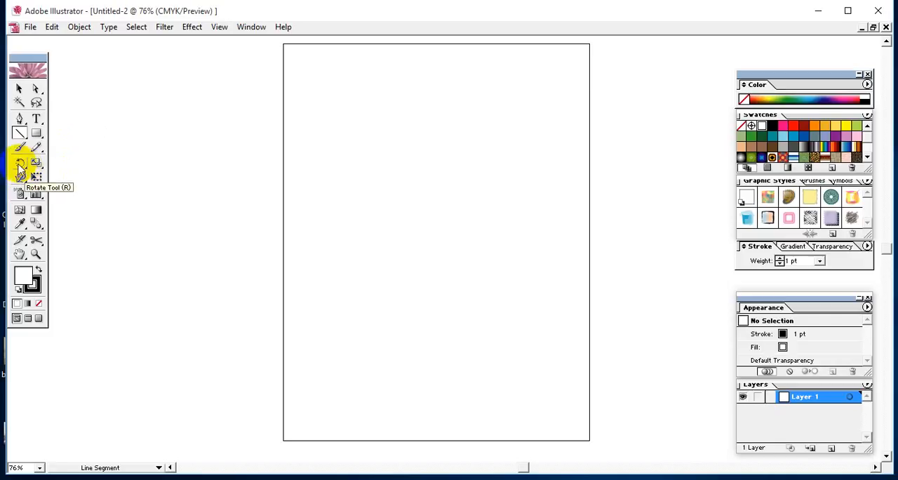
mouse_move(20, 168)
left_mouse_down()
mouse_move(54, 161)
mouse_move(23, 170)
left_mouse_up()
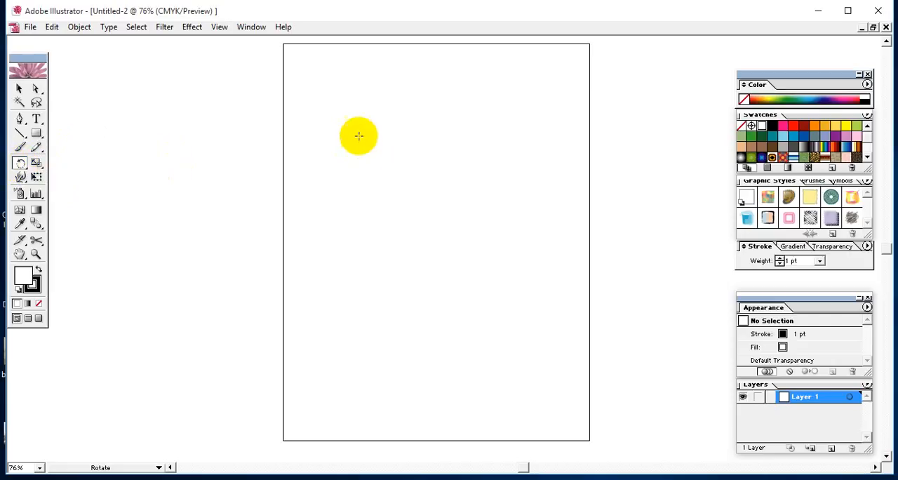
left_click(19, 88)
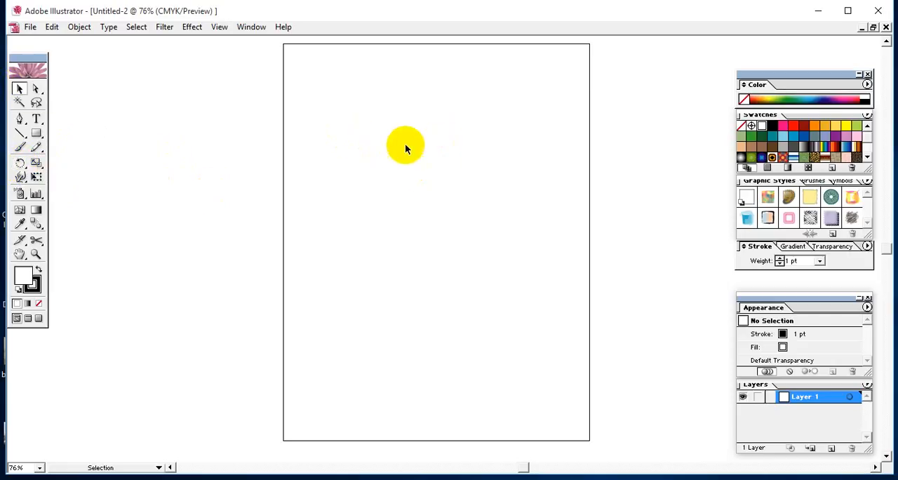
right_click(369, 132)
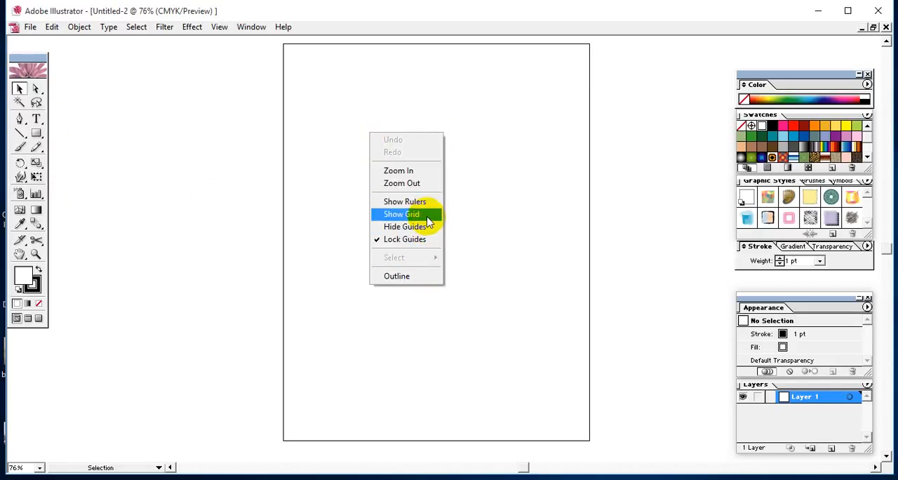
mouse_move(20, 164)
left_mouse_down()
mouse_move(80, 165)
mouse_move(44, 166)
mouse_move(23, 179)
mouse_move(31, 180)
mouse_move(124, 179)
mouse_move(24, 183)
mouse_move(28, 177)
mouse_move(18, 195)
mouse_move(62, 197)
mouse_move(20, 197)
left_mouse_up()
left_click(36, 176)
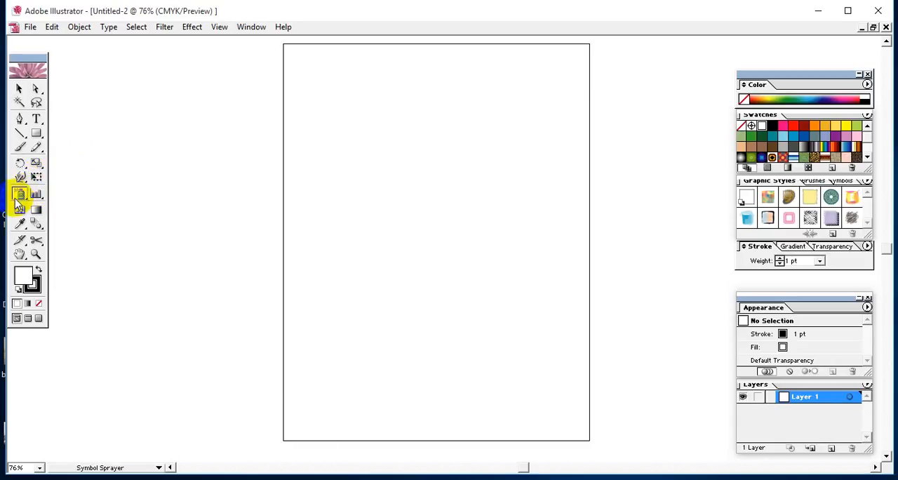
left_click(20, 210)
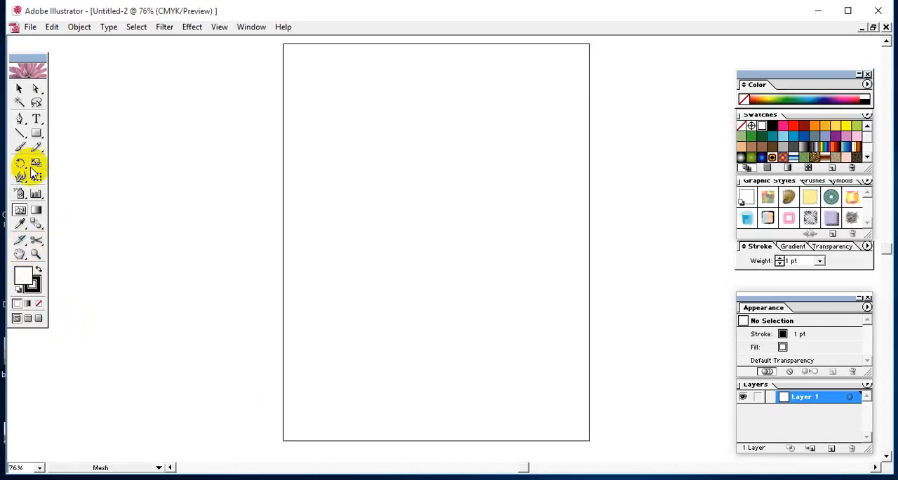
left_click(19, 88)
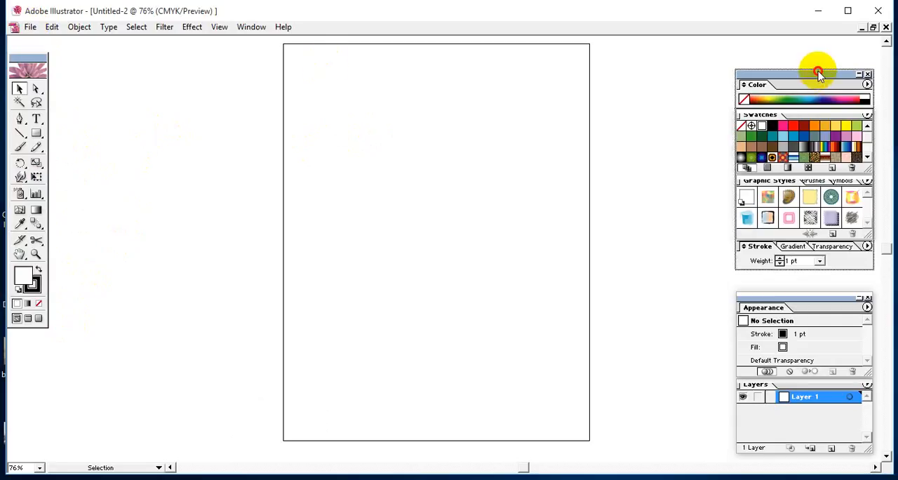
Move the Color and Appearance palette groups higher, and look through the Brushes, Symbols, Graphic Styles, Gradient, Transparency and Stroke palettes
left_click_drag(816, 72, 820, 50)
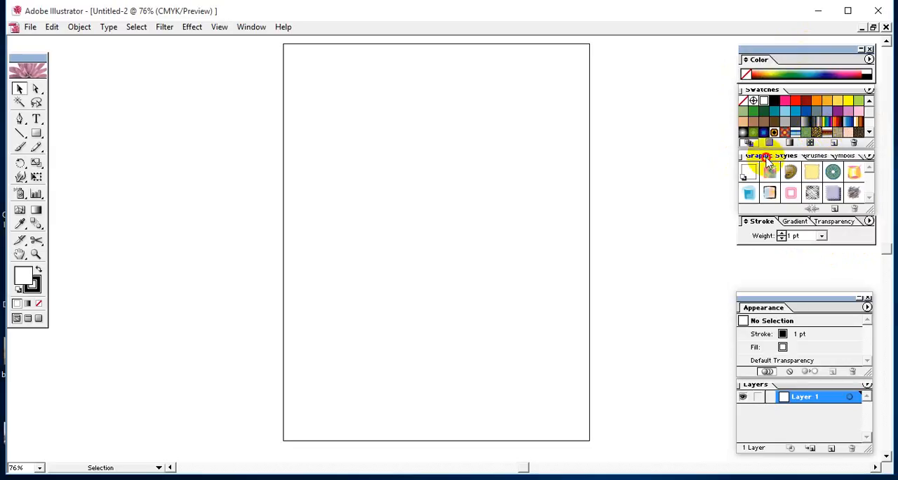
left_click(814, 157)
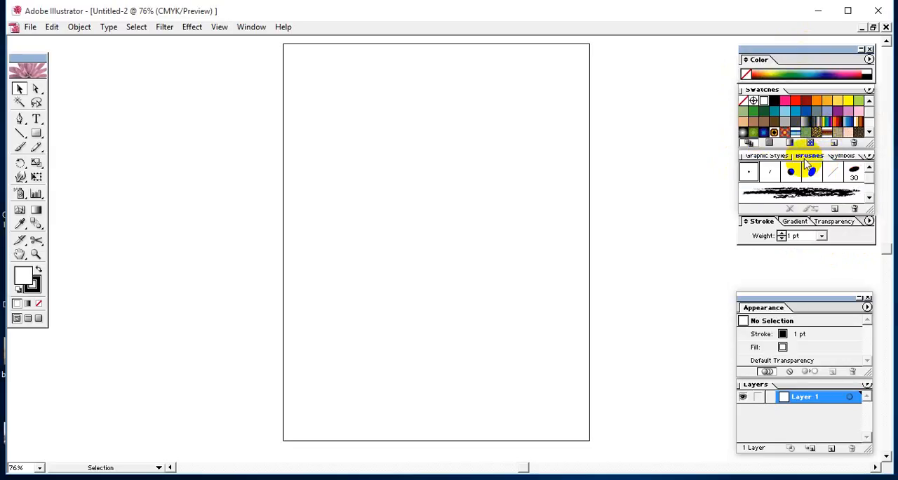
left_click(843, 157)
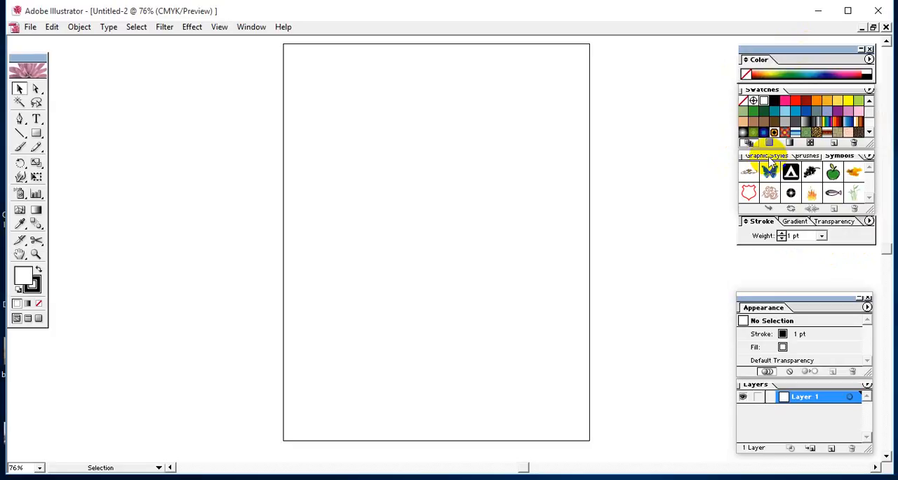
left_click(769, 157)
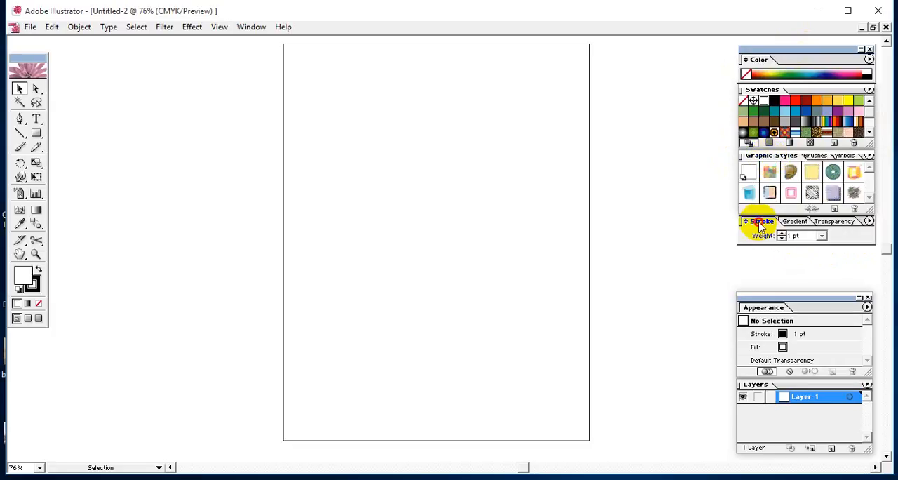
left_click(795, 222)
left_click(836, 222)
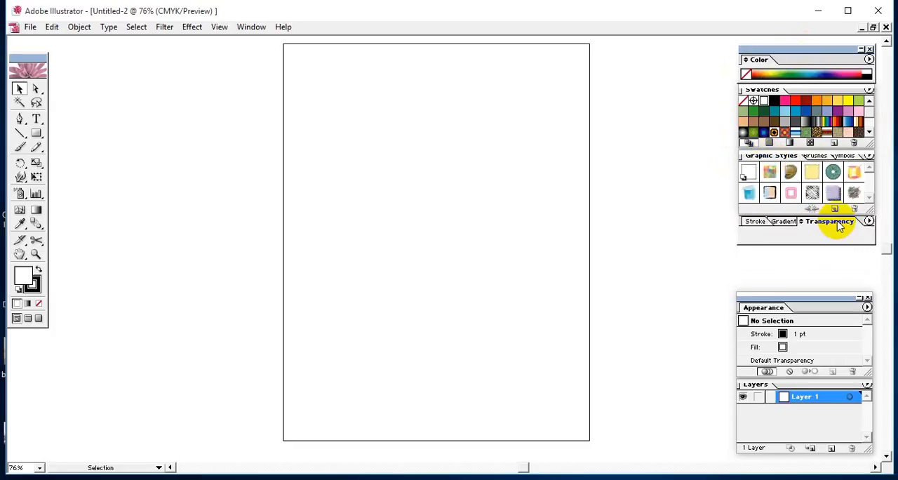
left_click(756, 221)
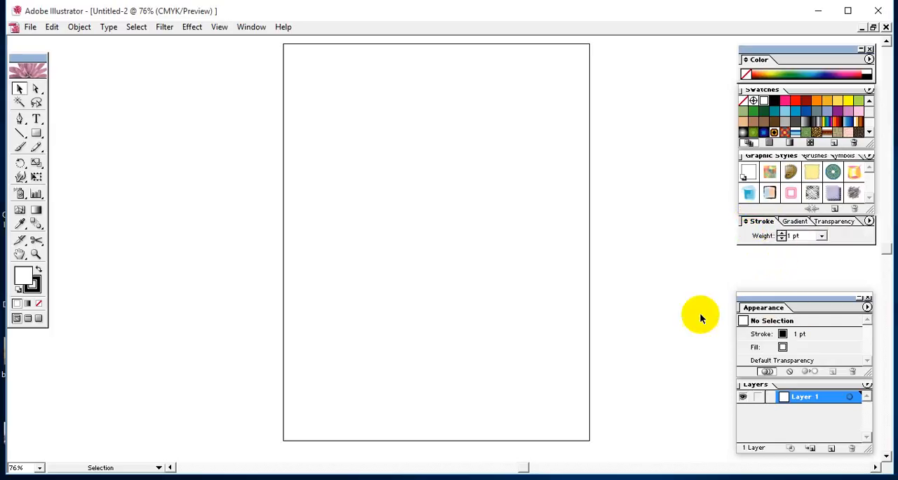
left_click_drag(789, 297, 791, 266)
left_click_drag(793, 276, 794, 277)
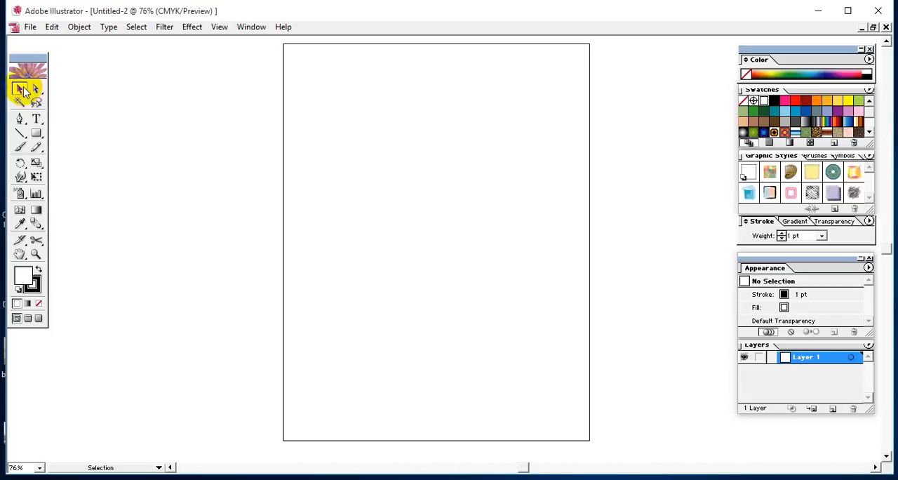
Review the General, Type & Auto Tracing and Units & Display Performance preferences without changing anything
left_click(28, 27)
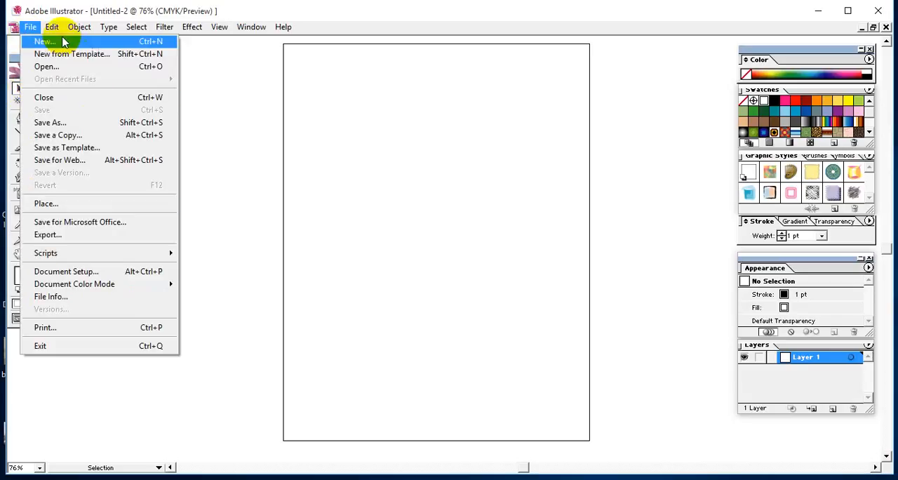
mouse_move(287, 31)
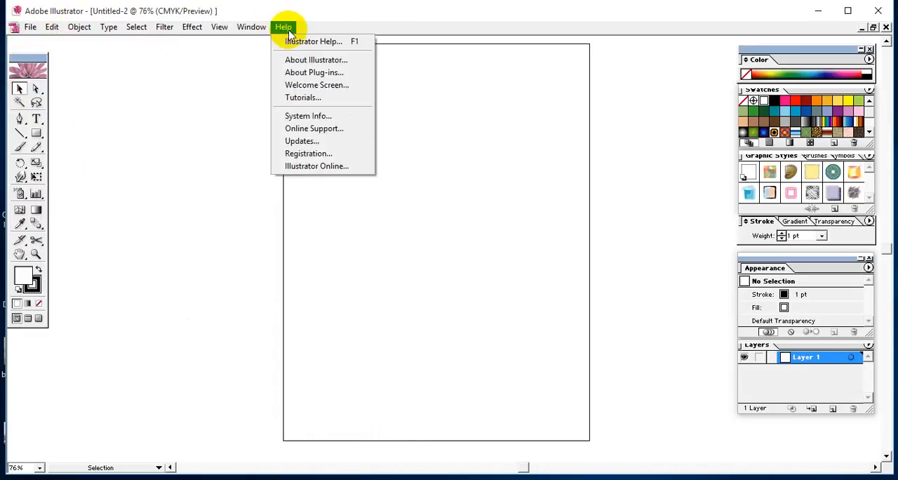
mouse_move(56, 33)
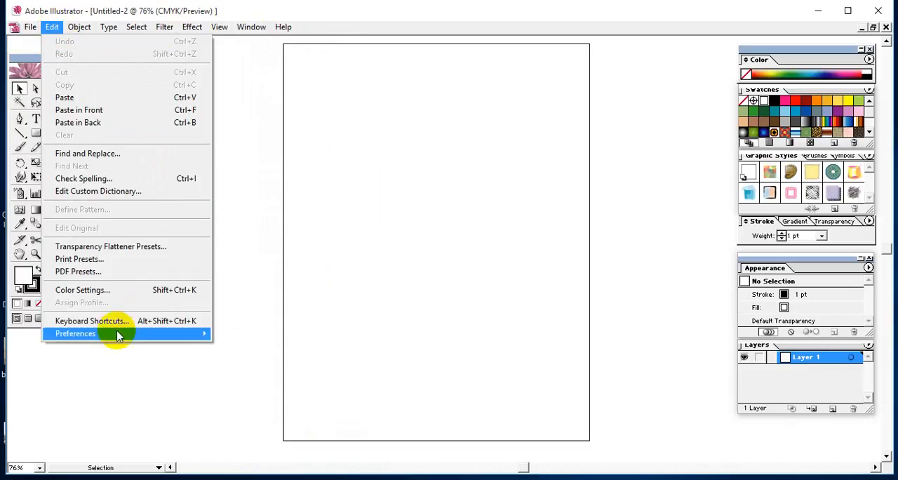
mouse_move(124, 334)
left_click(239, 333)
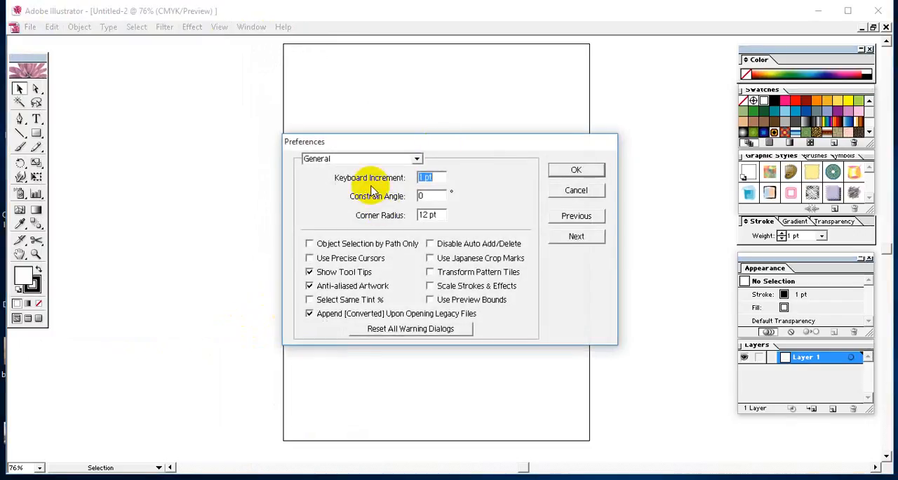
left_click_drag(454, 151, 402, 101)
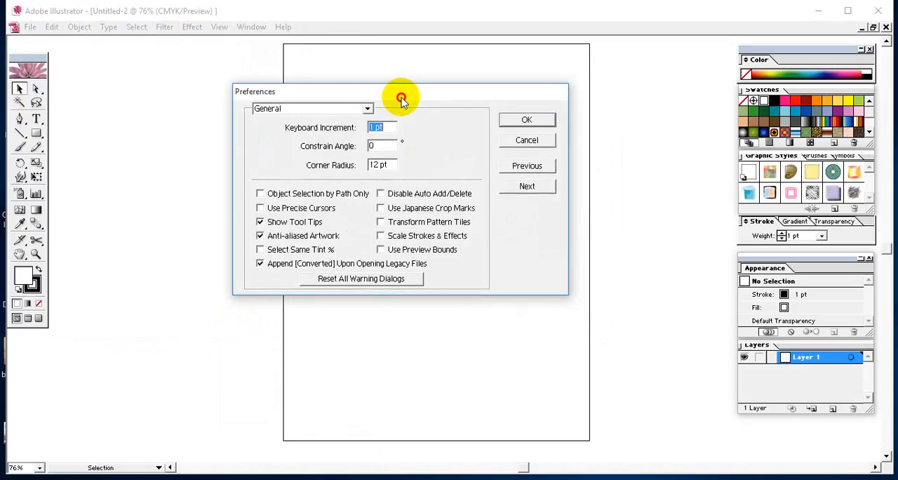
left_click(539, 187)
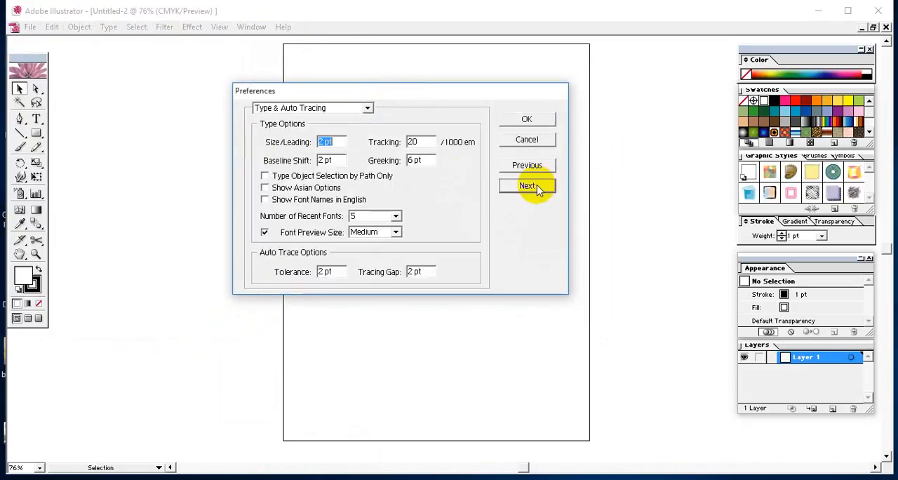
left_click(539, 187)
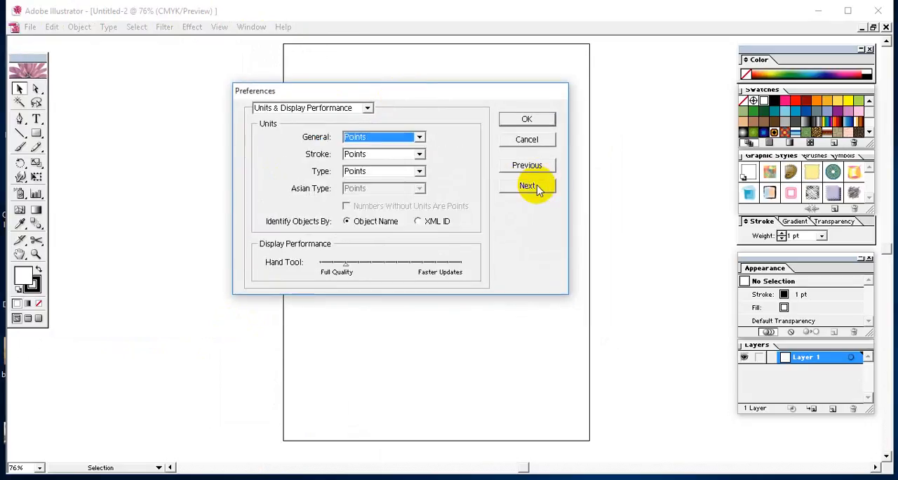
left_click(540, 142)
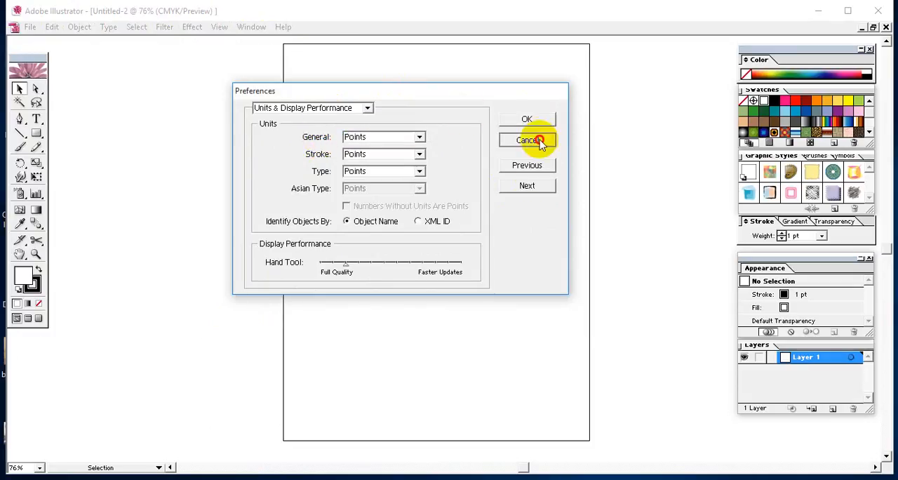
Check the unit used for the artboard width in the New Document settings, and cancel without creating a document
left_click(31, 26)
left_click(32, 39)
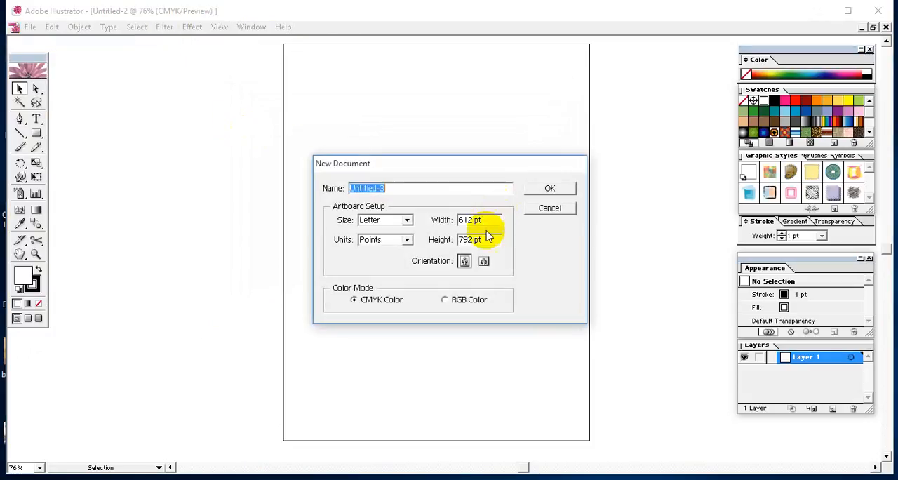
left_click(480, 221)
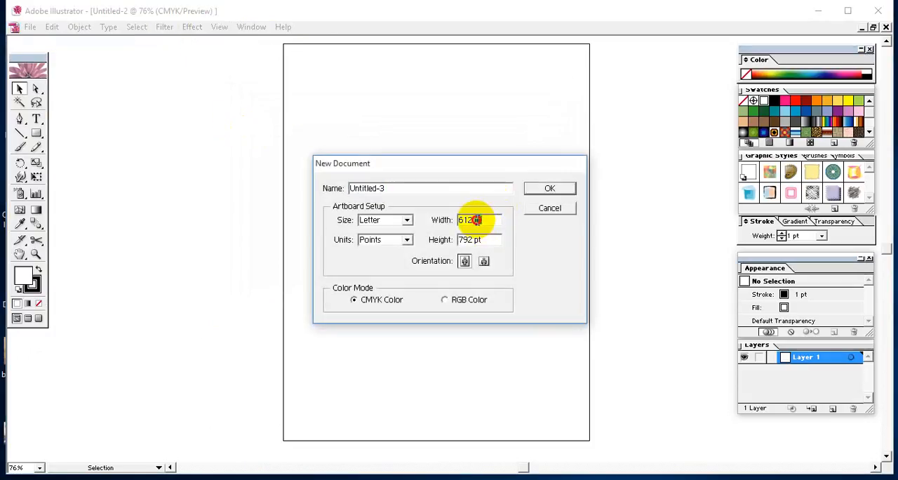
left_click(537, 207)
Set the General unit to Inches in the Units & Display Performance preferences
left_click(79, 27)
left_click(79, 28)
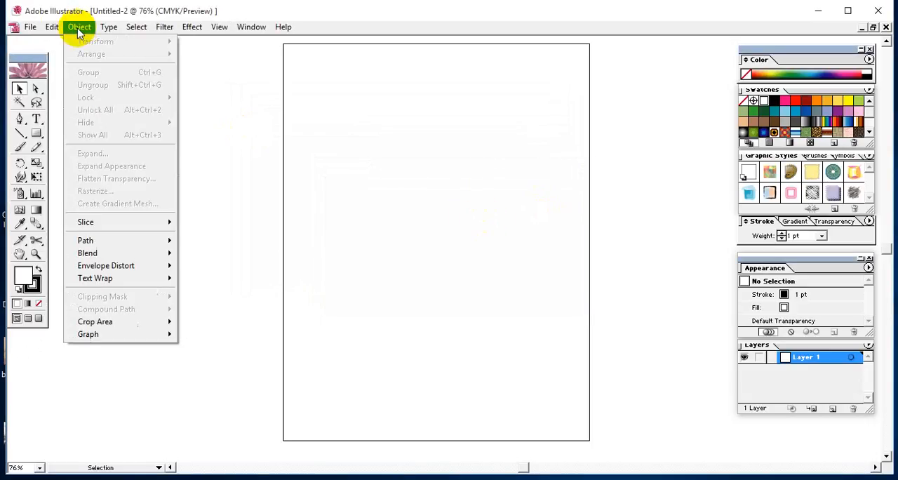
mouse_move(59, 33)
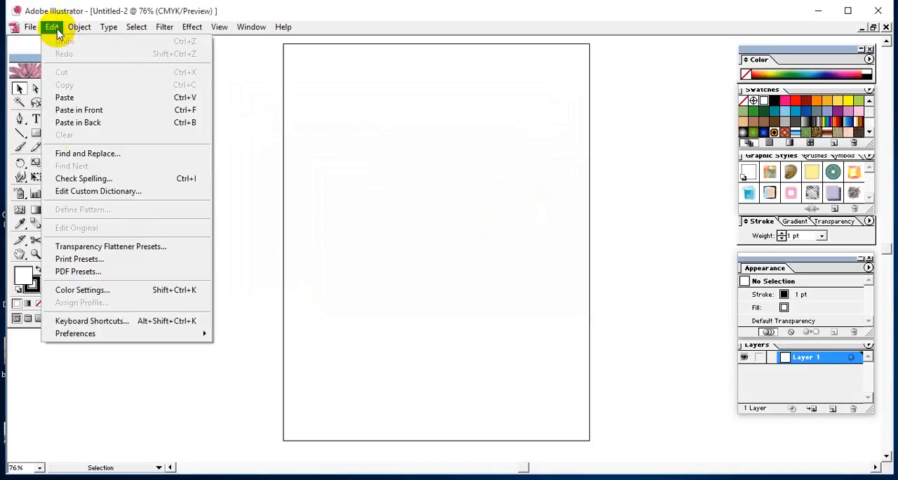
mouse_move(75, 336)
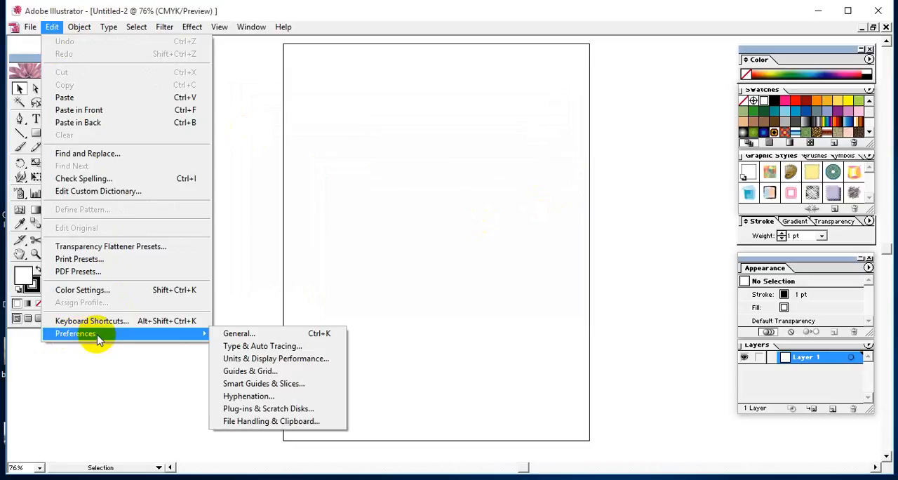
left_click(253, 334)
left_click_drag(423, 90, 388, 81)
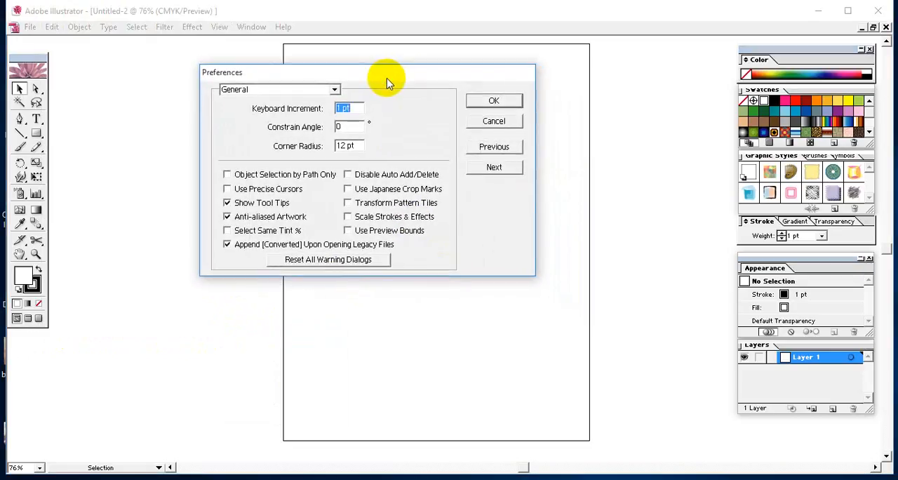
left_click(501, 168)
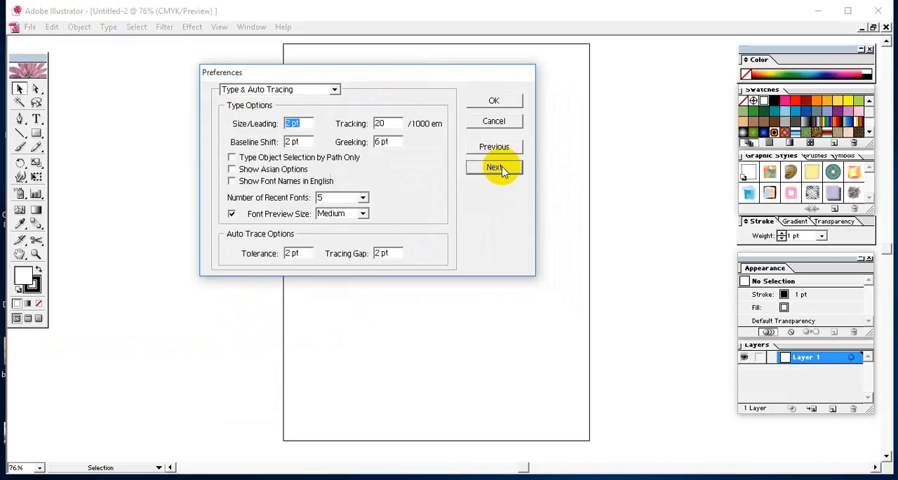
left_click(502, 172)
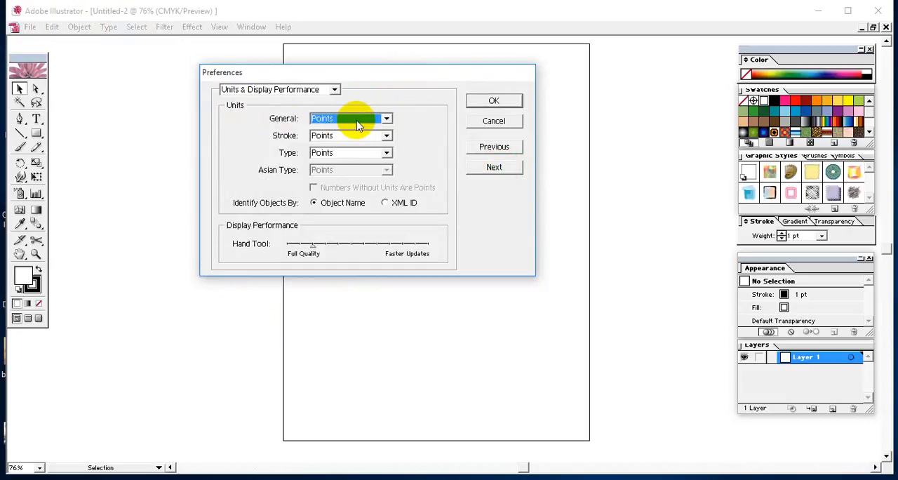
left_click(386, 120)
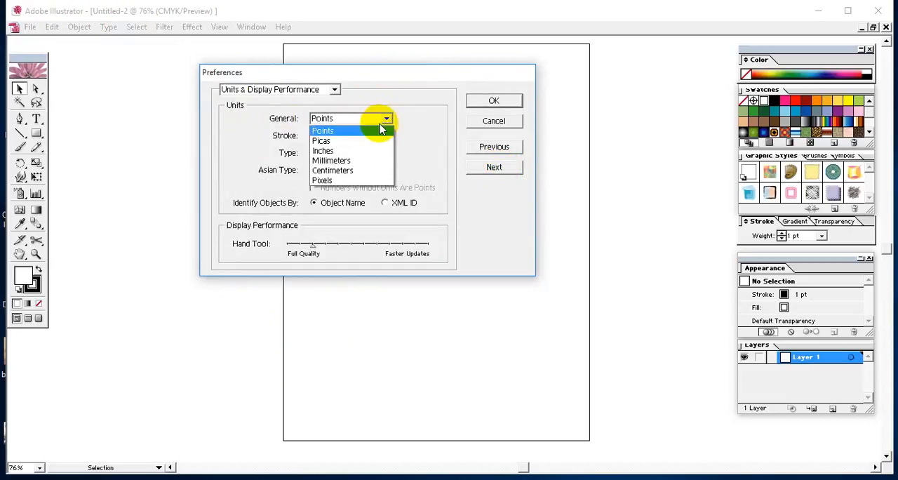
left_click(328, 152)
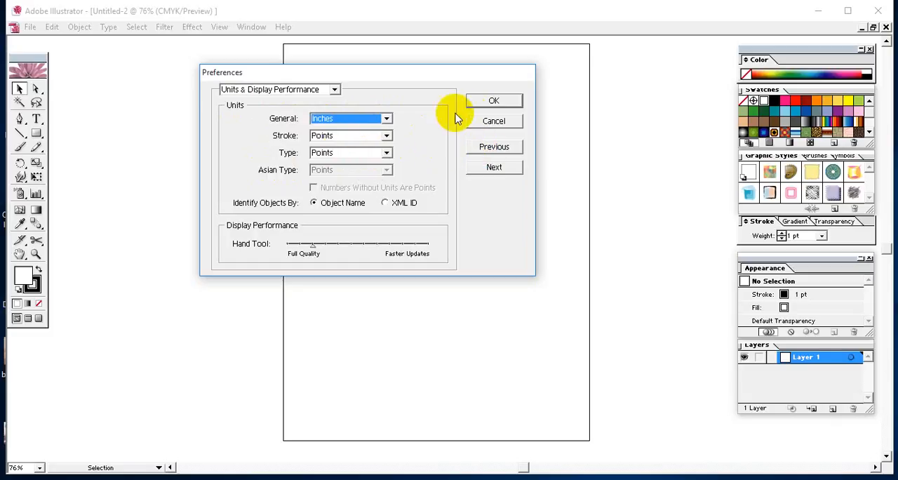
left_click(498, 102)
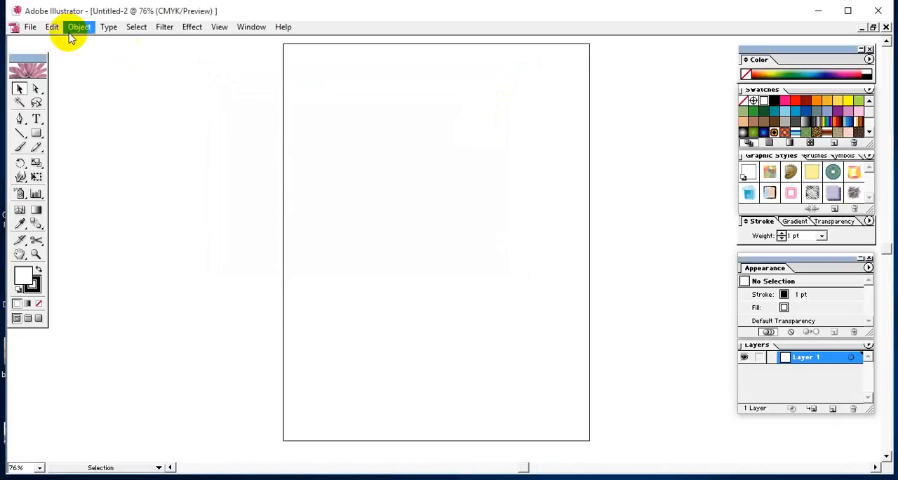
Create a new Letter-size document at 8.5 x 11 in, in portrait orientation and CMYK Color
left_click(30, 27)
left_click(42, 42)
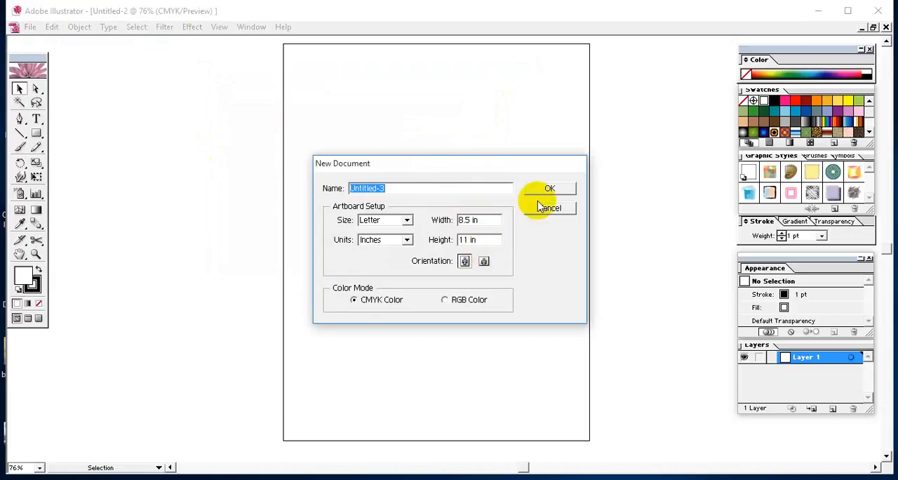
left_click(561, 191)
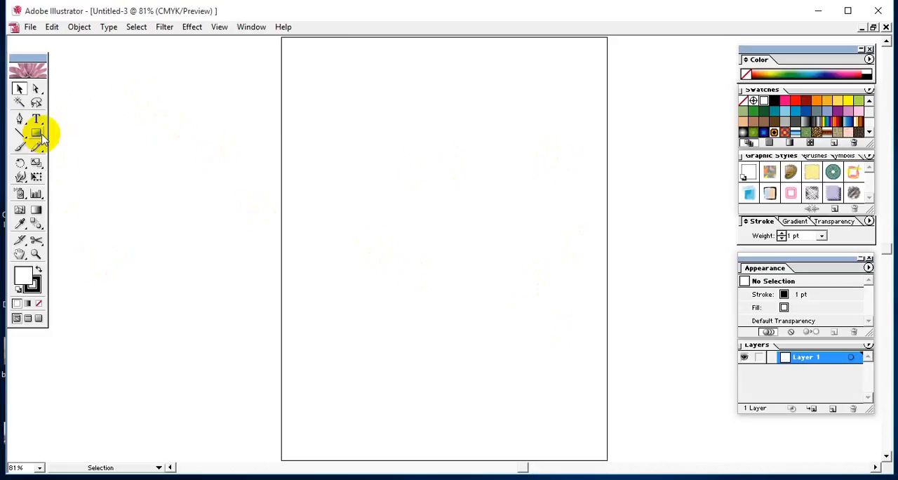
Switch to the Todo list in Notepad, review its topics down to the Rectangle, Elips, Poligon and Star entries, and return to Illustrator
left_click(416, 479)
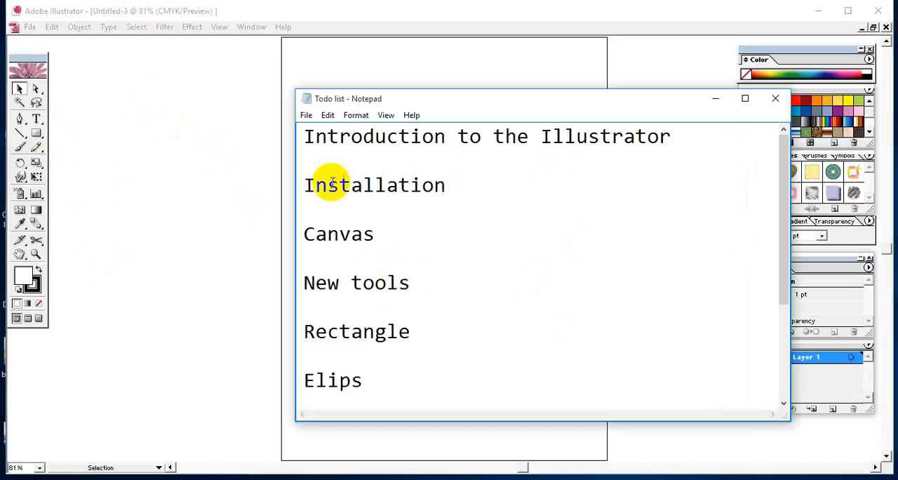
left_click(363, 184)
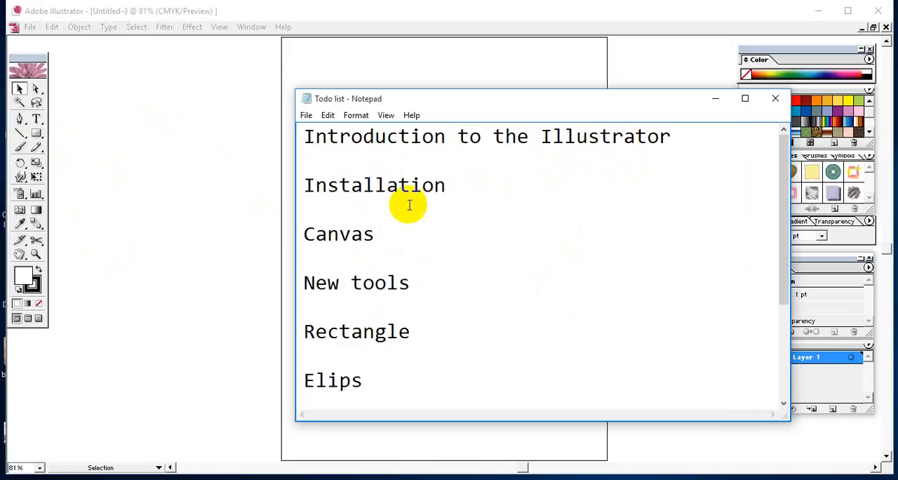
scroll(359, 249, "down", 1)
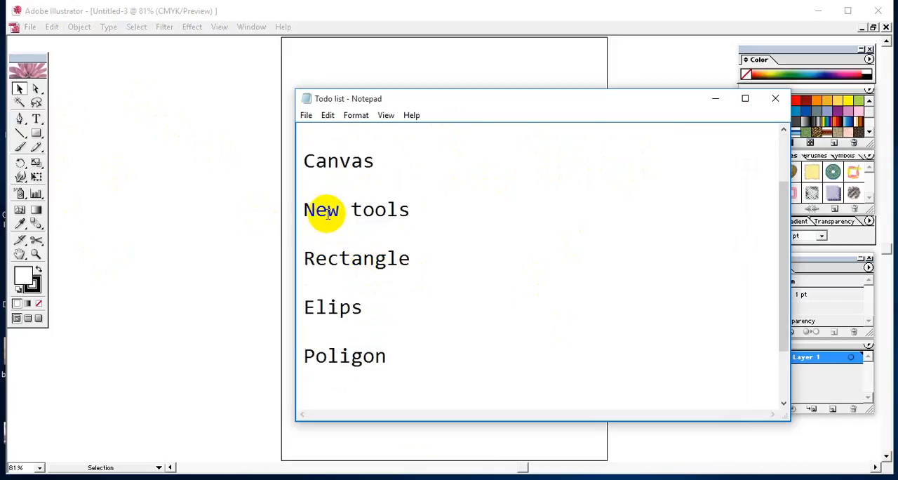
left_click(320, 280)
scroll(349, 252, "down", 1)
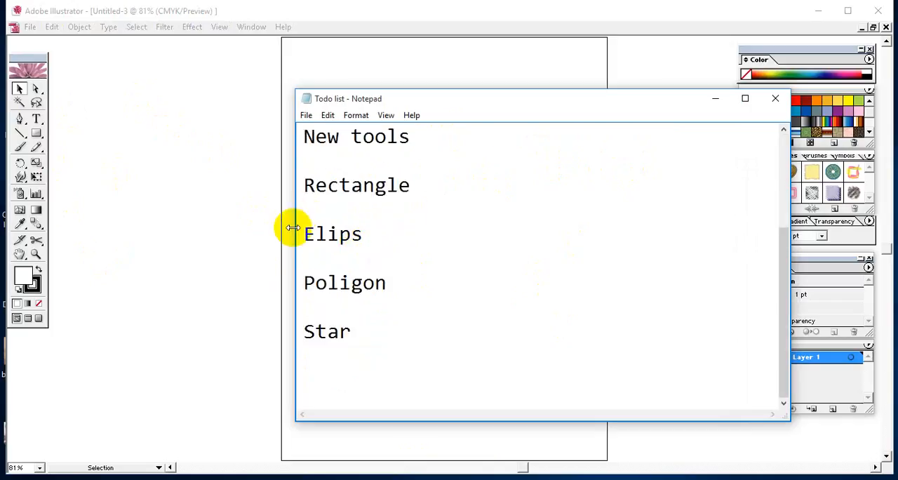
left_click(326, 185)
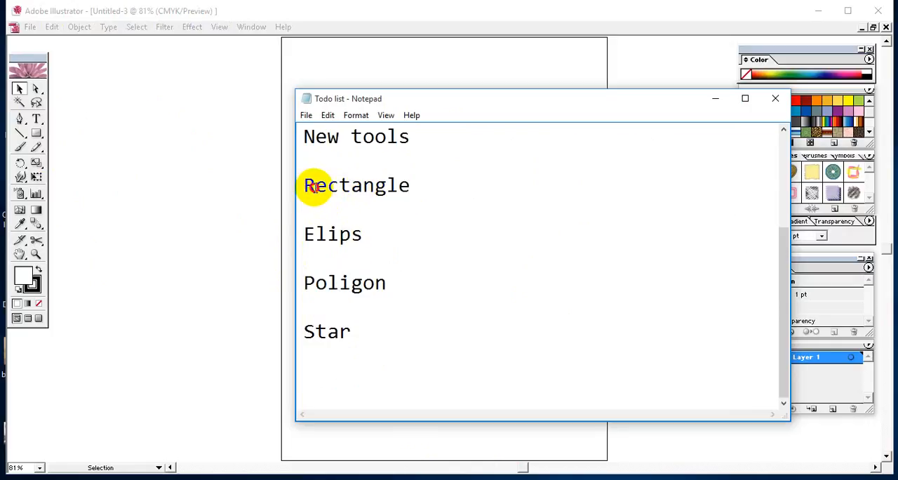
left_click_drag(314, 185, 361, 340)
left_click(375, 338)
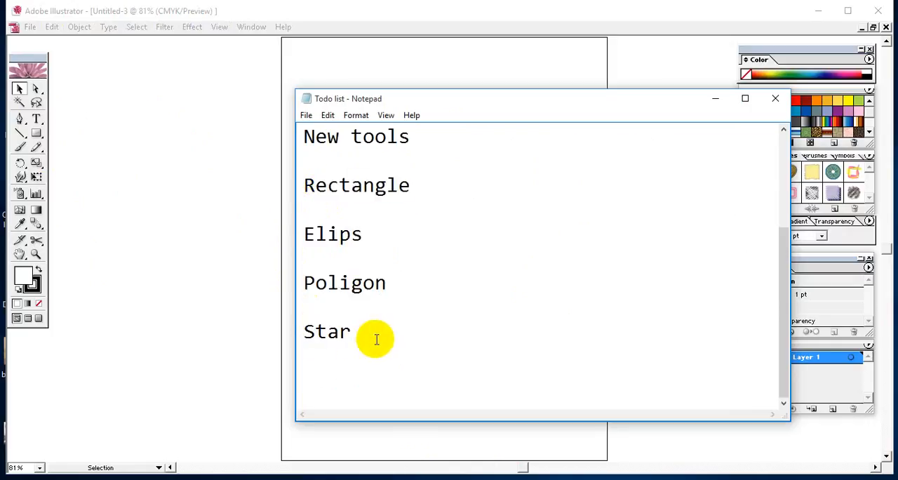
left_click(193, 132)
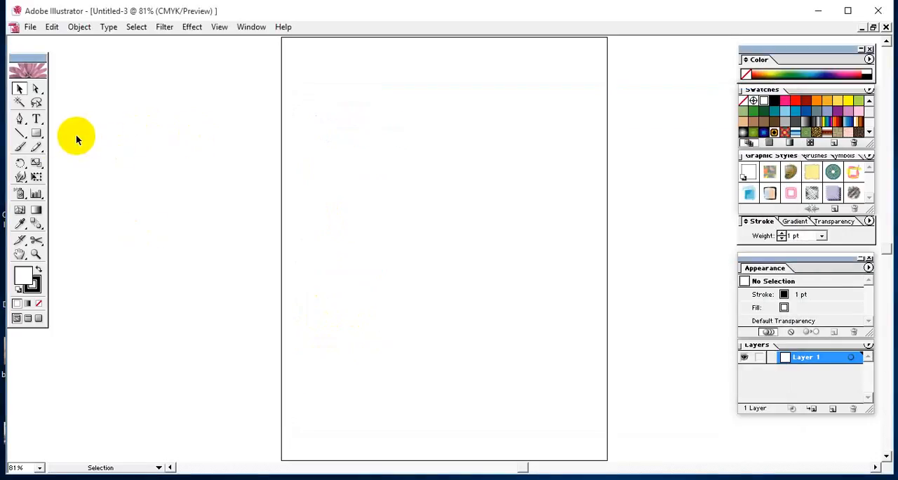
Draw a wide rectangle across the left edge of the artboard's upper half with the Rectangle tool, and deselect it
mouse_move(36, 134)
left_mouse_down()
mouse_move(60, 133)
mouse_move(48, 135)
left_mouse_up()
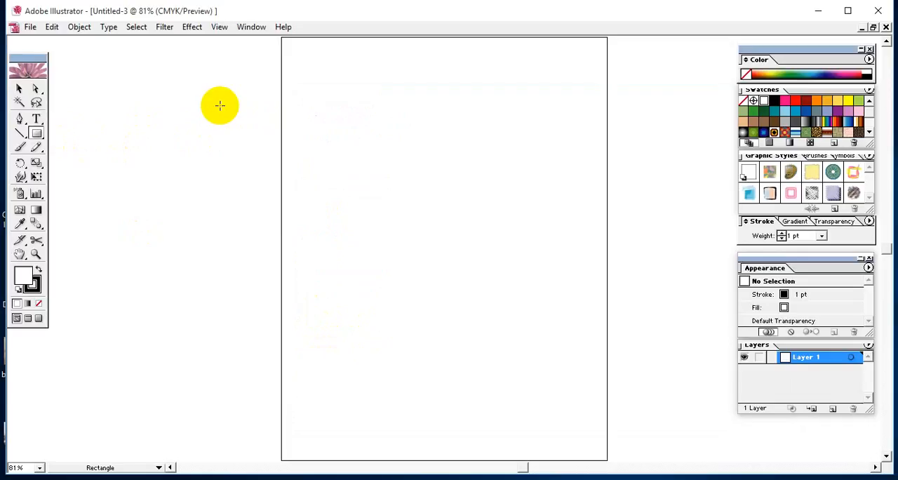
mouse_move(220, 105)
left_mouse_down()
mouse_move(240, 148)
mouse_move(329, 192)
mouse_move(431, 215)
mouse_move(477, 237)
mouse_move(500, 264)
left_mouse_up()
left_click(19, 88)
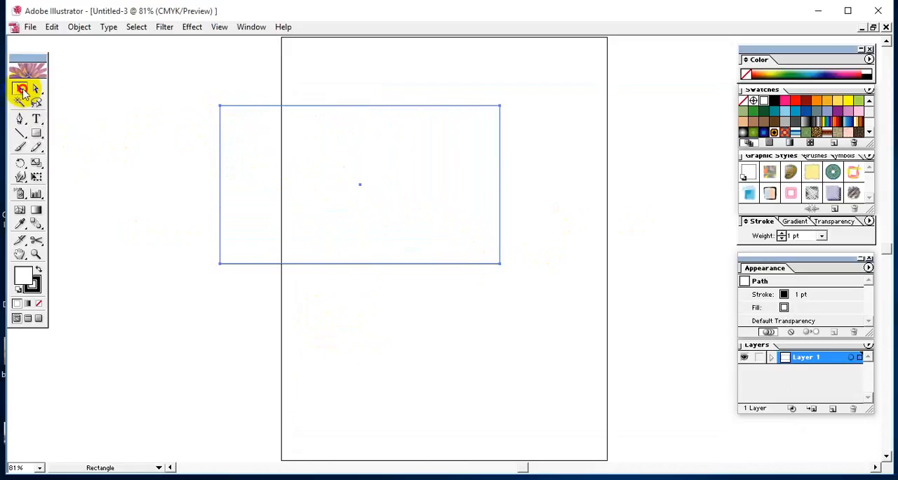
left_click(153, 80)
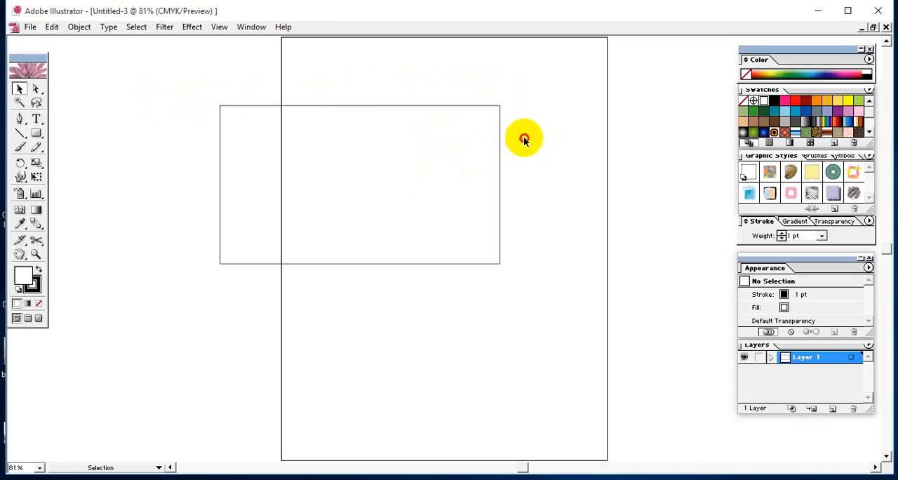
Select the unfilled rectangle by its outline, shift it slightly right and down, and deselect it
left_click(485, 194)
left_click(155, 95)
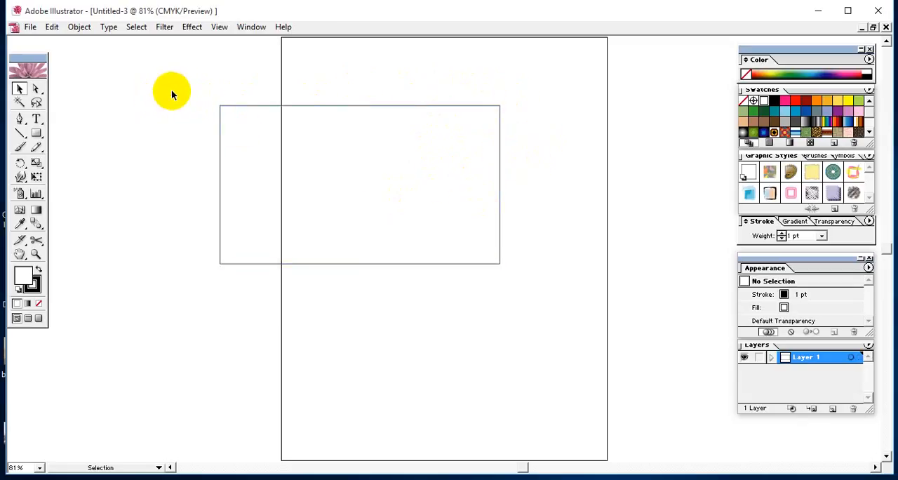
left_click(280, 163)
left_click(332, 108)
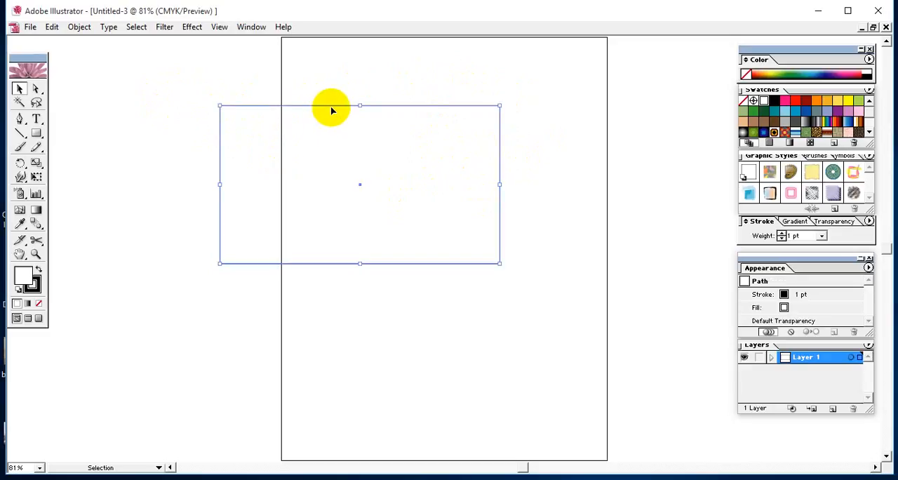
left_click_drag(332, 109, 358, 114)
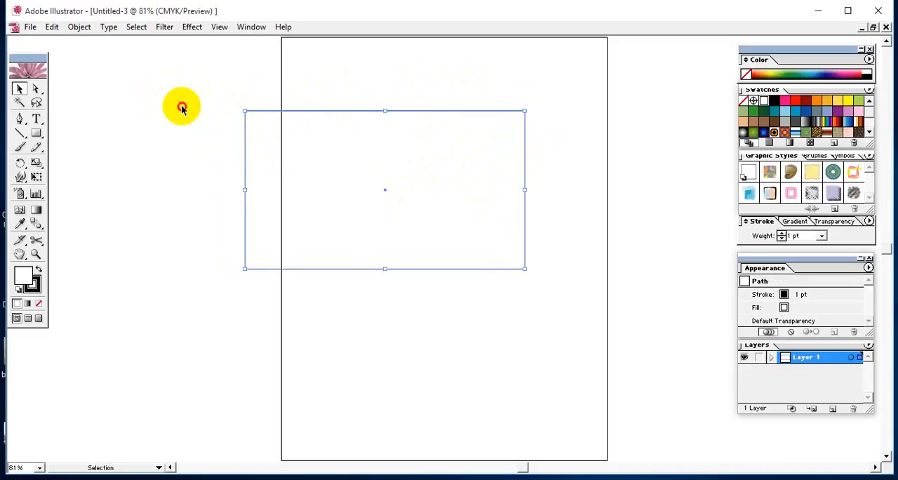
left_click(288, 113)
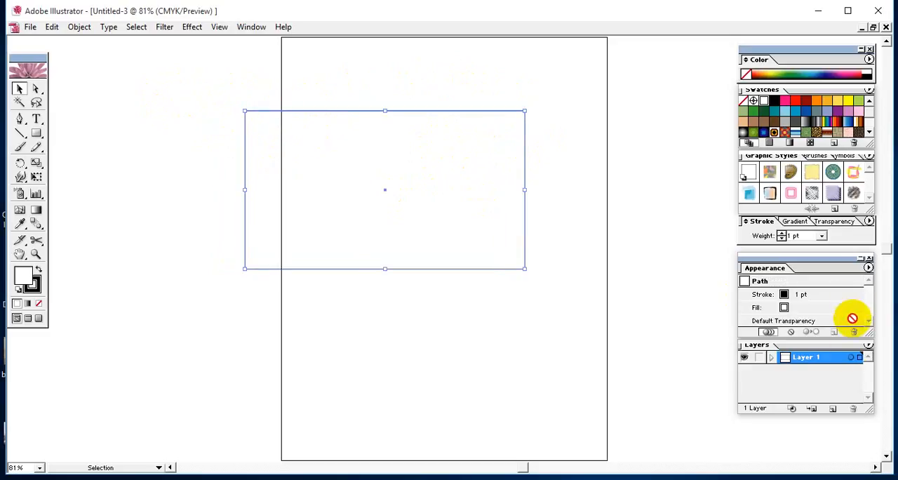
left_click(246, 99)
left_click(295, 160)
left_click(175, 131)
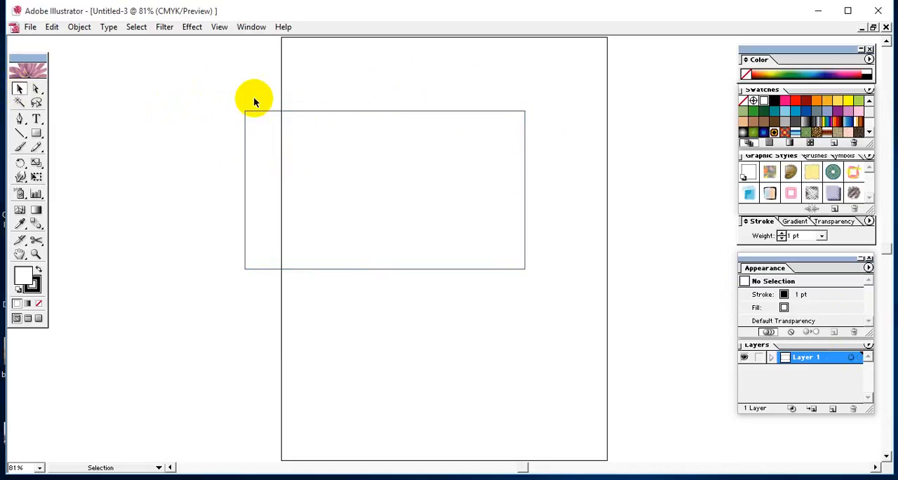
Select the rectangle again and move it right so it lies completely inside the artboard
left_click(304, 116)
left_click(324, 111)
left_click(289, 111)
left_click_drag(384, 206, 451, 216)
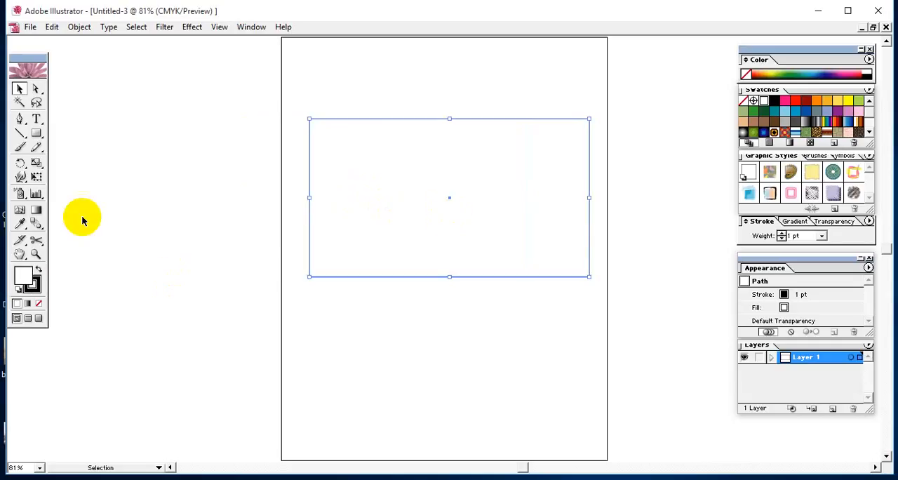
Point out the stroke and fill color boxes, and move the rectangle slightly left within the artboard
left_click(34, 287)
left_click(21, 282)
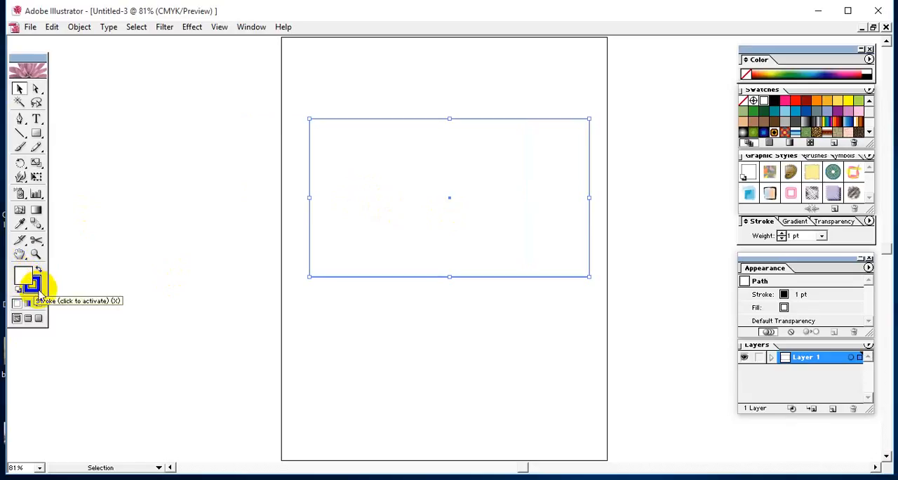
left_click(467, 95)
left_click(474, 125)
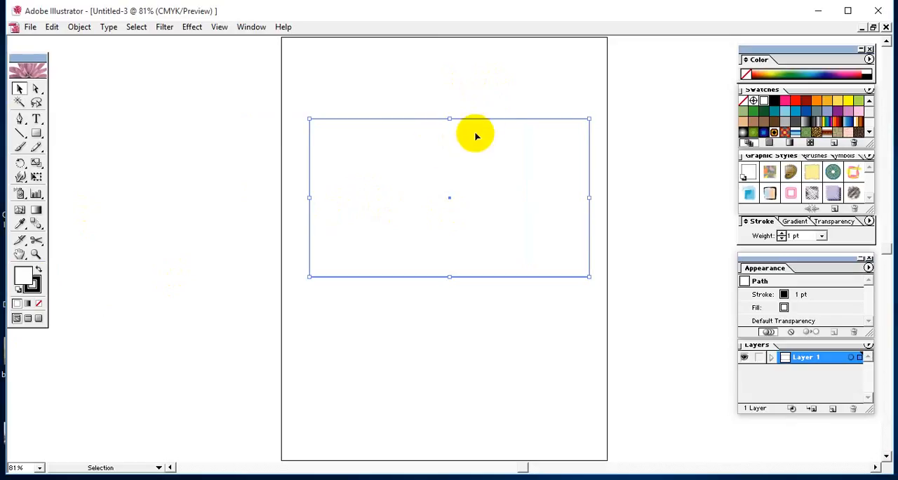
left_click_drag(489, 125, 476, 124)
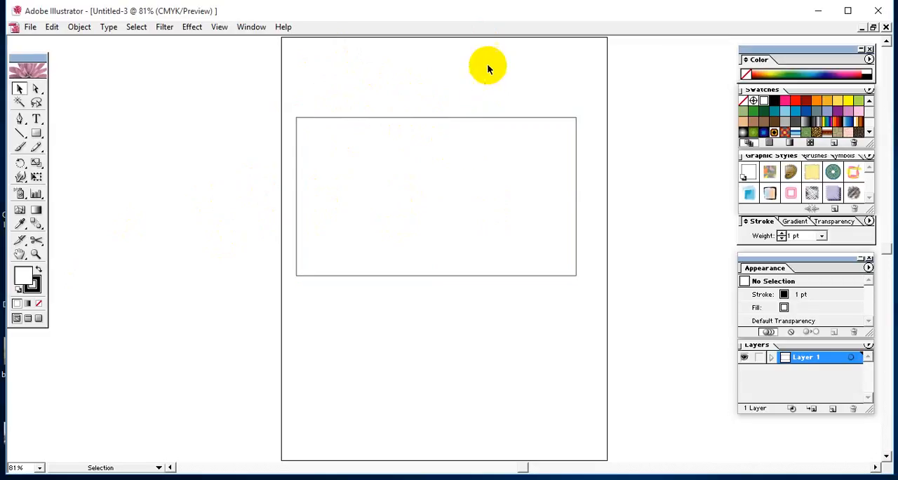
Try yellow, teal and light green swatches as the rectangle's fill, end with dark green, and deselect it
left_click(468, 152)
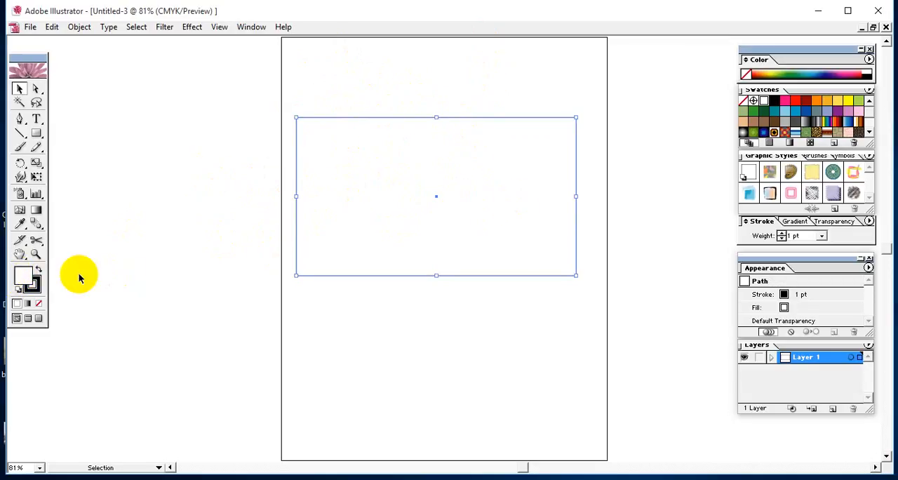
left_click(848, 102)
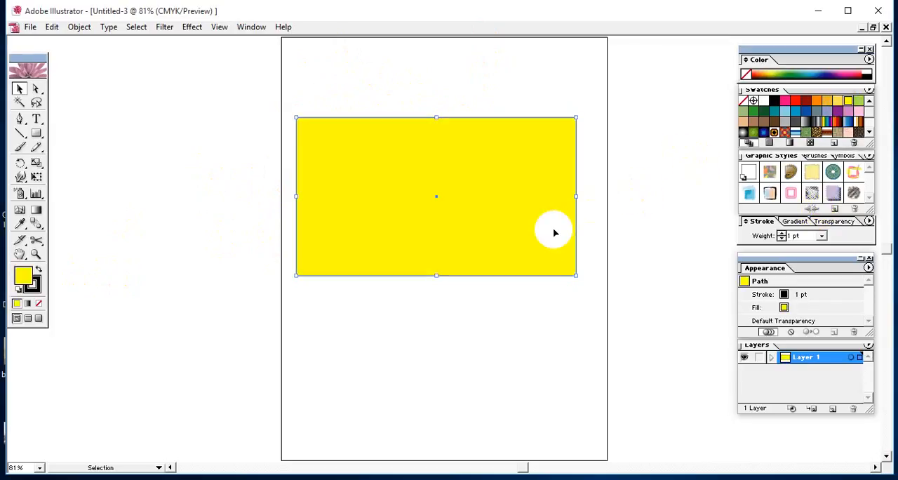
left_click(772, 112)
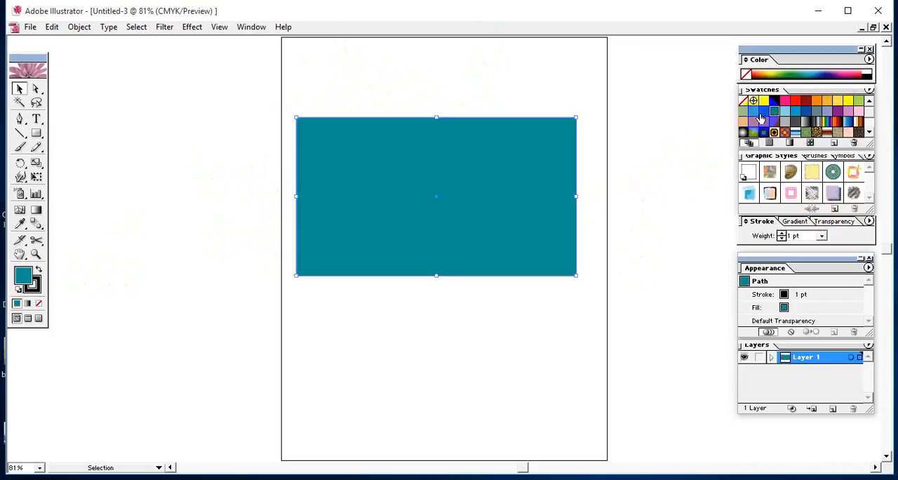
left_click(761, 116)
left_click(754, 113)
left_click(744, 110)
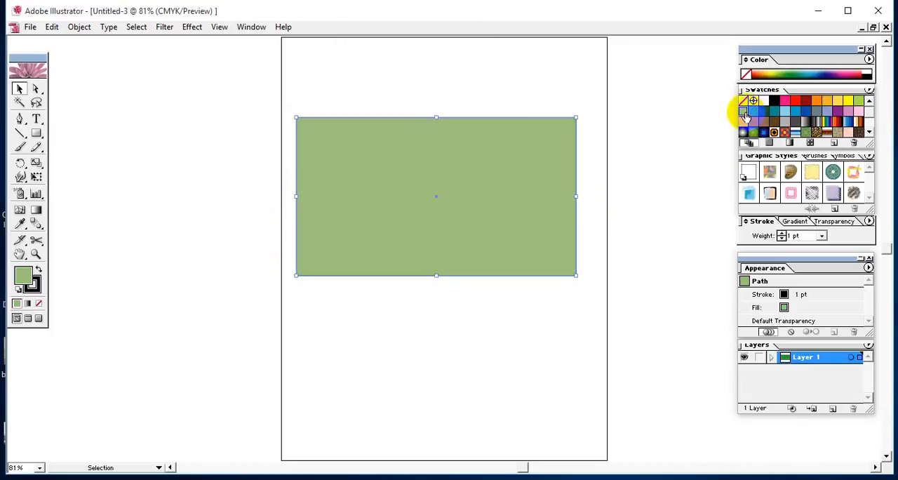
left_click(755, 114)
left_click(763, 116)
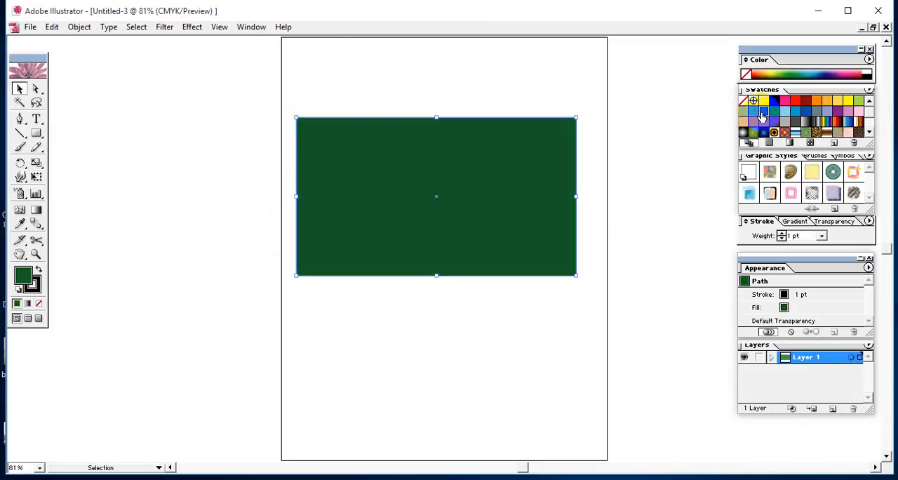
left_click(564, 293)
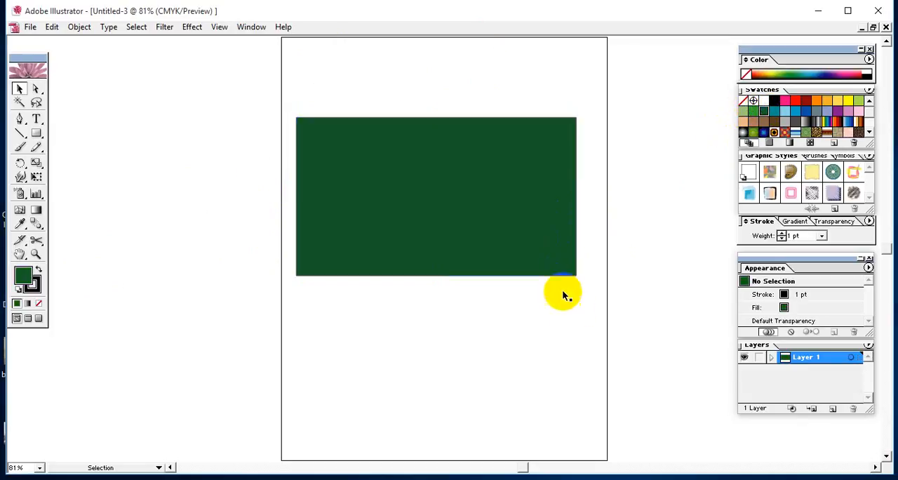
Move the dark green rectangle slightly right and down, and change its fill to the light orange swatch
left_click(520, 214)
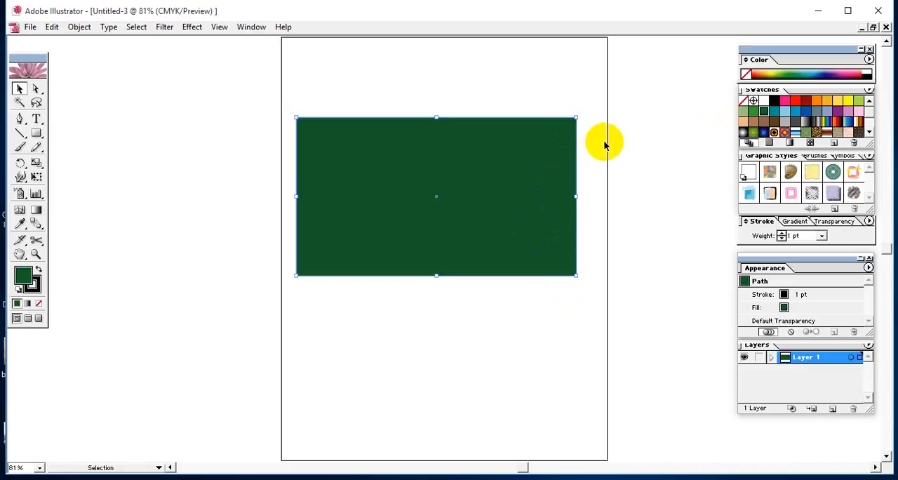
left_click_drag(534, 156, 493, 219)
left_click(489, 111)
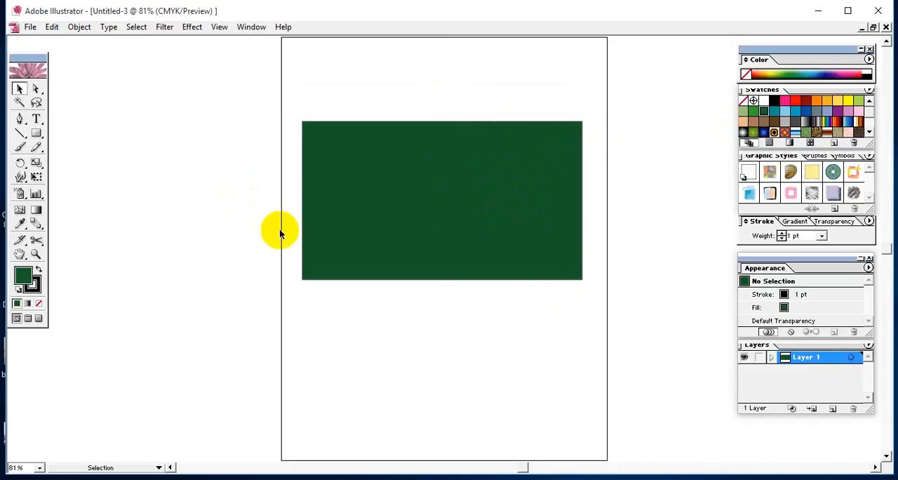
left_click(417, 217)
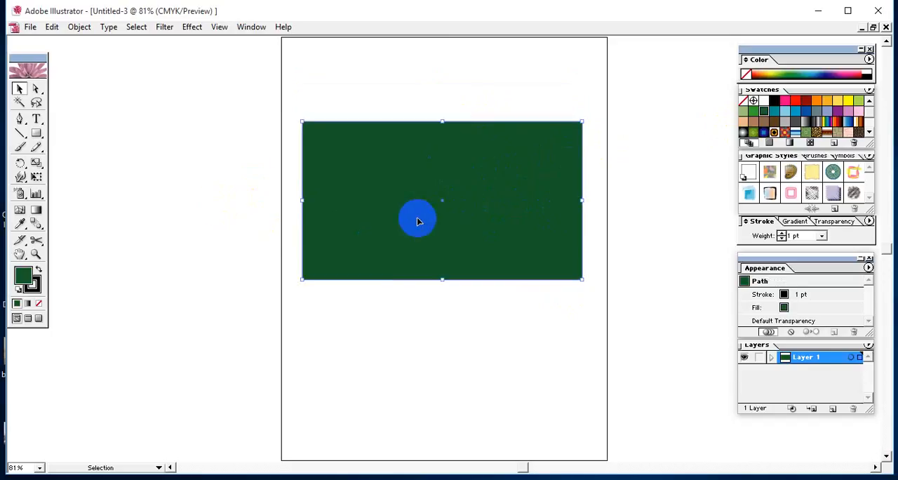
left_click(827, 101)
left_click(559, 303)
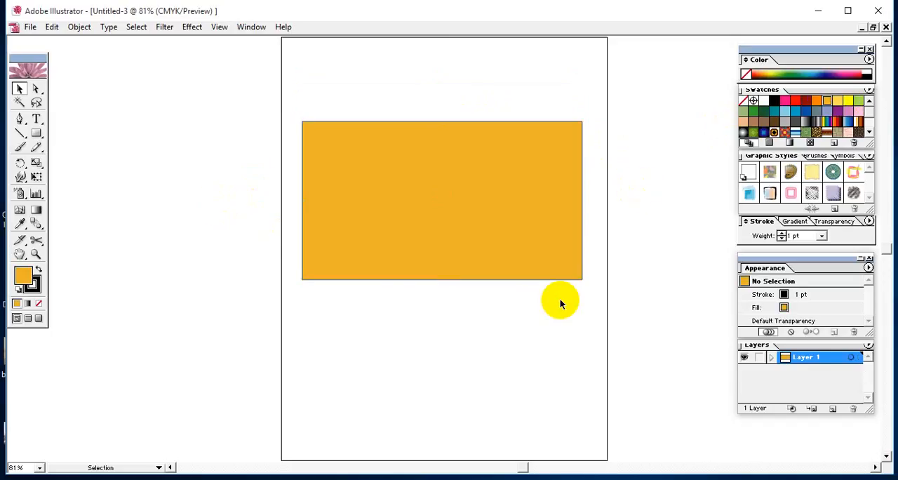
Remove the black outline from the orange rectangle by setting its stroke to None
key("ctrl+plus")
key("space")
left_click_drag(314, 286, 286, 367)
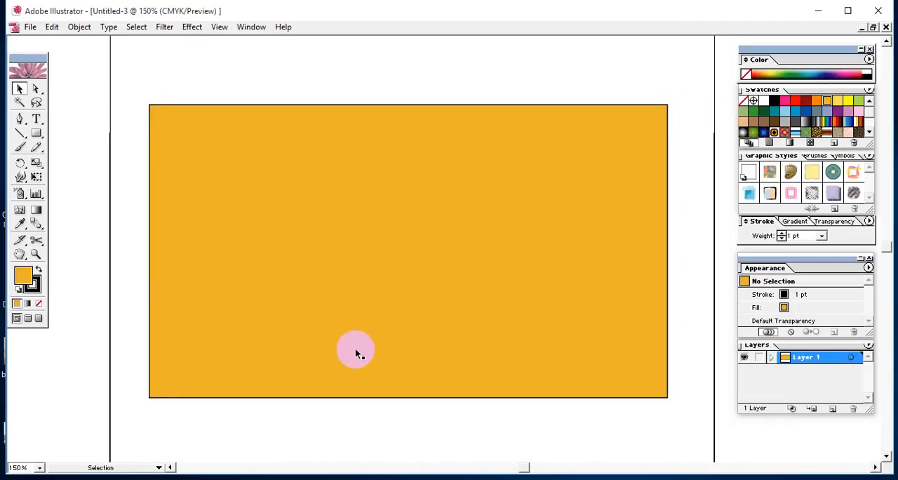
key("ctrl+plus")
key("ctrl+minus")
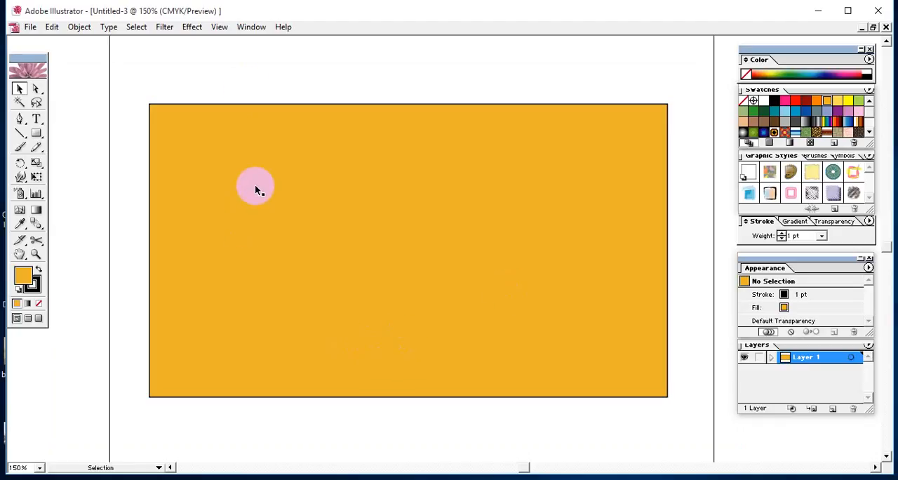
left_click(247, 112)
left_click(145, 92)
left_click_drag(128, 144, 184, 217)
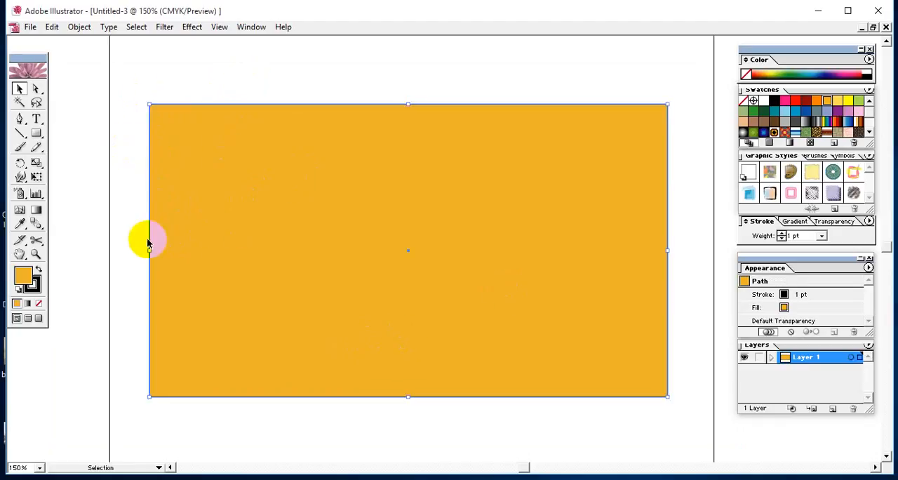
left_click(110, 171)
left_click_drag(138, 182, 590, 273)
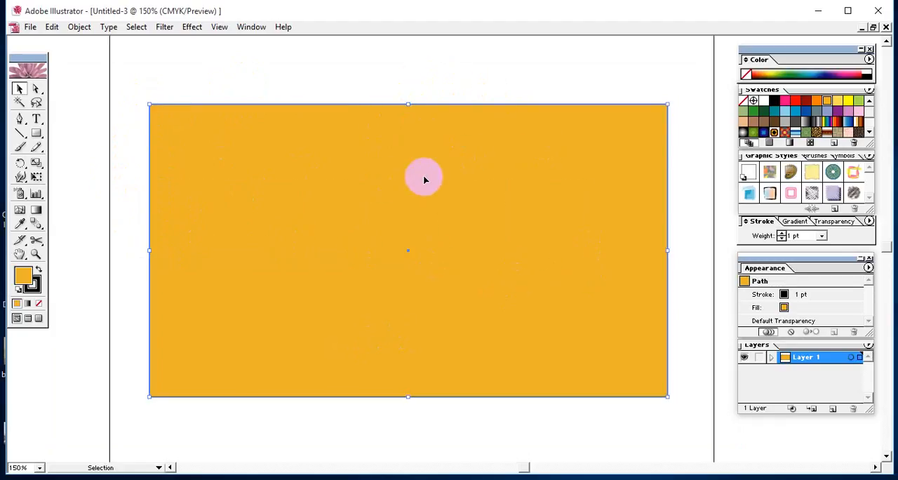
left_click(39, 294)
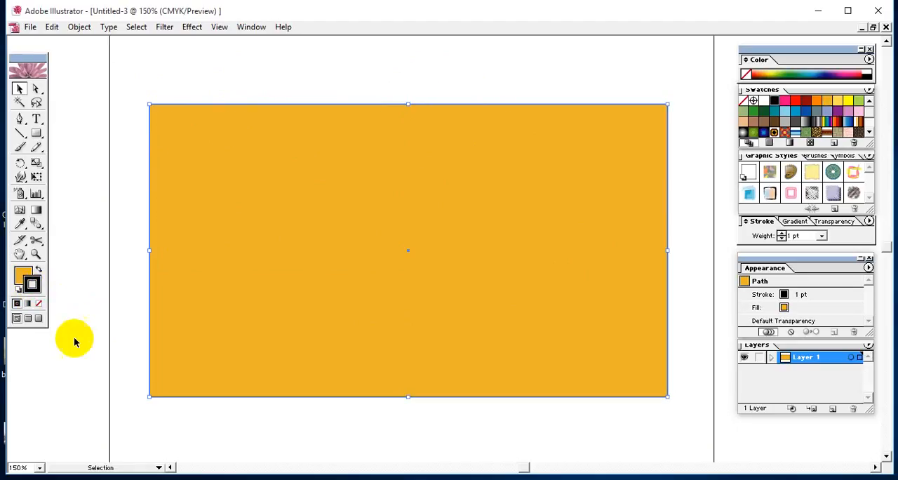
left_click(40, 305)
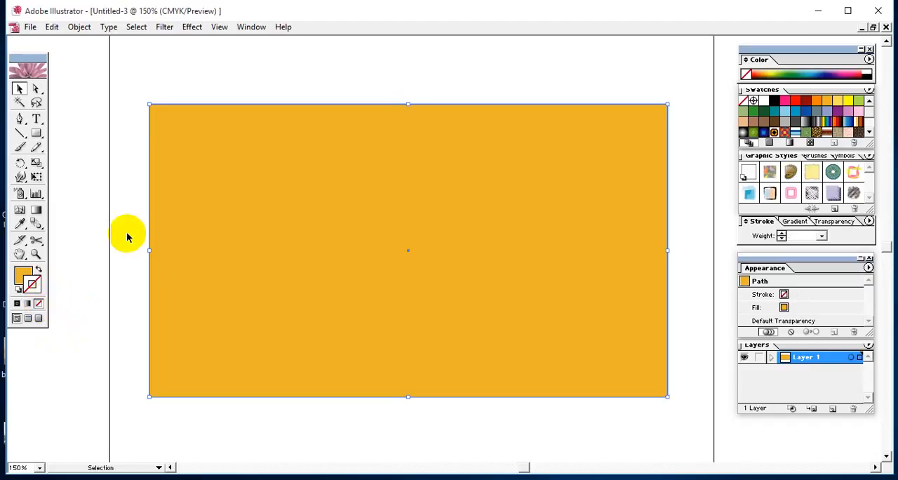
Deselect the orange rectangle to check its borderless edges, reselect it to make its fill color active, and deselect it
left_click(129, 105)
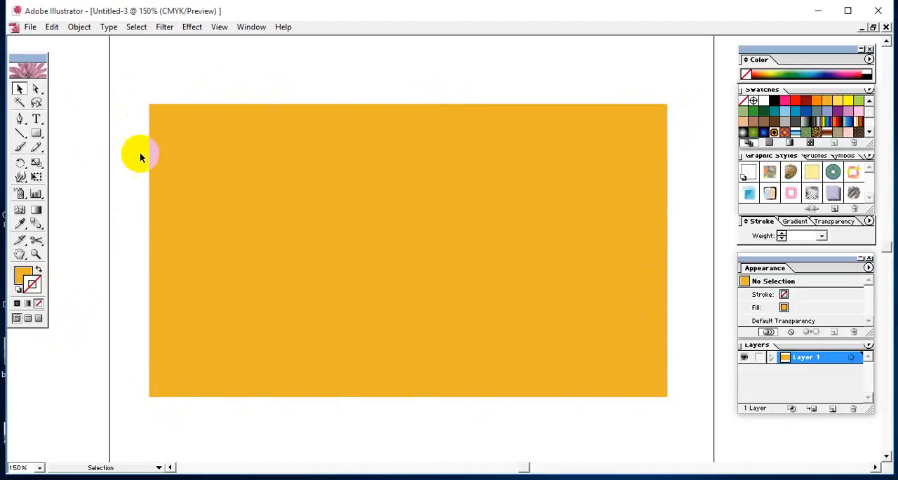
left_click(161, 112)
left_click(246, 101)
left_click(223, 180)
left_click(20, 276)
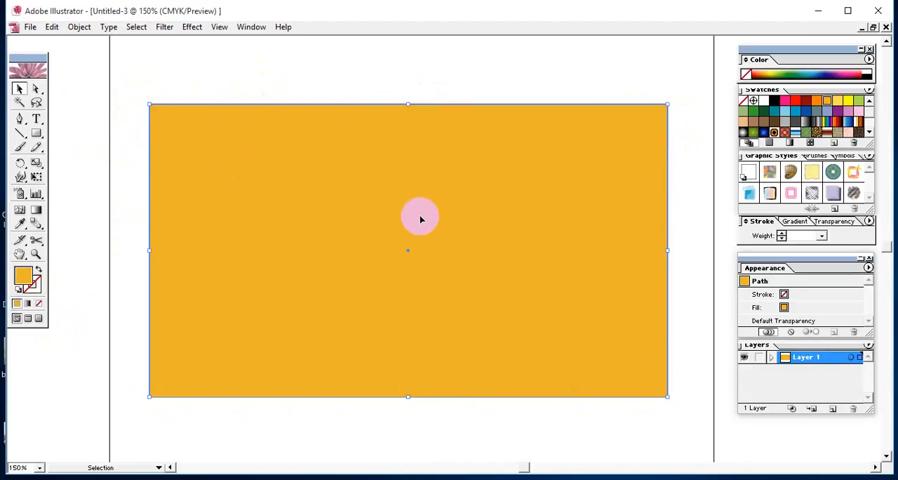
left_click(290, 89)
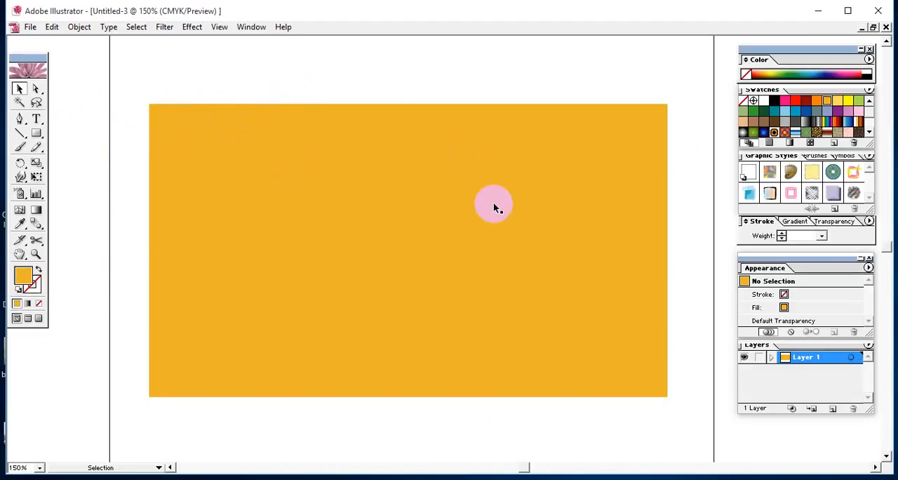
Draw a large rounded rectangle in the empty area below the orange rectangle and deselect it
key("space")
left_click_drag(507, 339, 461, 115)
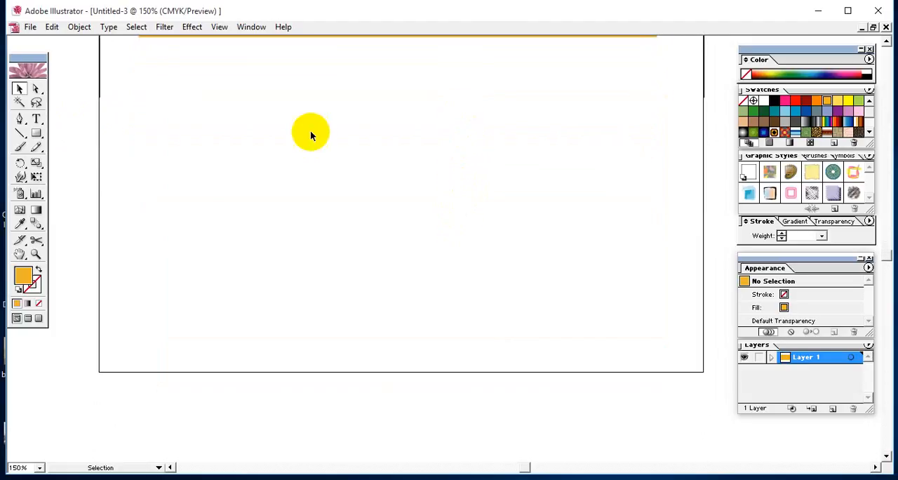
left_click_drag(37, 139, 67, 138)
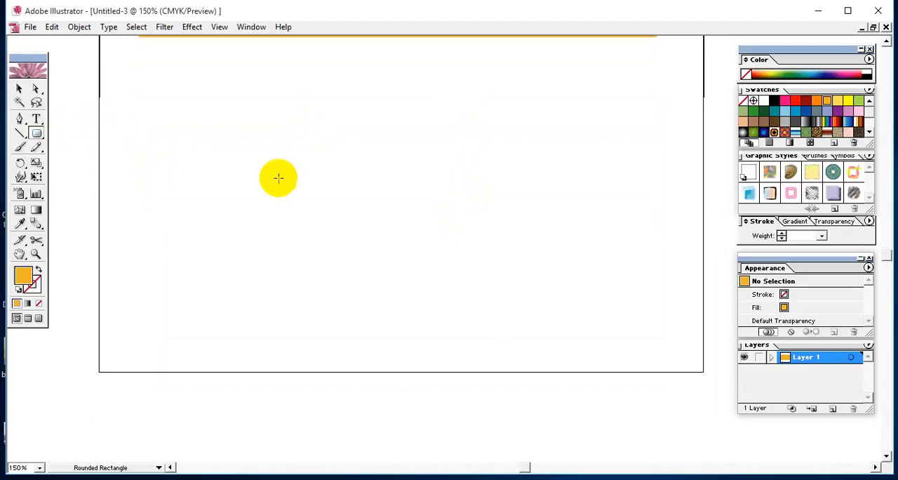
left_click_drag(154, 111, 575, 320)
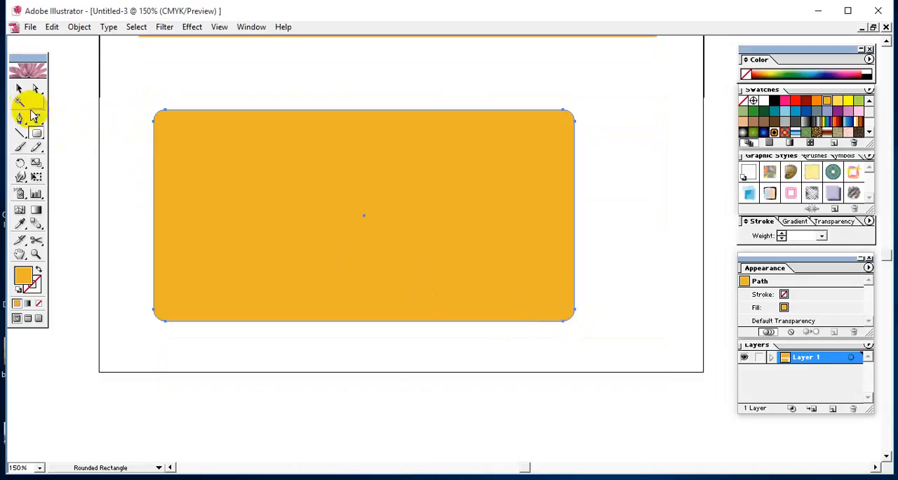
left_click(19, 88)
left_click_drag(157, 83, 168, 118)
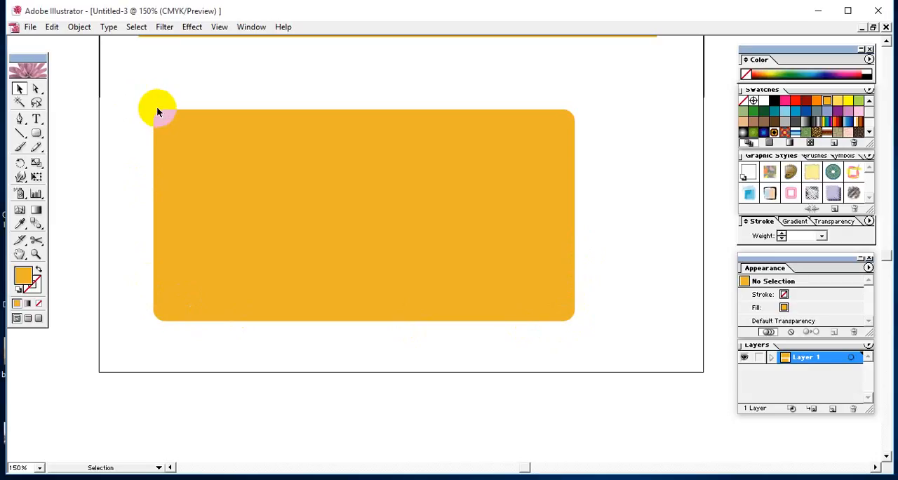
Move the rounded rectangle slightly right and up, and delete it
left_click(526, 243)
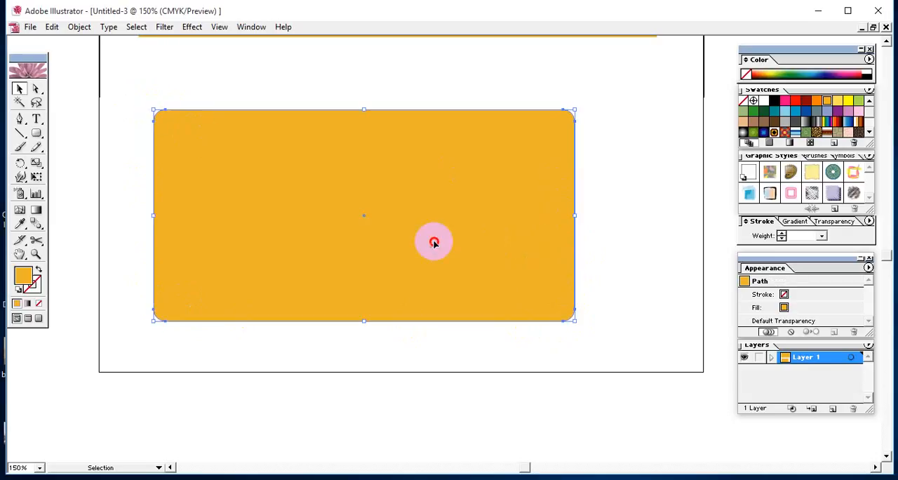
left_click_drag(433, 243, 459, 226)
left_click(646, 279)
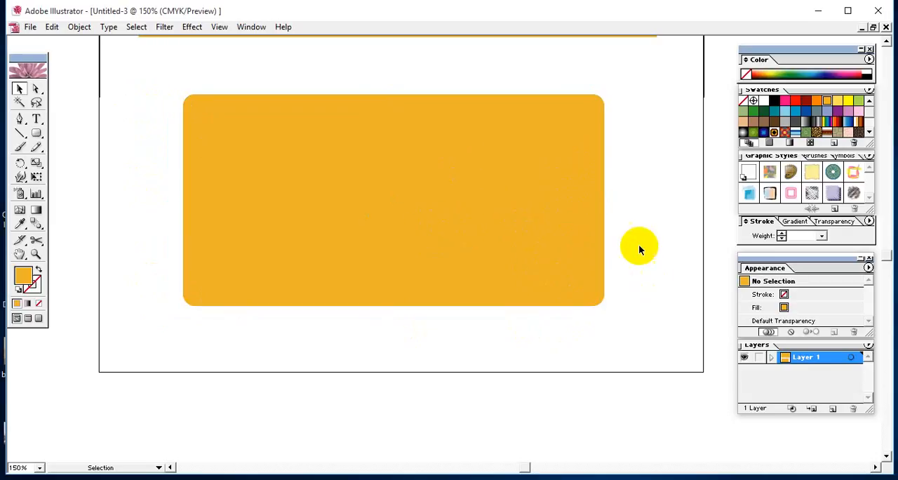
left_click(586, 248)
key("Delete")
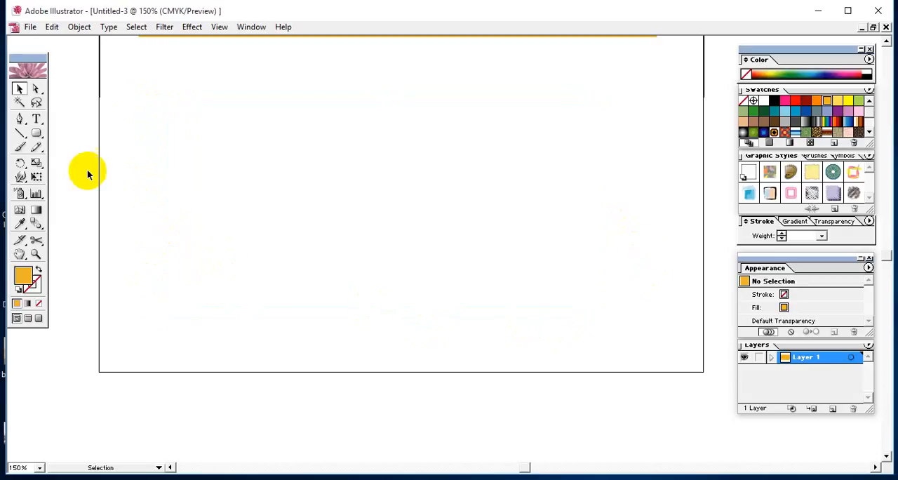
Start drawing a smaller rounded rectangle in the lower artboard and increase its corner radius until both ends are fully rounded
left_click(37, 133)
left_click_drag(175, 136, 472, 300)
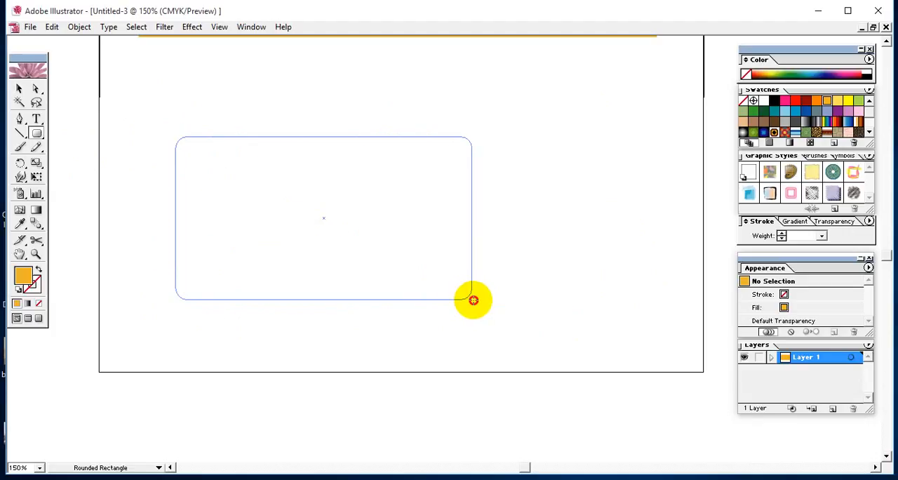
left_click_drag(474, 301, 475, 300)
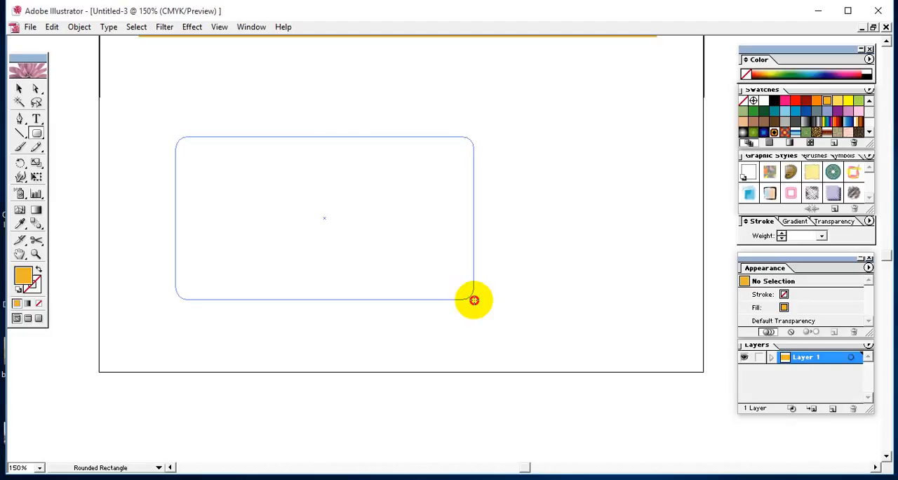
key("Up")
key("Up")
key("Up")
key("Up")
key("Up")
key("Up")
key("Up")
key("Up")
key("Up")
key("Up")
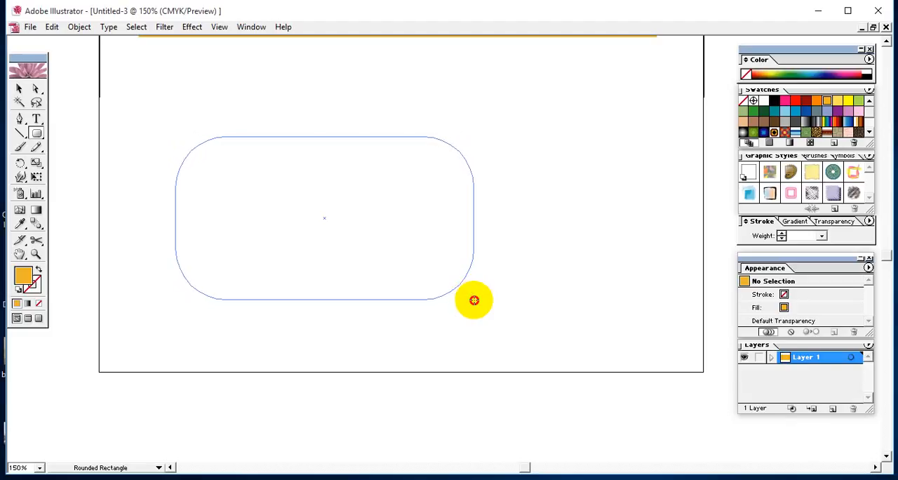
key("Up")
key("Up")
key("Up")
key("Up")
key("Up")
key("Up")
key("Up")
key("Up")
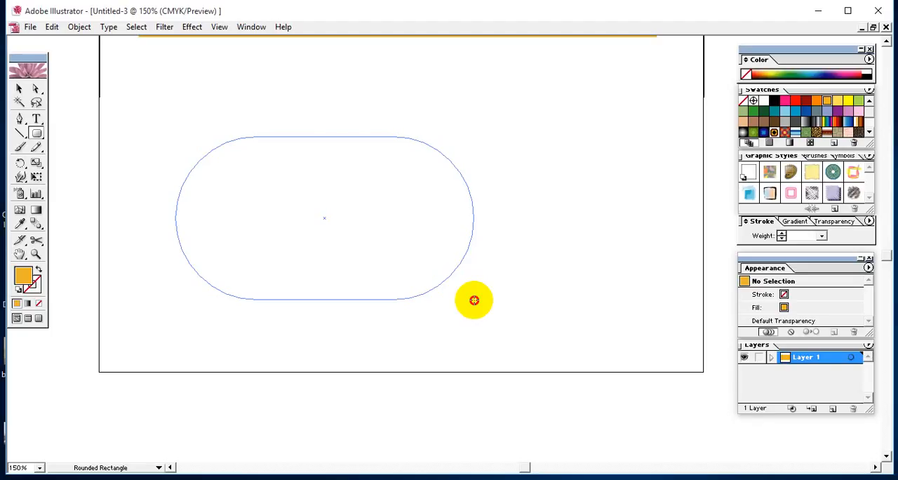
Reduce the corner radius of the rounded rectangle being drawn until its corners are only slightly rounded
key("Down")
key("Down")
key("Down")
key("Down")
key("Down")
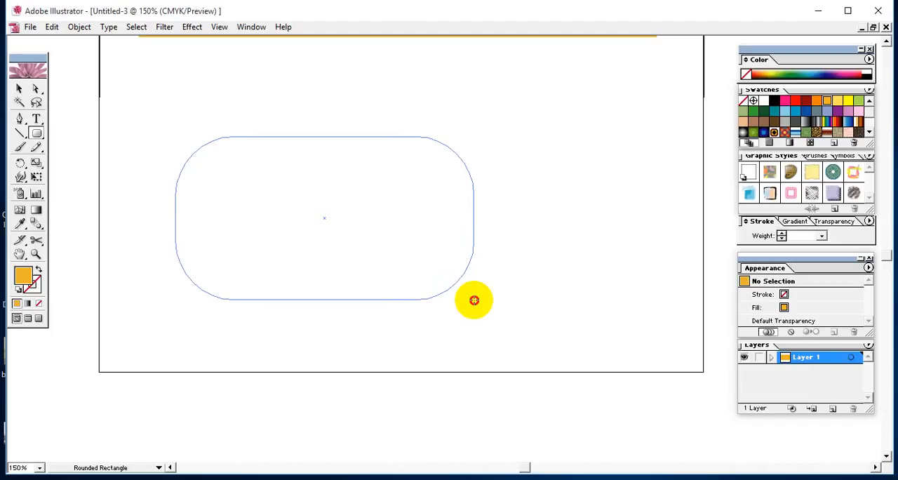
key("Down")
key("Down")
key("Down")
key("Down")
key("Down")
key("Down")
key("Down")
key("Down")
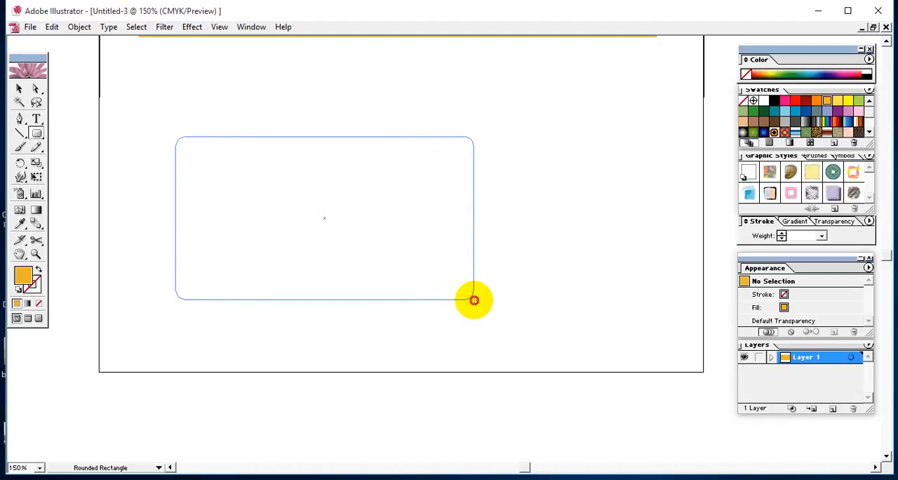
Raise and lower the rounded rectangle's corner radius to a moderate rounding and finish drawing the shape
key("Up")
key("Up")
key("Up")
key("Up")
key("Up")
key("Up")
key("Up")
key("Up")
left_click_drag(475, 301, 476, 301)
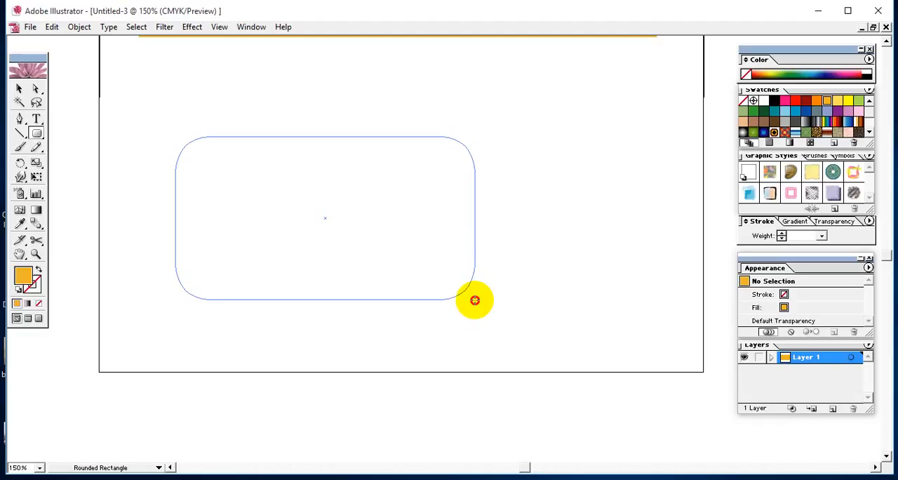
key("Up")
key("Up")
key("Up")
key("Up")
key("Up")
key("Up")
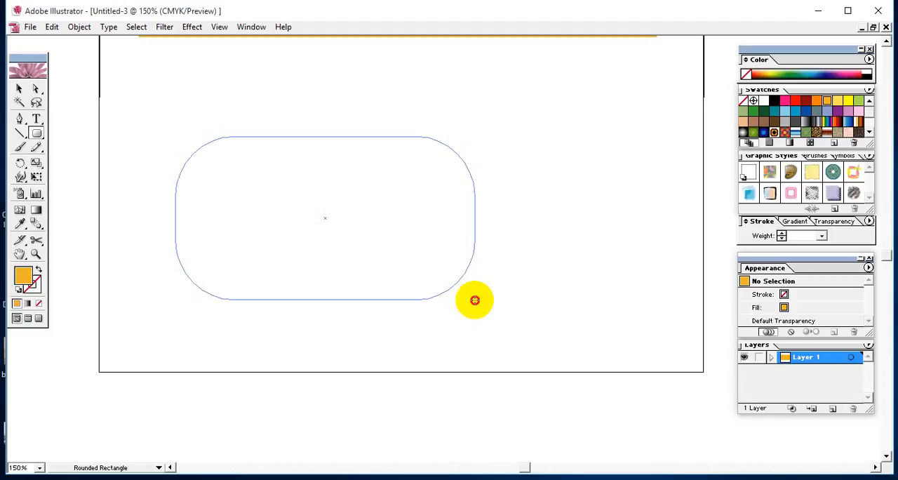
key("Down")
key("Down")
key("Down")
key("Down")
key("Down")
key("Down")
key("Down")
key("Down")
key("Down")
key("Down")
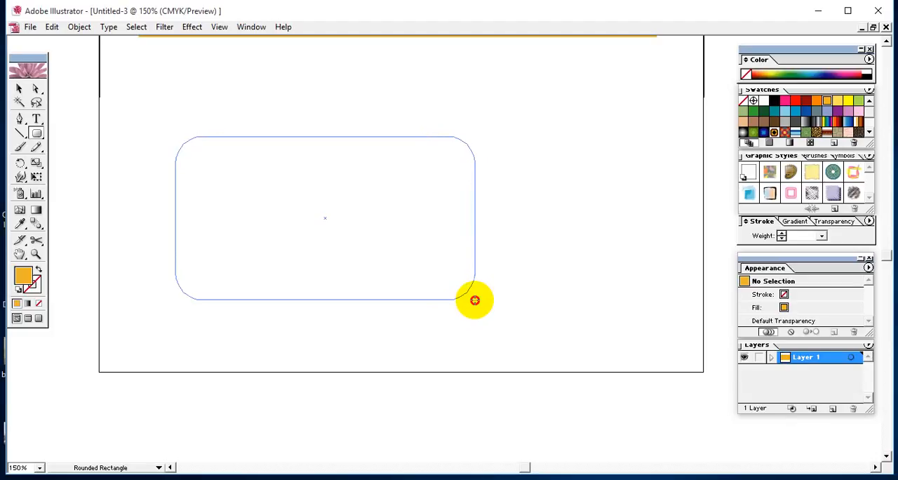
left_click_drag(474, 300, 474, 300)
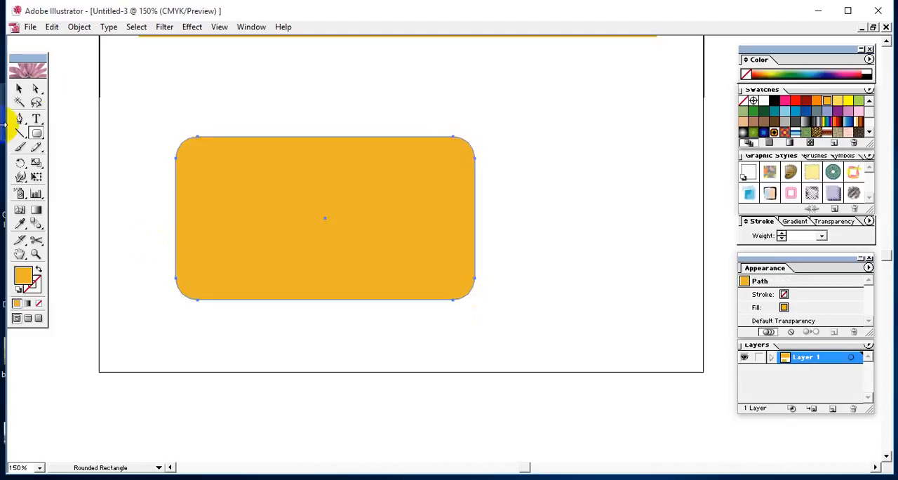
Move the new rounded rectangle up and to the left on the artboard, and deselect it
left_click(19, 88)
left_click(591, 130)
left_click_drag(375, 225, 285, 139)
left_click(560, 193)
Draw a wide orange ellipse resting on the artboard's bottom edge, trying the from-center and perfect-circle constraints while sizing it
key("space")
left_click_drag(430, 256, 373, 163)
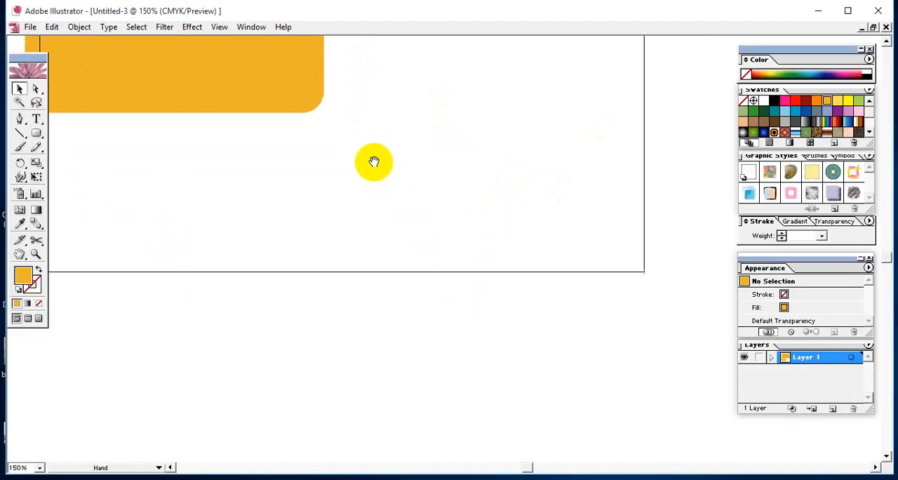
left_click_drag(35, 133, 85, 137)
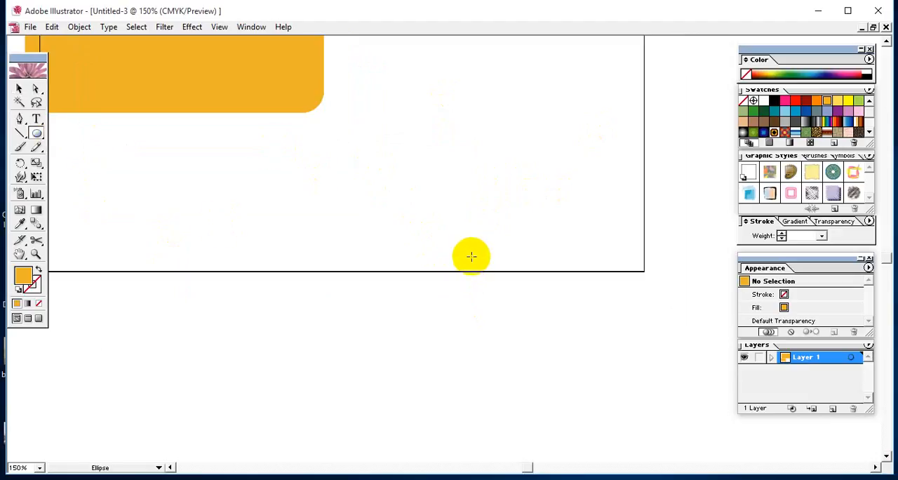
left_click_drag(488, 271, 358, 151)
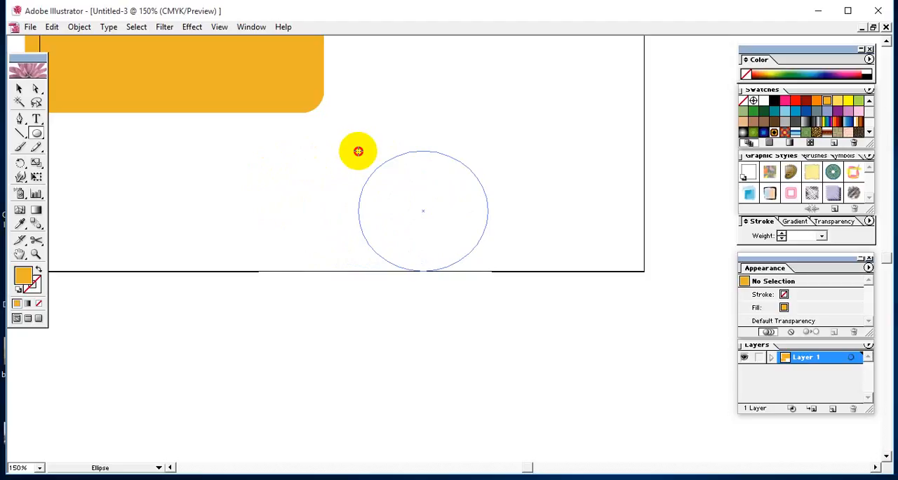
key("alt")
mouse_move(358, 150)
left_mouse_down()
mouse_move(304, 124)
mouse_move(377, 188)
mouse_move(245, 189)
mouse_move(264, 170)
mouse_move(265, 144)
mouse_move(315, 156)
mouse_move(437, 131)
mouse_move(435, 82)
mouse_move(254, 122)
mouse_move(301, 217)
mouse_move(334, 103)
mouse_move(341, 106)
mouse_move(309, 147)
mouse_move(268, 148)
left_mouse_up()
key("alt")
key("shift")
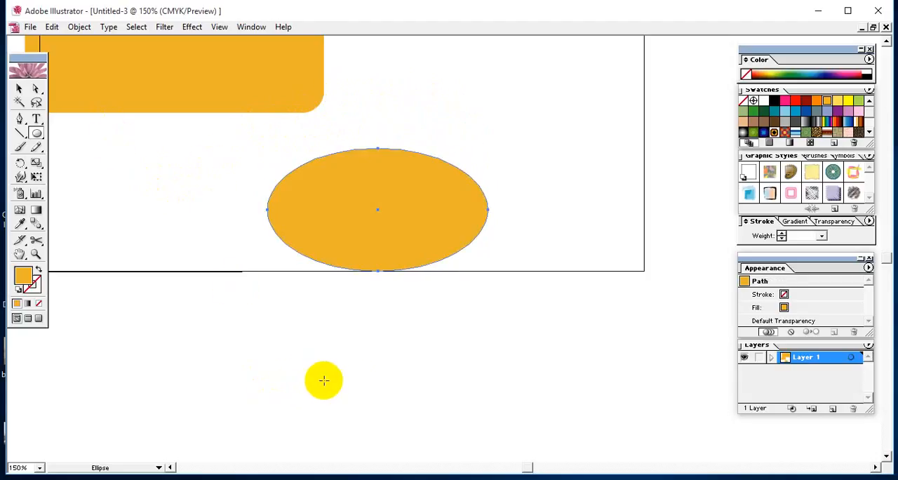
Draw a perfect circle below the artboard, and move it and the ellipse up beside the rounded rectangle
left_click_drag(353, 379, 278, 393)
left_click(20, 91)
left_click_drag(347, 405, 543, 124)
left_click_drag(453, 169, 428, 77)
Start drawing a polygon across the artboard's lower-left corner, adding sides and reducing them to a triangle
key("space")
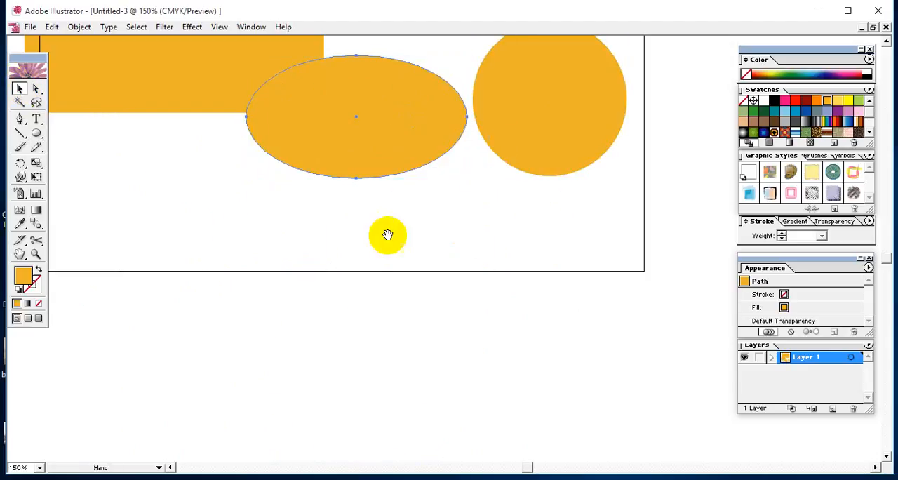
left_click_drag(382, 285, 496, 257)
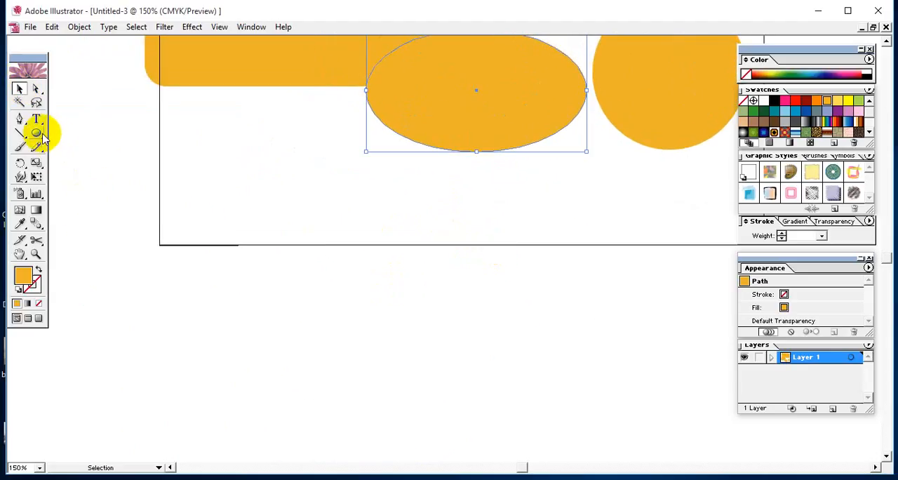
left_click_drag(38, 133, 97, 141)
left_click(97, 138)
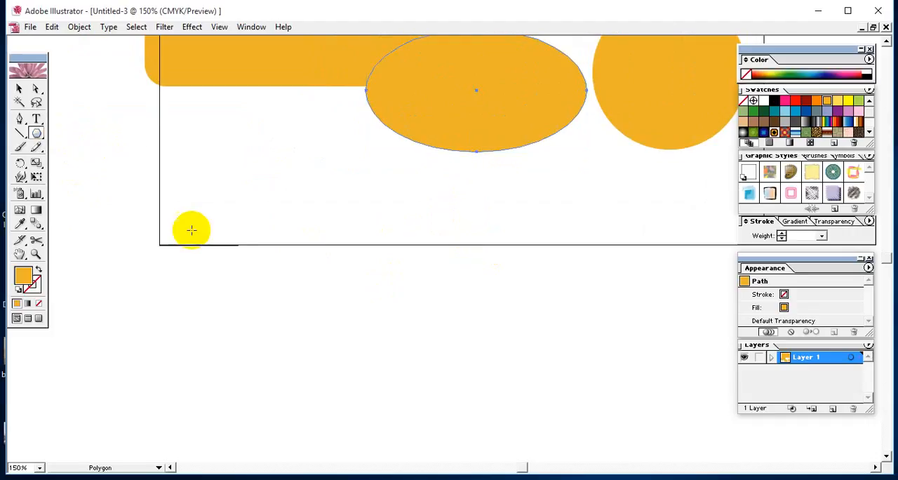
left_click_drag(292, 330, 189, 271)
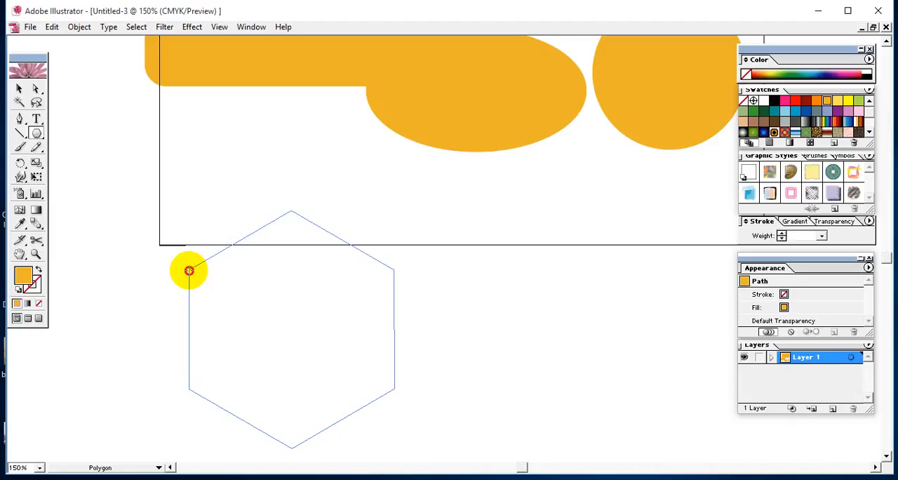
key("Up")
left_click_drag(189, 271, 189, 271)
key("Up")
key("Up")
key("Up")
key("Up")
key("Up")
key("Up")
key("Up")
key("Up")
key("Up")
key("Down")
key("Down")
key("Down")
key("Down")
key("Down")
key("Down")
key("Down")
key("Down")
key("Down")
key("Down")
key("Down")
key("Down")
key("Down")
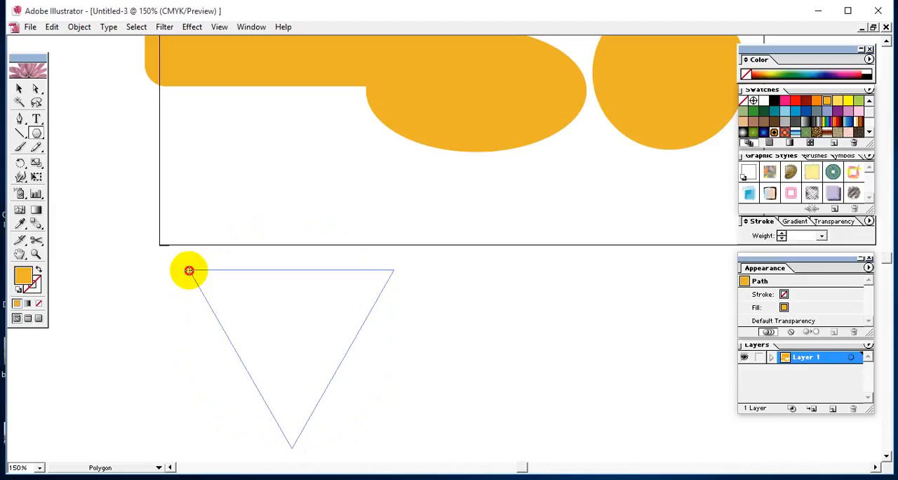
Enlarge and rotate the polygon being drawn, vary its number of sides, and finish it as an eleven-sided shape
key("Up")
key("Up")
key("Up")
key("Up")
key("Up")
key("Up")
key("Up")
key("Up")
left_click_drag(189, 271, 165, 246)
key("Up")
key("Up")
key("Up")
key("Up")
key("Up")
key("Up")
key("Up")
key("Up")
key("Down")
key("Down")
key("Down")
key("Down")
key("Down")
key("Down")
key("Down")
key("Down")
key("Down")
key("Down")
key("Down")
key("Down")
key("Down")
key("Down")
key("Down")
key("Down")
key("Down")
key("Up")
key("Up")
key("Up")
key("Up")
key("Up")
key("Up")
key("Up")
key("Up")
key("Up")
key("Up")
key("Up")
key("Up")
key("Up")
key("Up")
key("Up")
key("Up")
key("Up")
key("Down")
key("Down")
key("Down")
key("Down")
key("Down")
key("Down")
key("Down")
key("Down")
key("Down")
Move the eleven-sided polygon up and to the left, over the artboard's lower-left corner
left_click(19, 88)
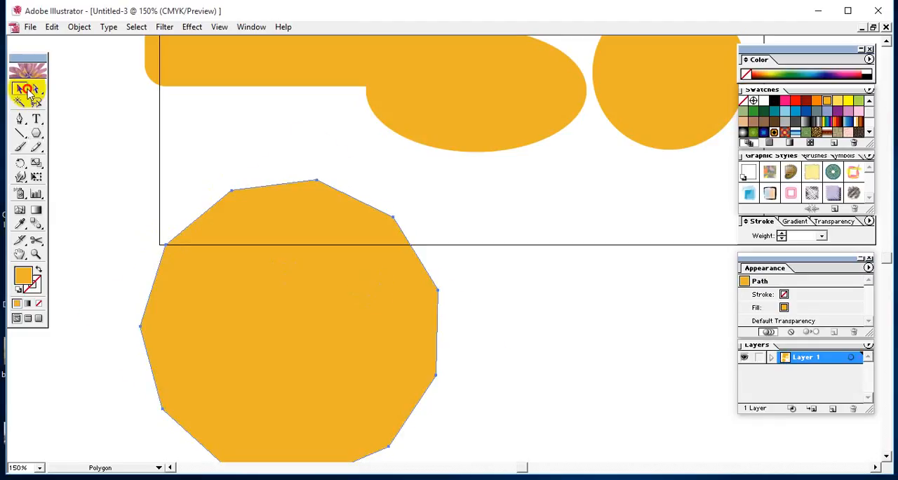
left_click_drag(242, 250, 169, 154)
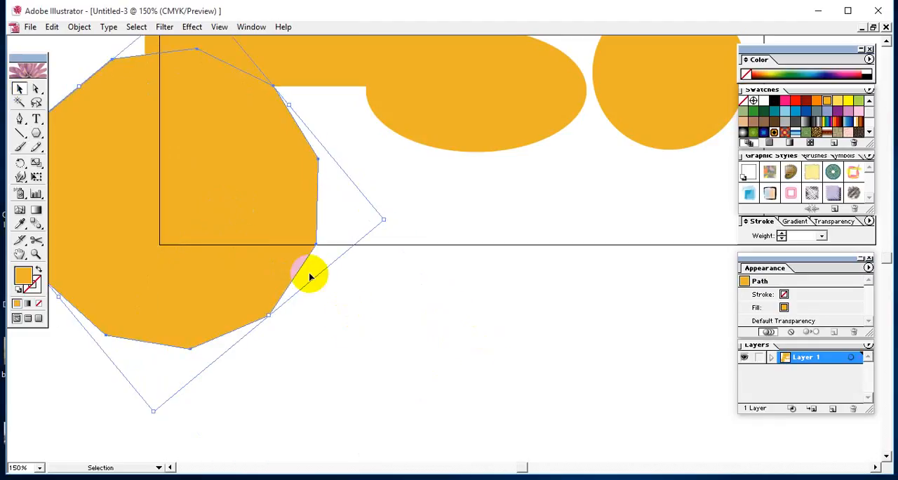
left_click_drag(240, 243, 181, 171)
Draw an upright hexagon across the artboard's bottom edge, reducing the polygon's sides to six
left_click(35, 133)
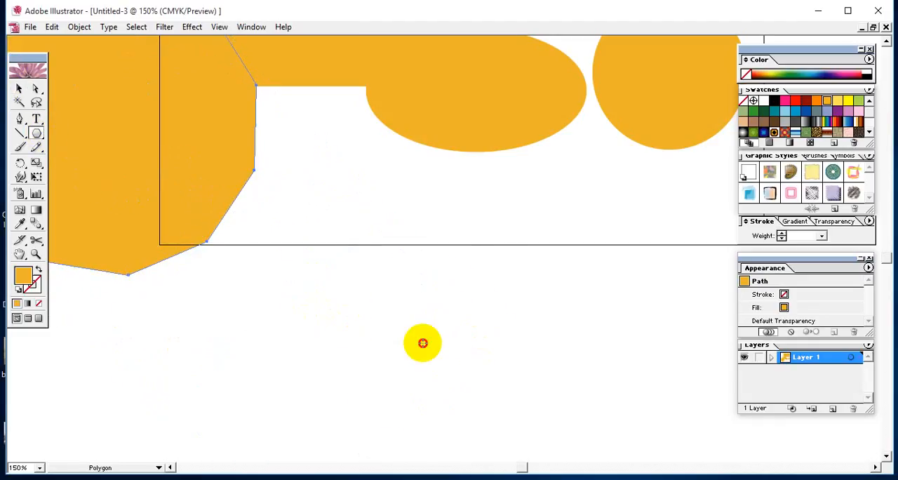
left_click_drag(423, 341, 304, 274)
key("Down")
key("Down")
key("Down")
key("Down")
key("Down")
key("Down")
Move the hexagon to the left below the artboard's corner, fill it with the teal swatch, and deselect it
left_click(21, 90)
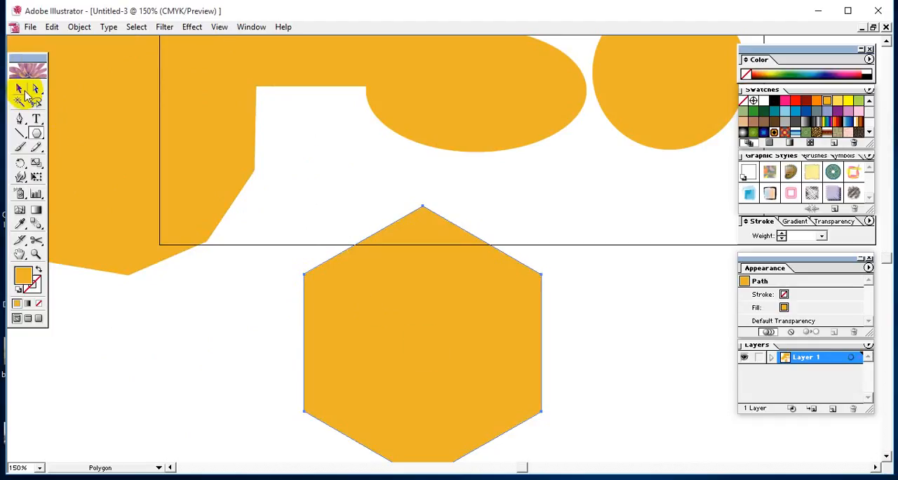
left_click_drag(374, 295, 67, 330)
left_click(773, 113)
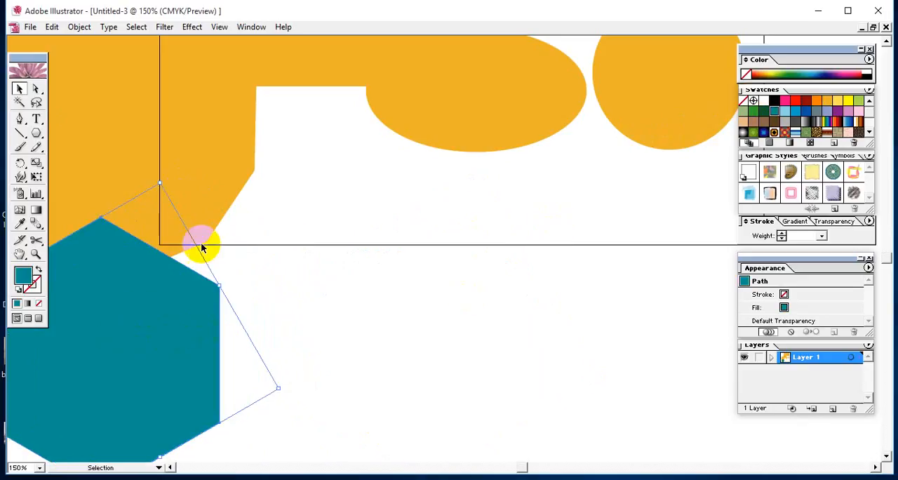
left_click(294, 243)
Draw a slightly tilted five-pointed teal star across the artboard's bottom edge, to the right of the hexagon
left_click_drag(36, 133, 114, 141)
left_click_drag(485, 349, 372, 303)
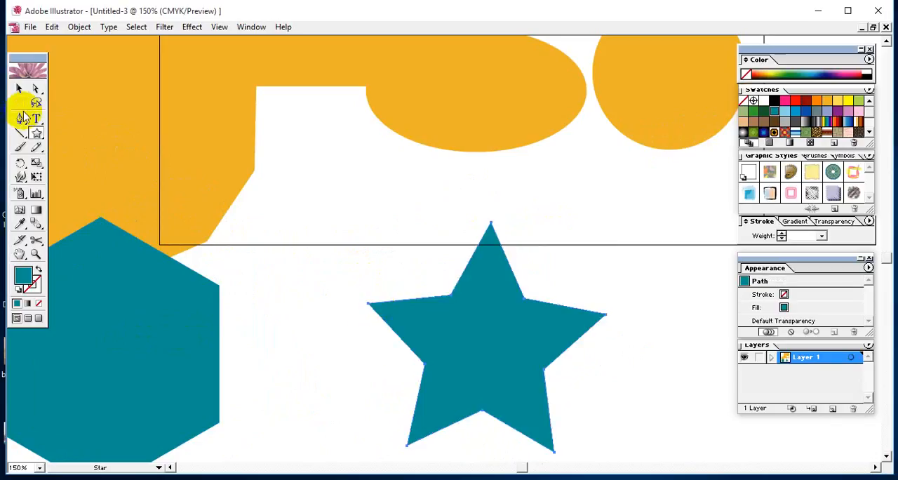
Move the five-pointed star up and to the left, beside the teal hexagon
left_click(19, 89)
left_click_drag(433, 320, 247, 220)
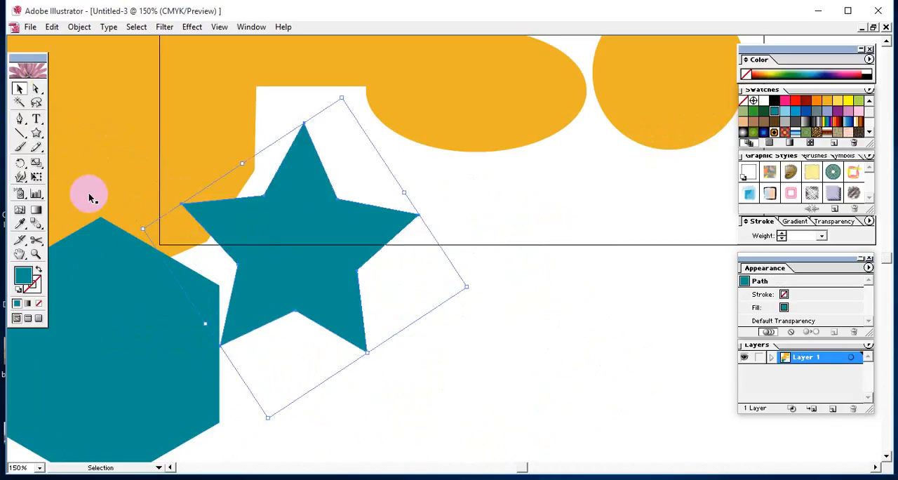
Draw a trial six-pointed star to the right of the five-pointed star, varying its number of points, and delete it
left_click(36, 133)
left_click_drag(575, 339, 454, 226)
key("Up")
key("Up")
key("Up")
key("Up")
key("Up")
key("Up")
key("Up")
key("Up")
key("Up")
key("Up")
key("Up")
key("Up")
key("Up")
key("Up")
key("Up")
key("Up")
key("Up")
key("Up")
key("Up")
key("Up")
key("Up")
key("Up")
key("Up")
key("Up")
key("Up")
key("Up")
key("Up")
key("Up")
key("Up")
key("Up")
key("Up")
key("Up")
key("Up")
key("Up")
key("Up")
key("Up")
key("Up")
key("Down")
key("Down")
key("Down")
key("Down")
key("Down")
key("Down")
key("Down")
key("Down")
key("Down")
key("Down")
key("Down")
key("Down")
key("Down")
key("Down")
key("Down")
key("Down")
key("Down")
key("Down")
key("Down")
key("Down")
key("Down")
key("Down")
key("Down")
key("Down")
key("Down")
key("Down")
key("Down")
key("Down")
key("Down")
key("Down")
key("Down")
key("Down")
key("Down")
key("Down")
key("Down")
key("Down")
key("Down")
key("Down")
key("Down")
key("Down")
key("Down")
key("Down")
key("Down")
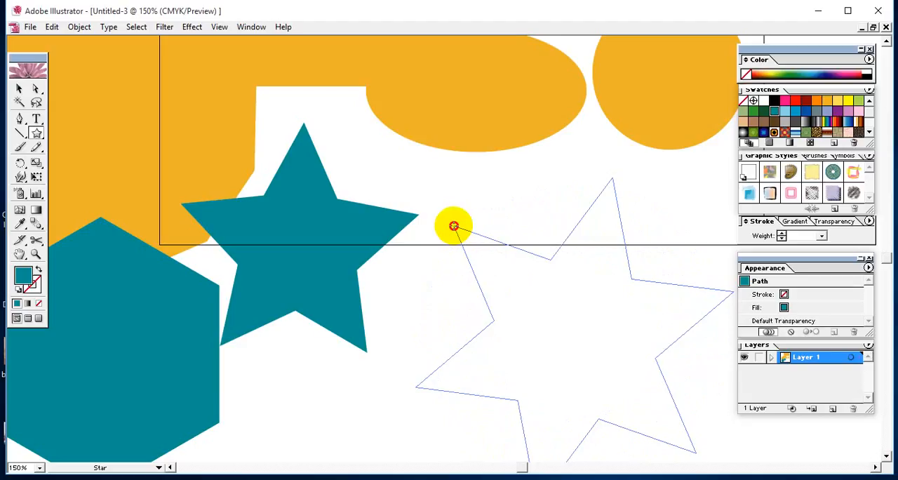
left_click_drag(453, 226, 452, 225)
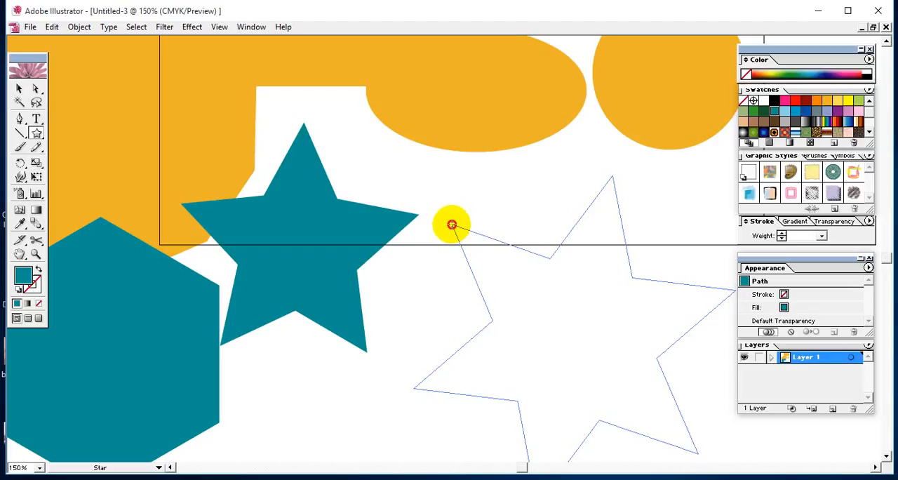
left_click_drag(452, 225, 465, 401)
key("space")
left_click_drag(546, 405, 371, 76)
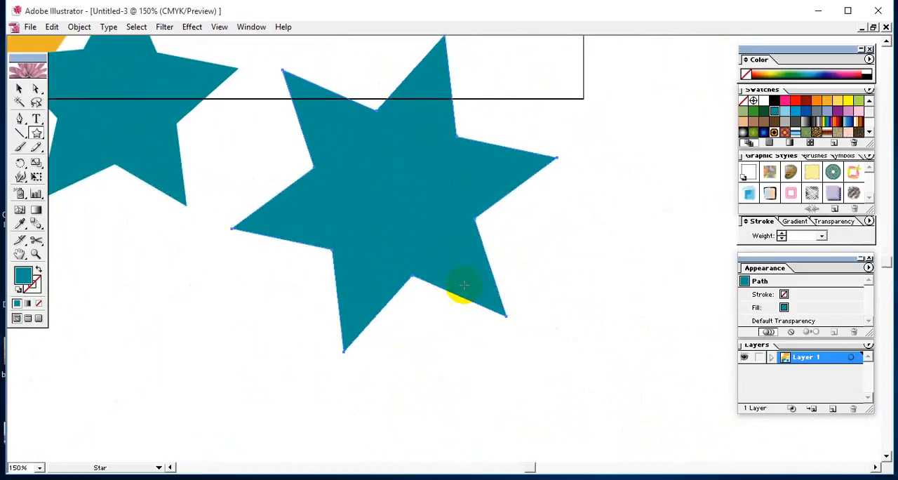
left_click(19, 89)
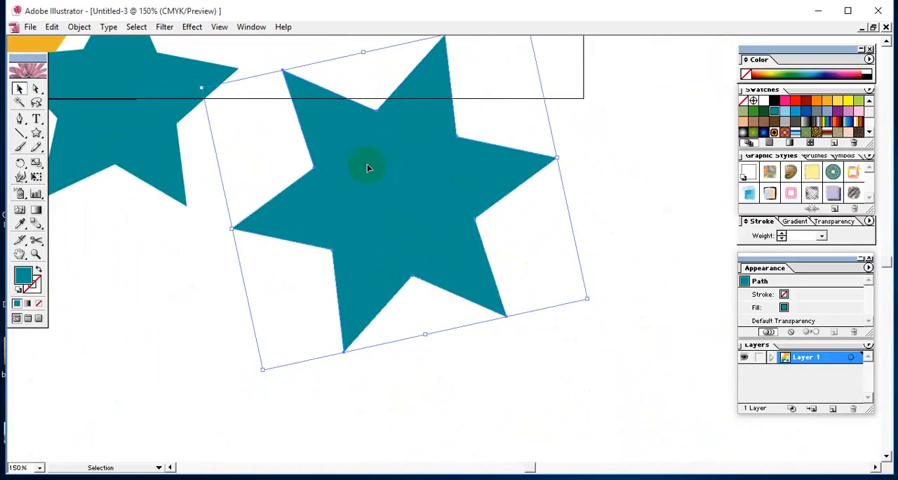
key("Delete")
Draw a six-pointed teal star with shallow points below the artboard, to the right of the five-pointed star
left_click(36, 133)
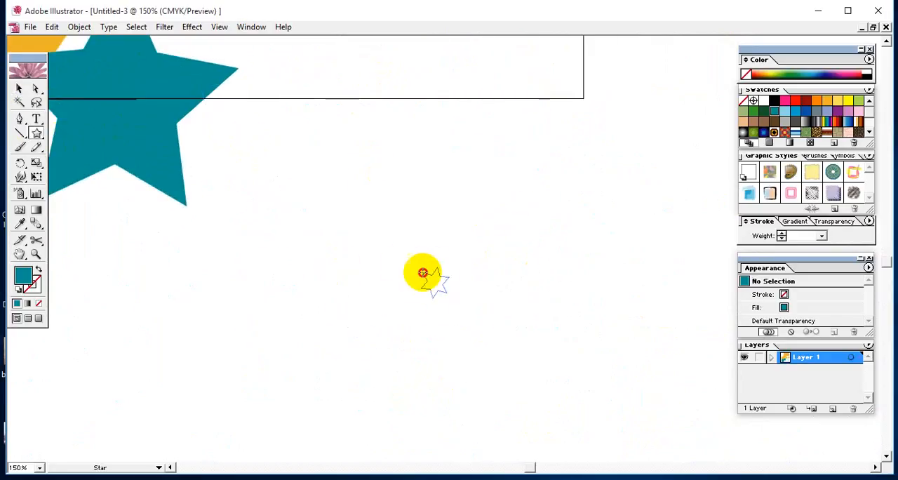
left_click_drag(423, 272, 288, 175)
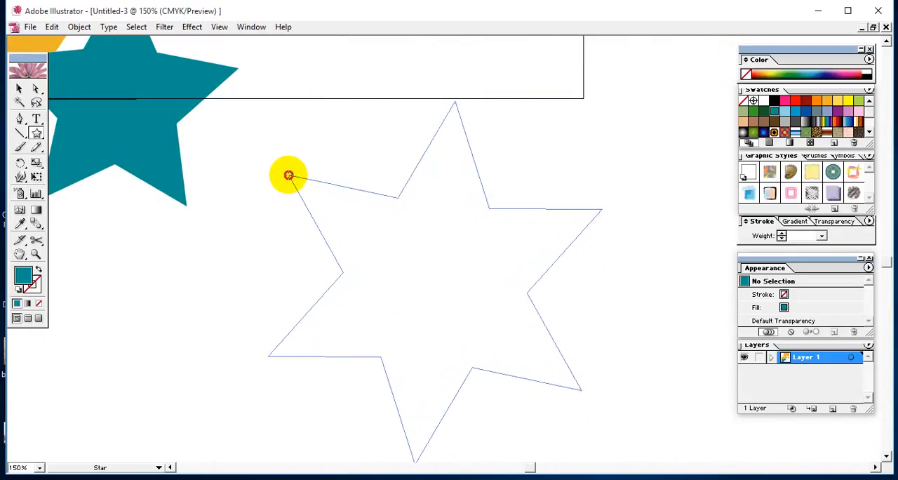
key("Up")
key("Up")
key("Up")
key("Up")
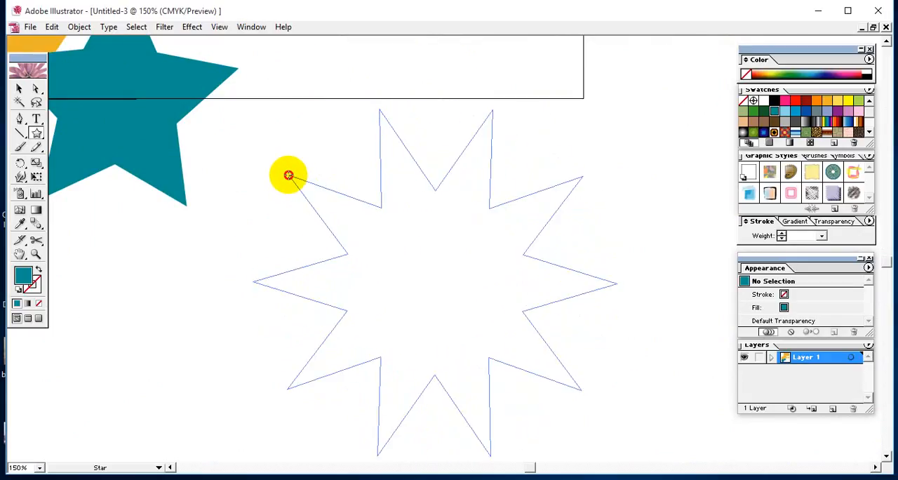
key("Down")
key("Down")
key("Down")
key("Down")
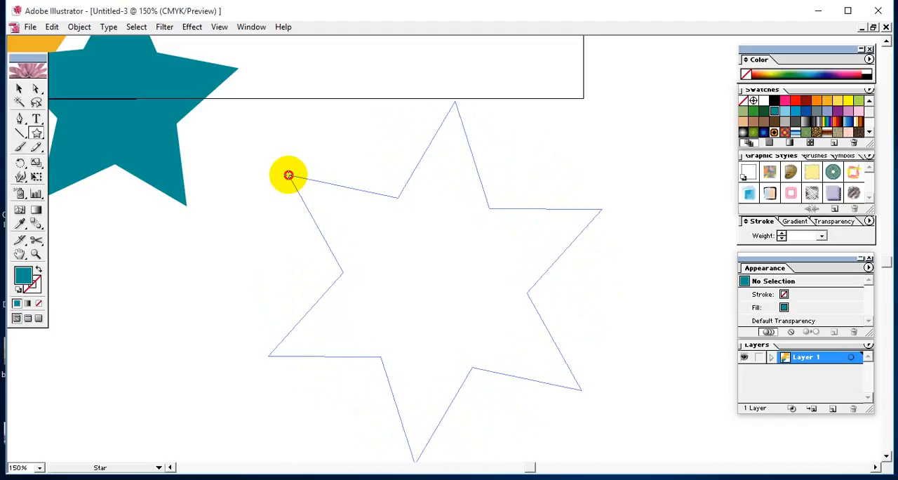
left_click_drag(288, 175, 320, 210)
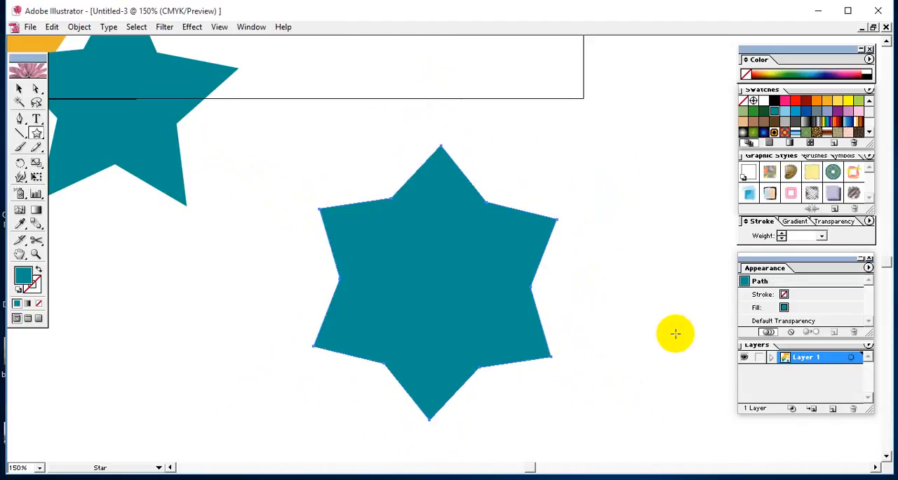
Move the six-pointed star up across the artboard's bottom edge and shift the orange polygon off to the left of the artboard
left_click(18, 87)
left_click_drag(407, 232, 395, 161)
key("space")
left_click_drag(459, 227, 541, 298)
key("space")
left_click_drag(466, 294, 605, 324)
mouse_move(213, 166)
left_mouse_down()
mouse_move(409, 317)
mouse_move(423, 243)
mouse_move(422, 160)
mouse_move(218, 158)
left_mouse_up()
key("space")
left_click_drag(377, 184, 287, 338)
left_click_drag(415, 280, 475, 273)
Draw a horizontal line segment in the empty area below the two stars and give it a black stroke
left_click_drag(502, 365, 409, 153)
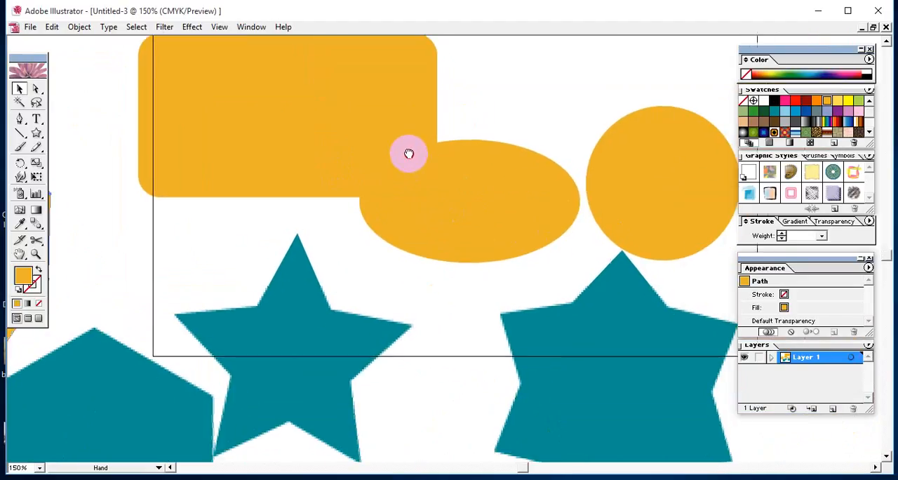
left_click_drag(527, 301, 420, 148)
mouse_move(537, 277)
left_mouse_down()
mouse_move(459, 190)
mouse_move(457, 166)
left_mouse_up()
left_click_drag(359, 176, 521, 147)
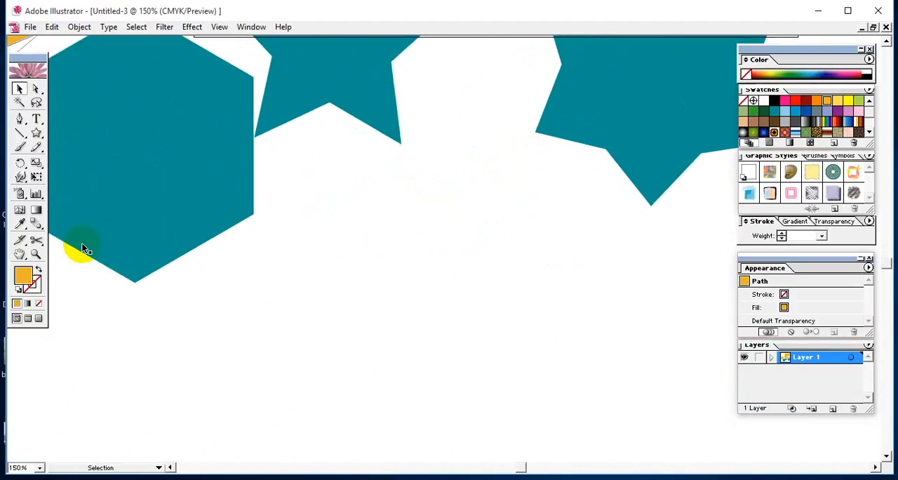
mouse_move(19, 133)
left_mouse_down()
mouse_move(49, 135)
mouse_move(33, 138)
left_mouse_up()
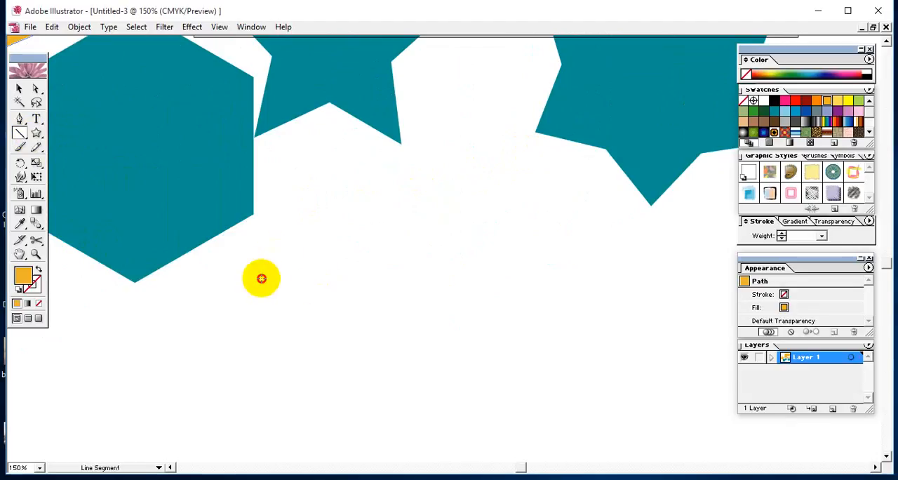
left_click(261, 279)
left_click(513, 245)
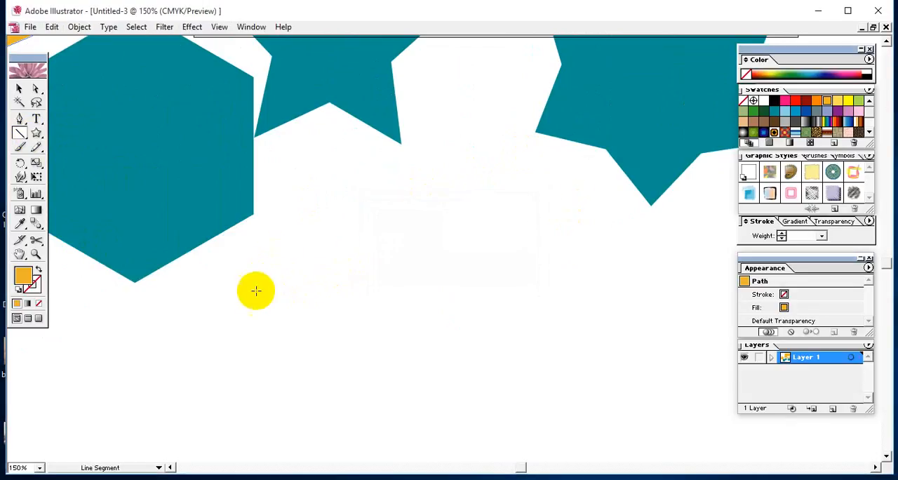
left_click_drag(255, 290, 569, 106)
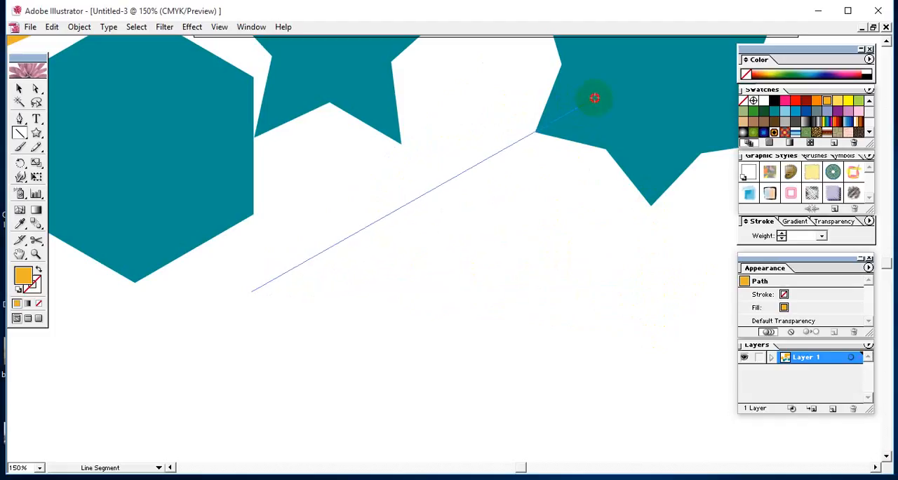
left_click_drag(595, 98, 580, 273)
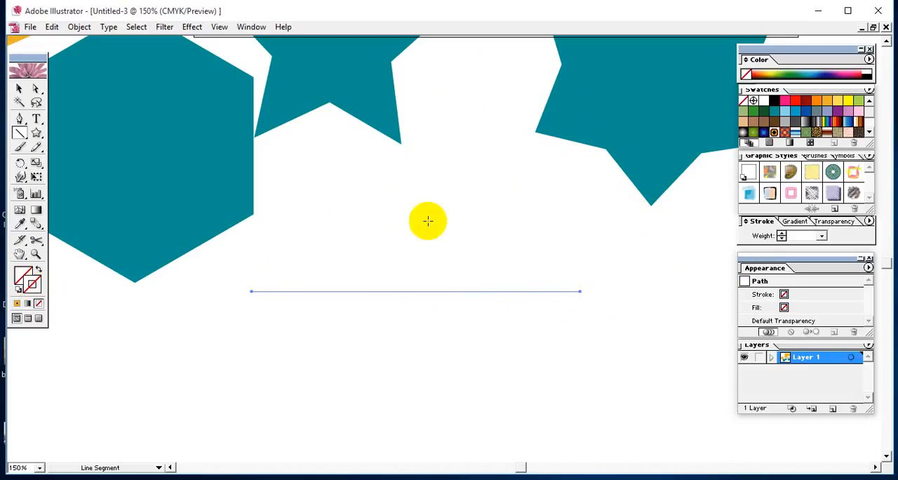
left_click(774, 101)
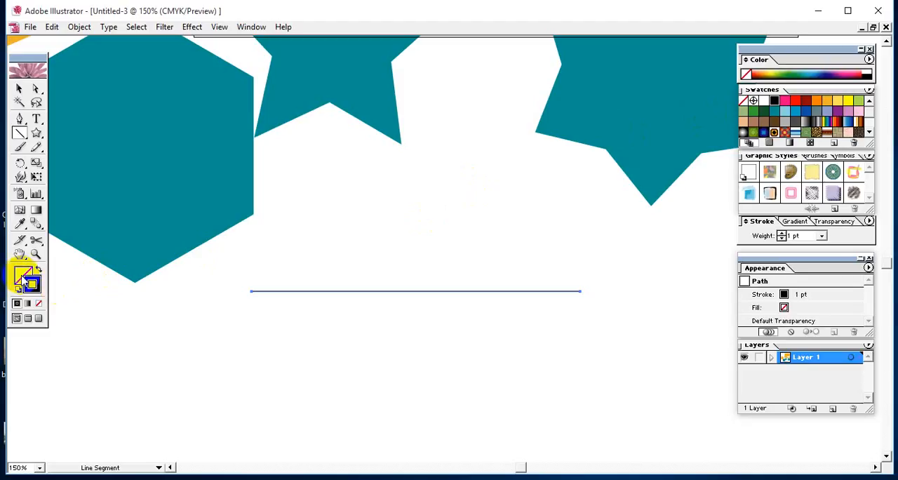
Draw an arc rising from below the horizontal line's left end to the lower part of the six-pointed star
left_click_drag(20, 135, 62, 140)
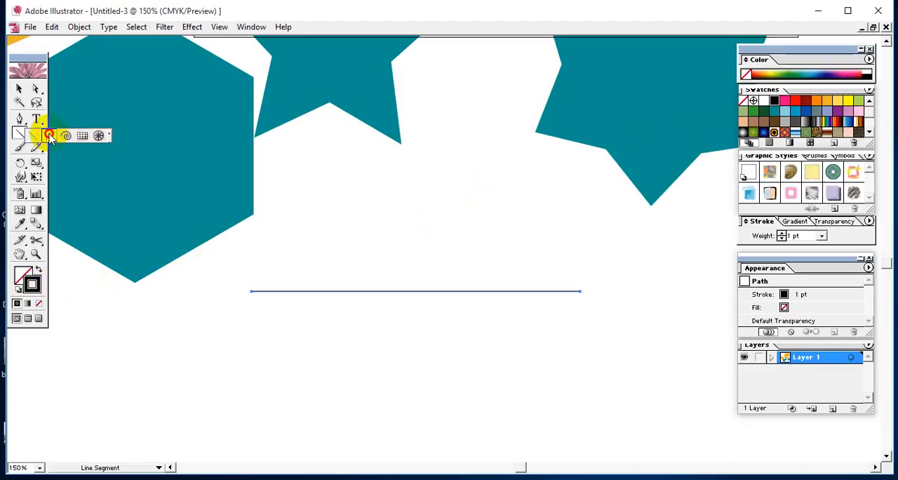
left_click(49, 136)
left_click_drag(236, 345, 601, 156)
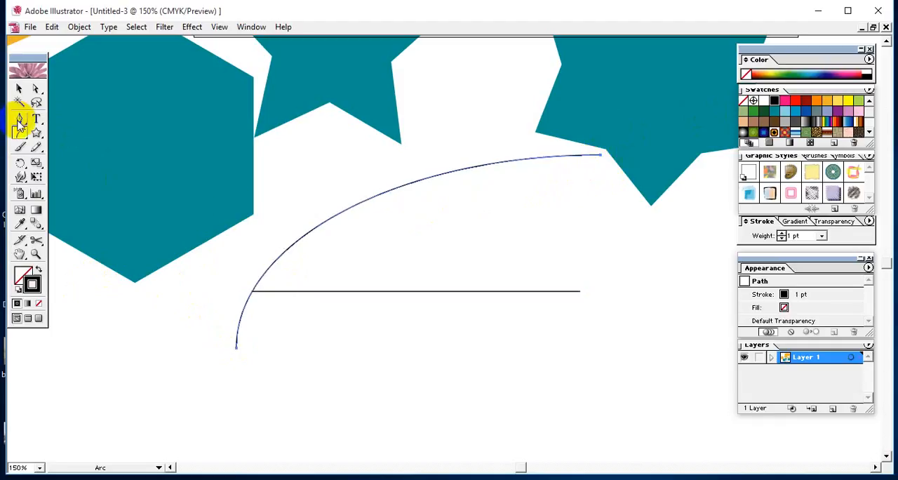
Draw a large spiral crossing the horizontal line, with a wide outer sweep and a tightly curled centre
left_click_drag(20, 133, 67, 139)
key("space")
left_click_drag(602, 364, 435, 231)
left_click_drag(541, 243, 353, 272)
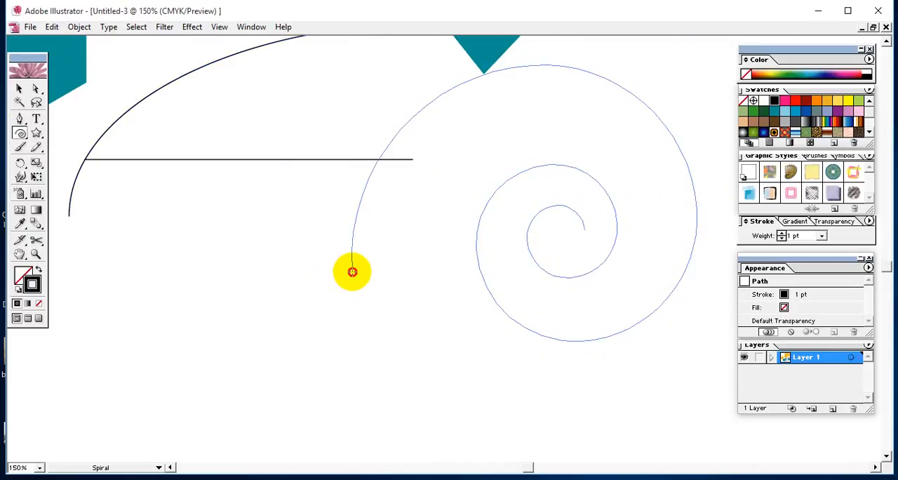
left_click_drag(352, 271, 258, 358)
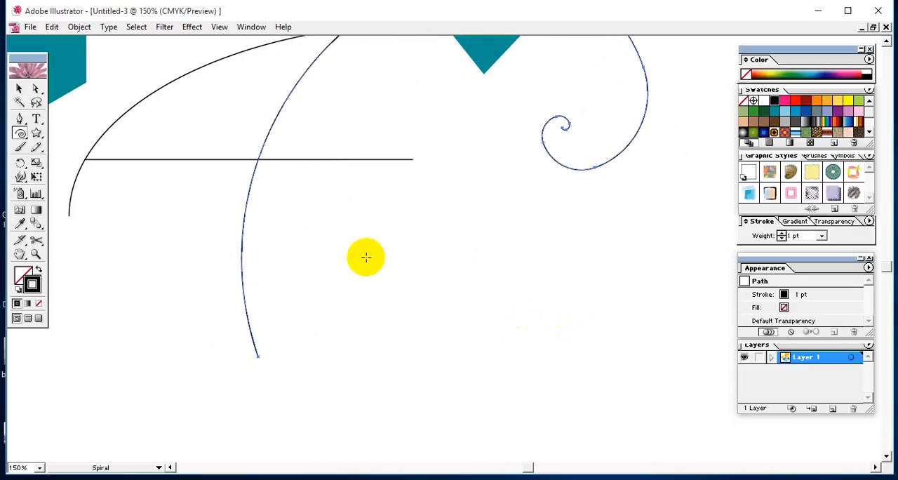
Draw a wide rectangular grid with six rows and six columns in the empty area below the spiral
left_click_drag(20, 133, 83, 142)
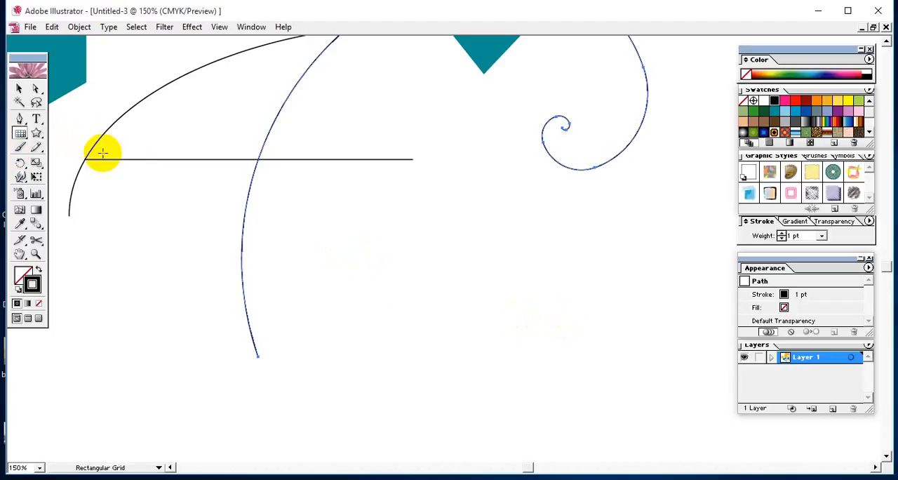
left_click_drag(623, 307, 386, 268)
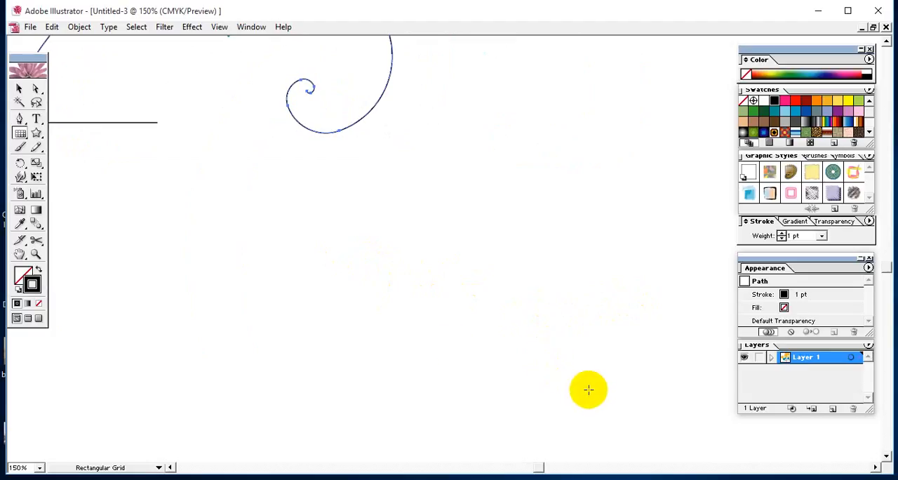
left_click_drag(589, 388, 131, 165)
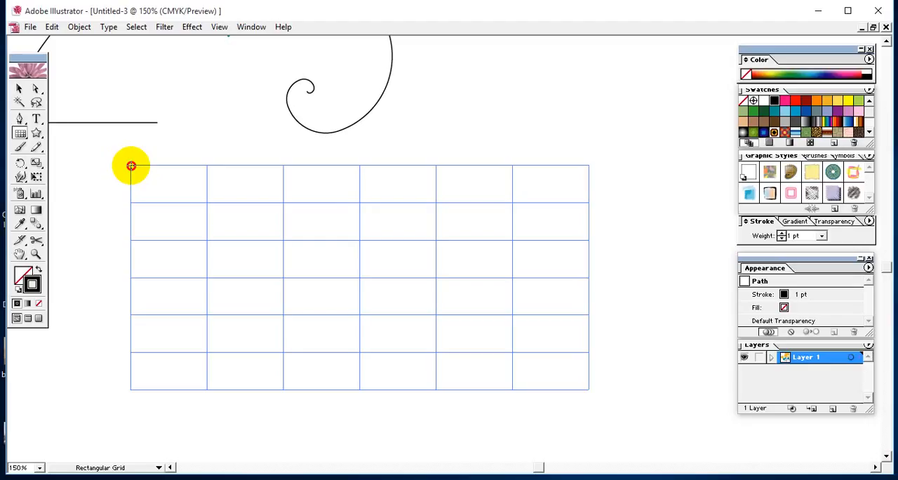
left_click_drag(131, 165, 110, 155)
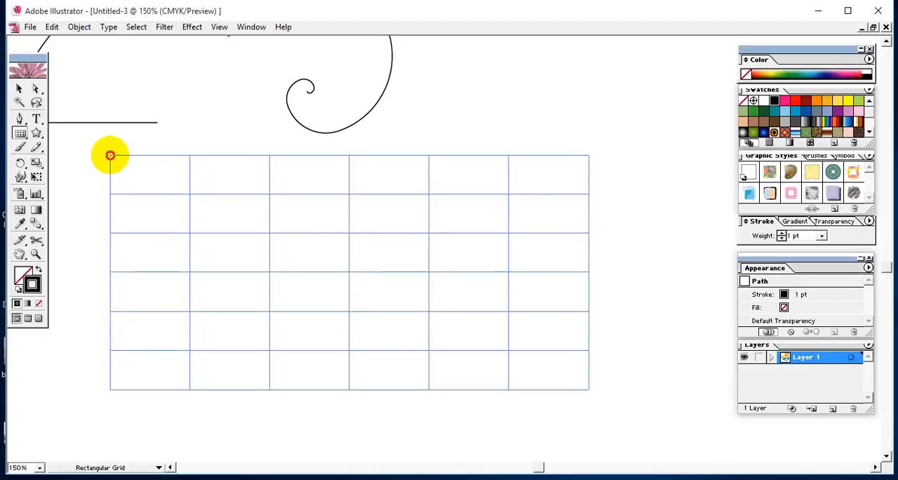
left_click_drag(110, 155, 111, 155)
Vary the number of rows in the grid being drawn and bring it to five rows
key("Up")
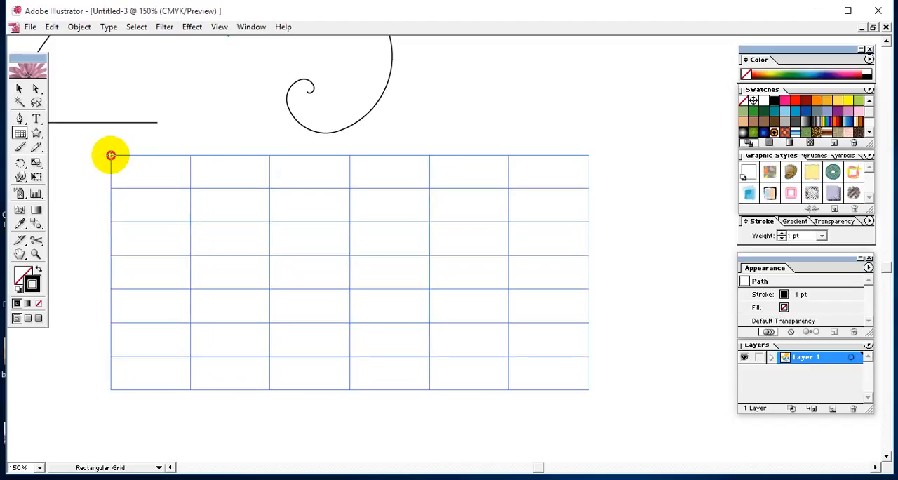
left_click_drag(111, 155, 113, 155)
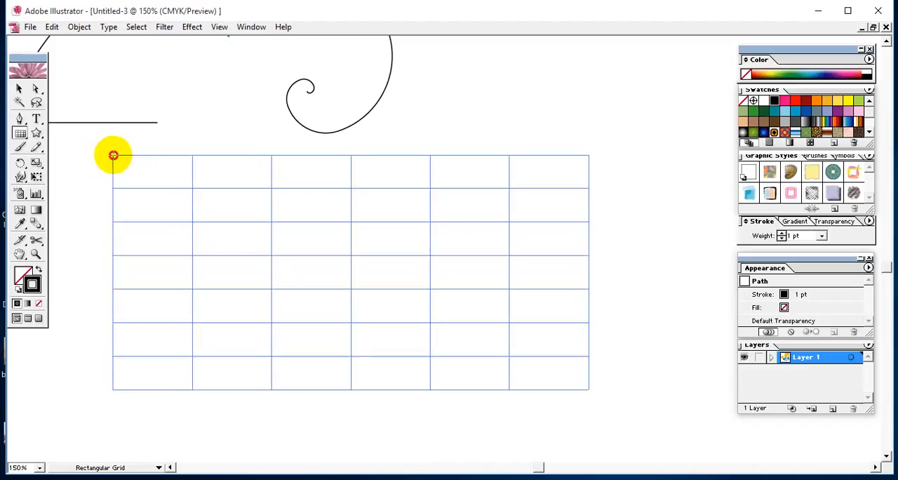
key("Up")
key("Up")
key("Up")
key("Up")
key("Up")
key("Up")
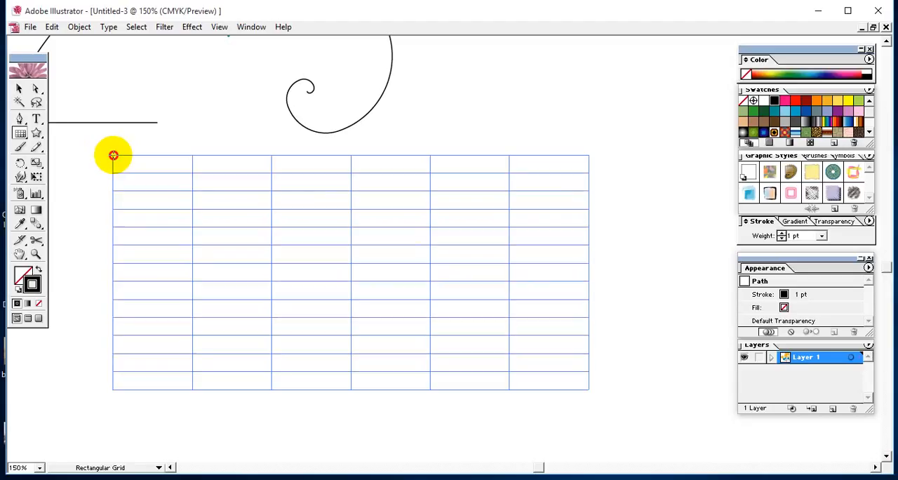
key("Up")
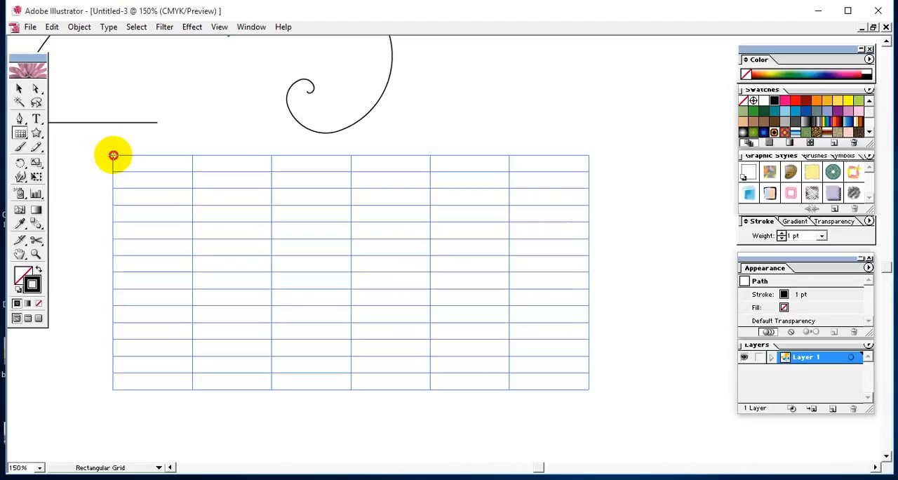
key("Down")
key("Down")
key("Down")
key("Down")
key("Down")
key("Down")
key("Down")
key("Down")
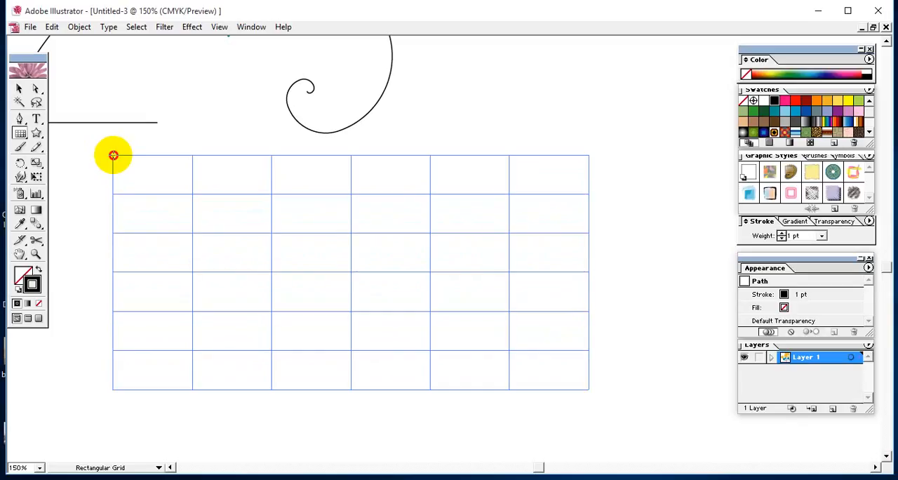
key("Down")
key("Down")
key("Down")
key("Down")
key("Down")
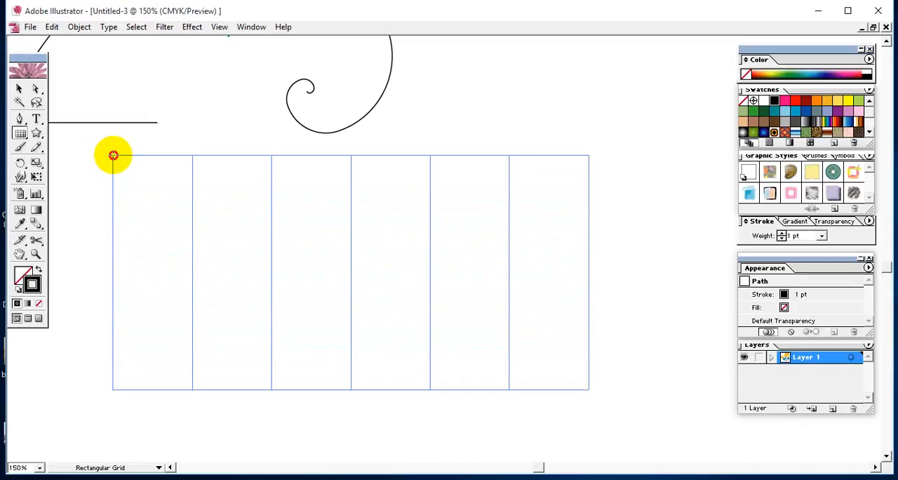
key("Up")
key("Up")
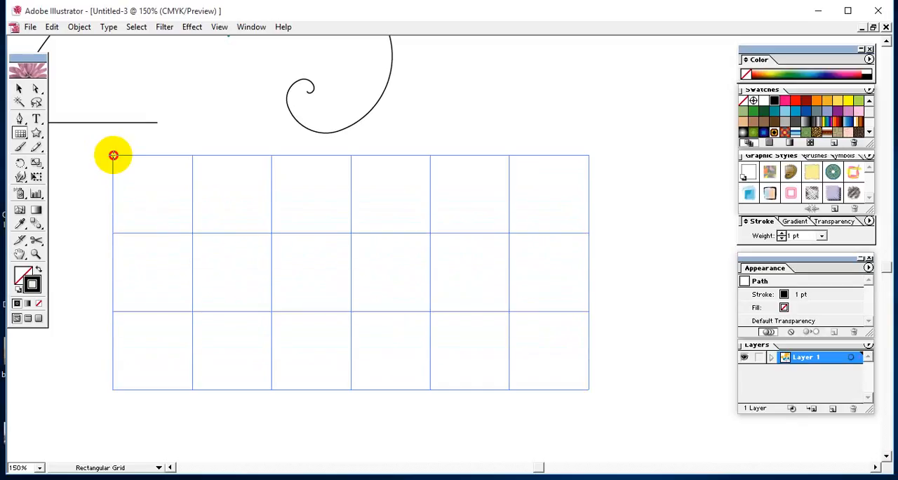
key("Up")
key("Up")
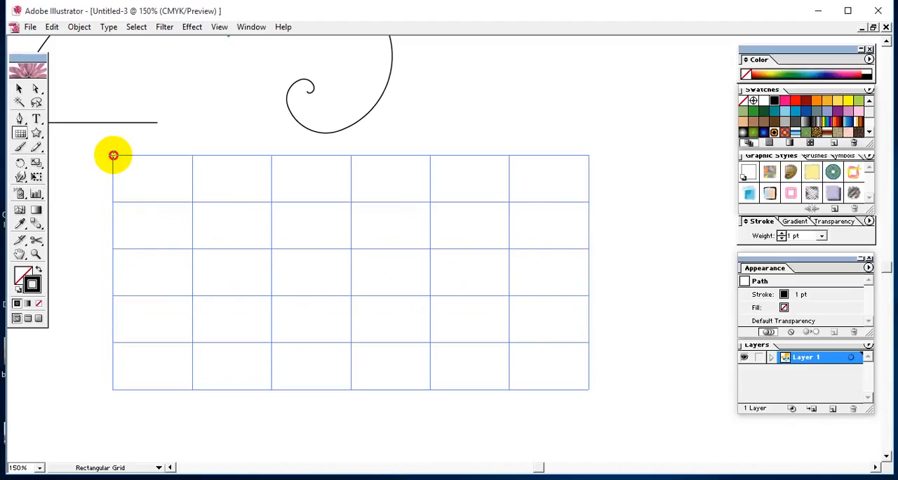
Vary the number of columns in the rectangular grid being drawn, raising it to twelve and lowering it again
key("Right")
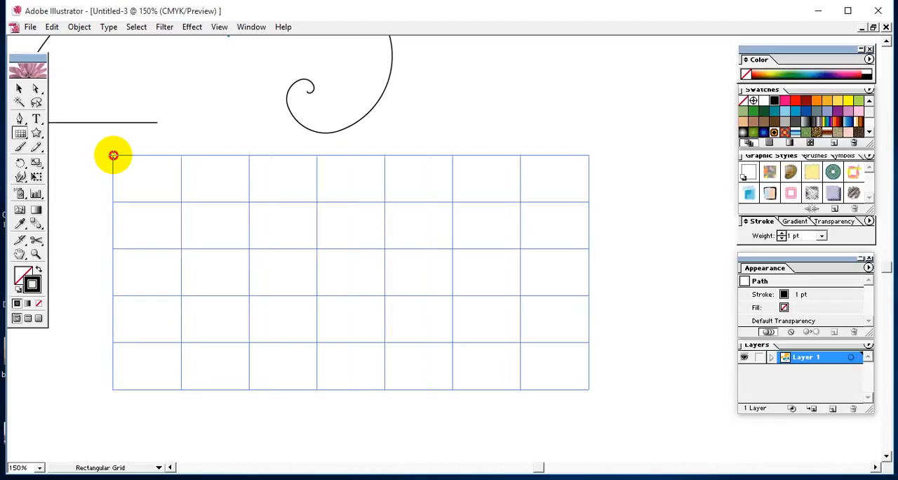
key("Right")
key("Right")
key("Right")
key("Right")
key("Right")
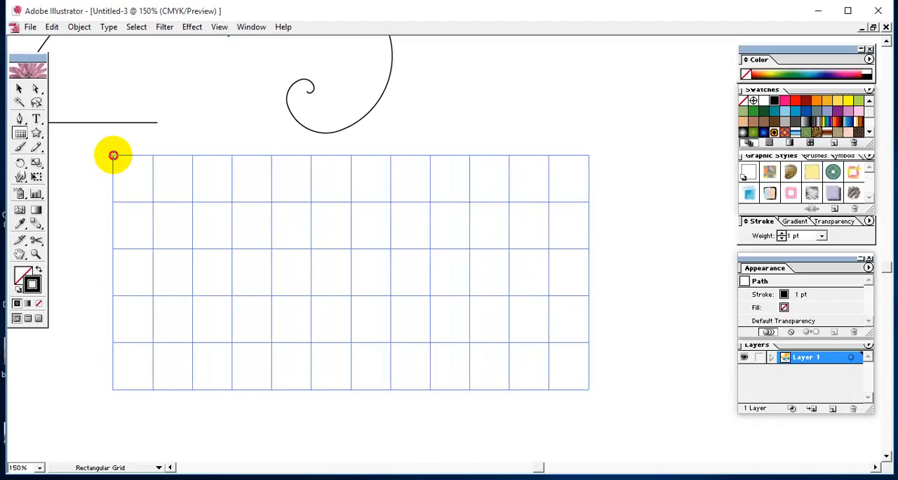
key("Left")
key("Left")
key("Left")
key("Left")
key("Left")
key("Left")
key("Left")
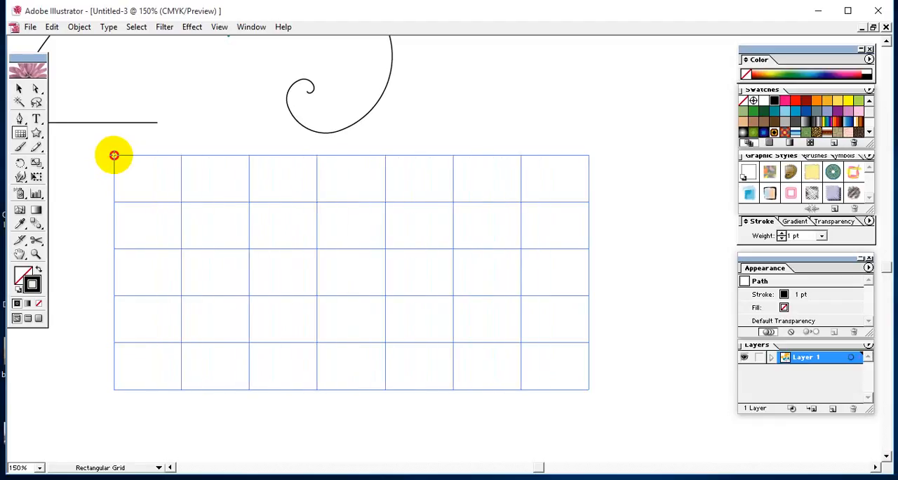
key("Left")
key("Left")
key("Left")
Set the rectangular grid being drawn to three rows and six columns and finish drawing it
key("Down")
key("Down")
key("Right")
key("Right")
key("Right")
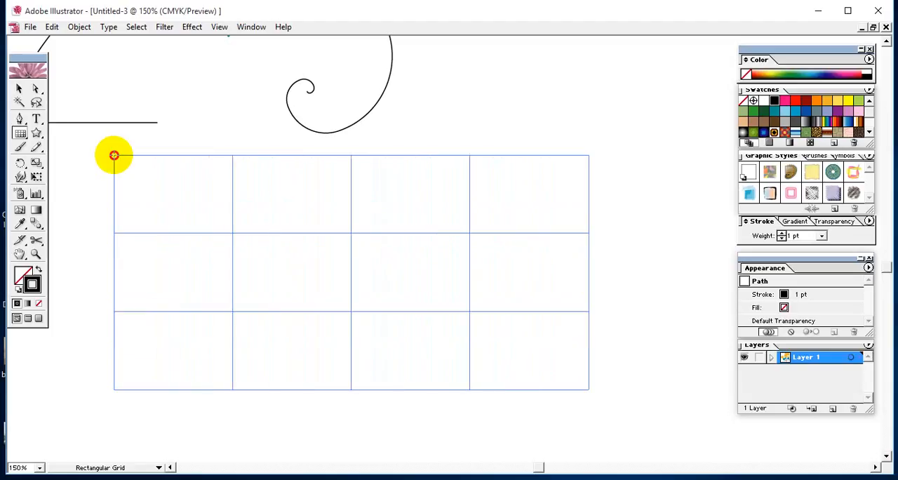
key("Right")
key("Right")
left_click_drag(114, 155, 106, 156)
Draw a wide elliptical polar grid with five radial dividers in the empty area below the rectangular grid
left_click_drag(395, 383, 447, 66)
left_click_drag(20, 138, 99, 140)
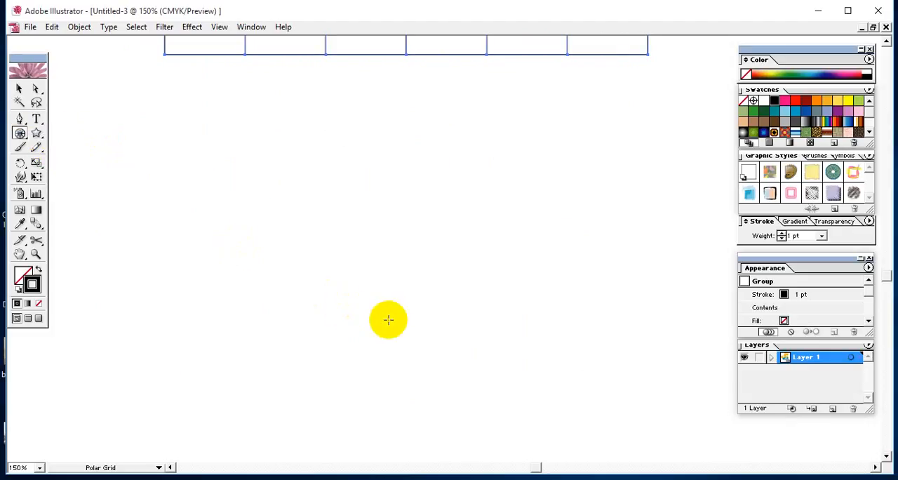
mouse_move(386, 316)
left_mouse_down()
mouse_move(179, 178)
mouse_move(174, 155)
mouse_move(238, 248)
mouse_move(104, 81)
mouse_move(106, 110)
mouse_move(118, 82)
left_mouse_up()
Vary the number of concentric rings in the polar grid being drawn and bring it to three rings
key("Up")
key("Up")
key("Up")
key("Up")
key("Up")
key("Up")
key("Up")
key("Up")
key("Down")
key("Down")
key("Down")
key("Down")
key("Down")
key("Down")
key("Down")
key("Down")
key("Down")
key("Down")
key("Down")
key("Down")
key("Down")
key("Up")
key("Up")
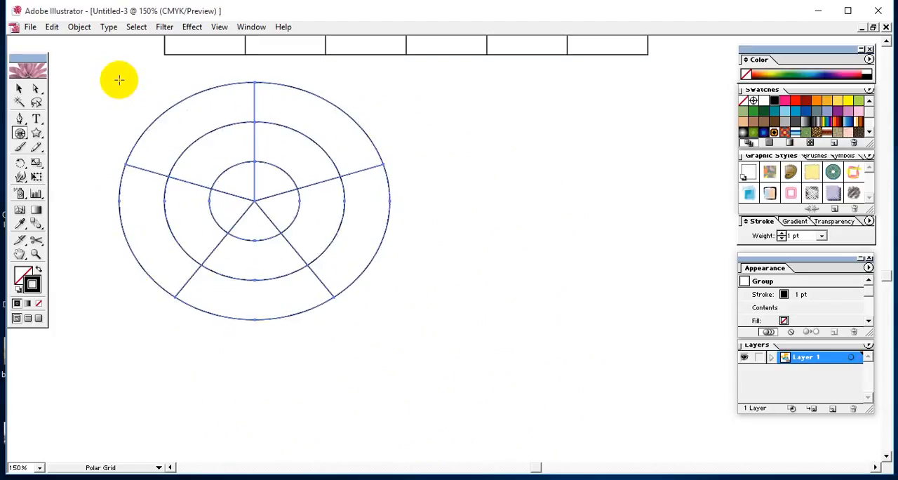
Move the polar grid right and slightly down so it sits below the middle of the rectangular grid, and deselect it
left_click(19, 88)
left_click(468, 175)
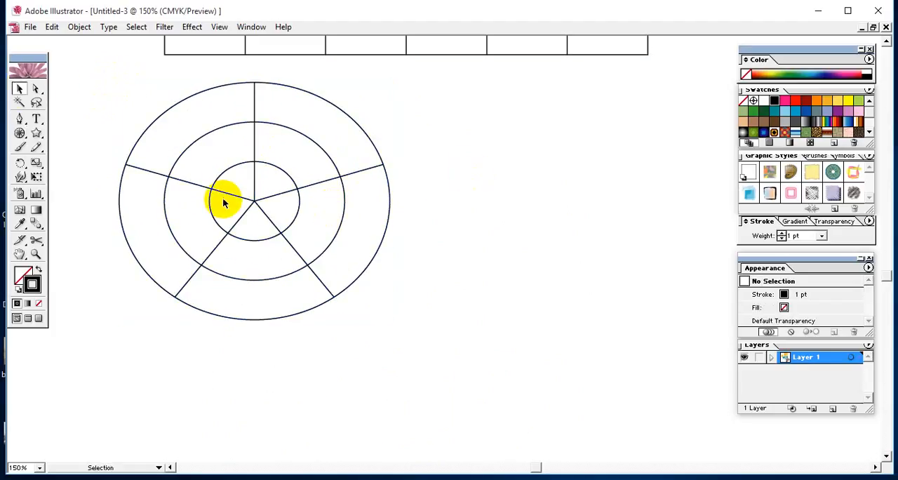
left_click_drag(254, 202, 386, 232)
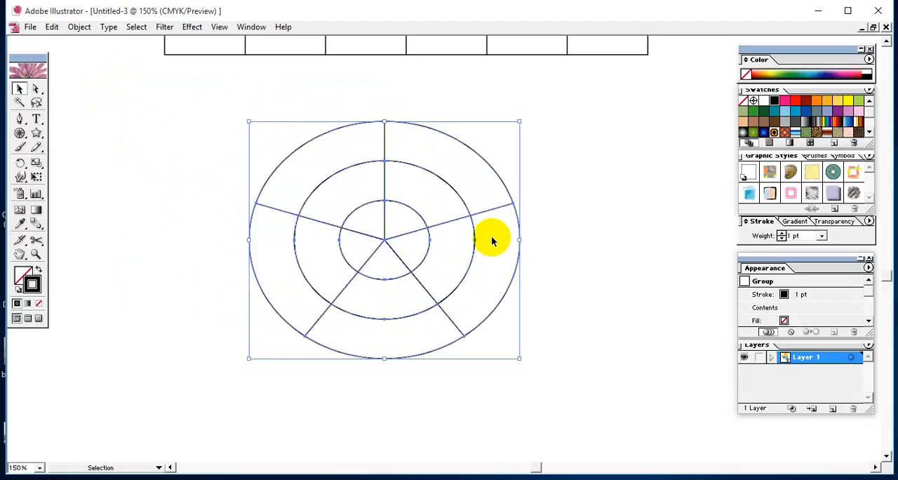
left_click(629, 247)
Look over the basic shapes drawn earlier, including the polygon, stars, ellipse, circle and both rectangles
left_click_drag(538, 166, 576, 309)
left_click_drag(511, 201, 540, 350)
left_click_drag(433, 136, 451, 303)
left_click_drag(378, 109, 544, 288)
left_click_drag(363, 89, 453, 260)
left_click_drag(339, 133, 541, 131)
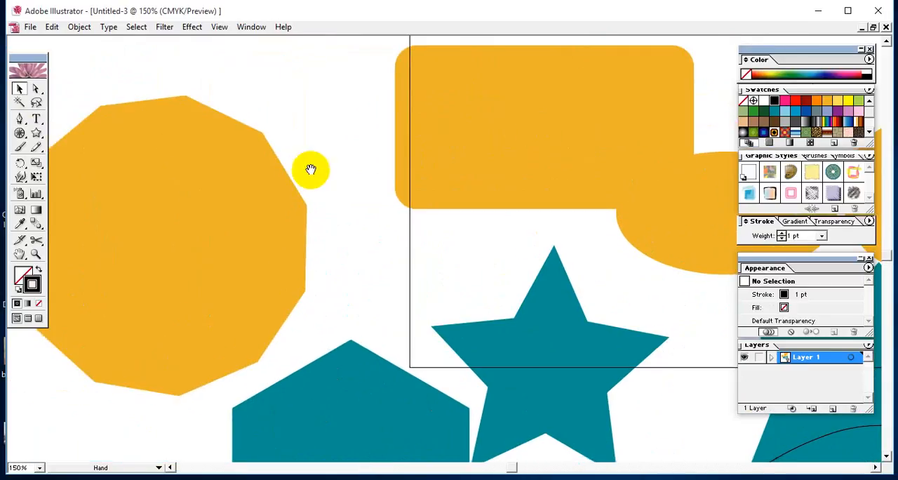
left_click_drag(311, 169, 294, 163)
left_click_drag(486, 184, 172, 209)
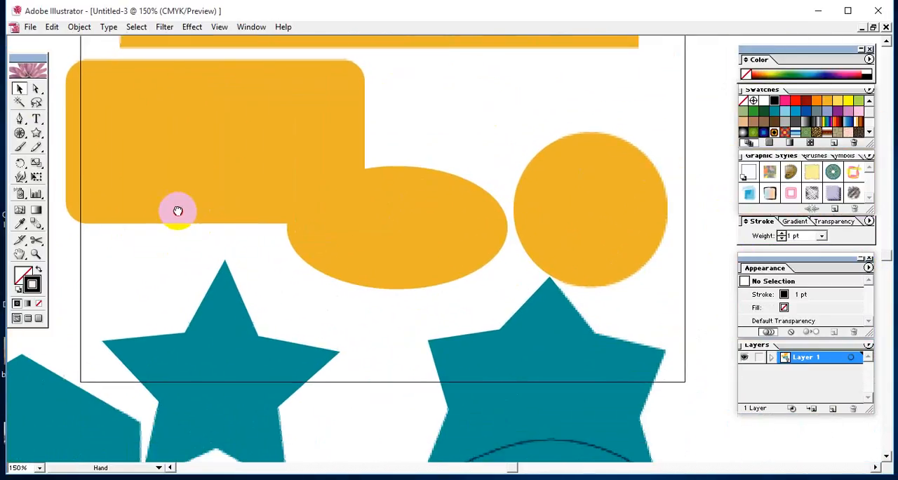
left_click_drag(326, 153, 310, 331)
left_click_drag(272, 132, 264, 307)
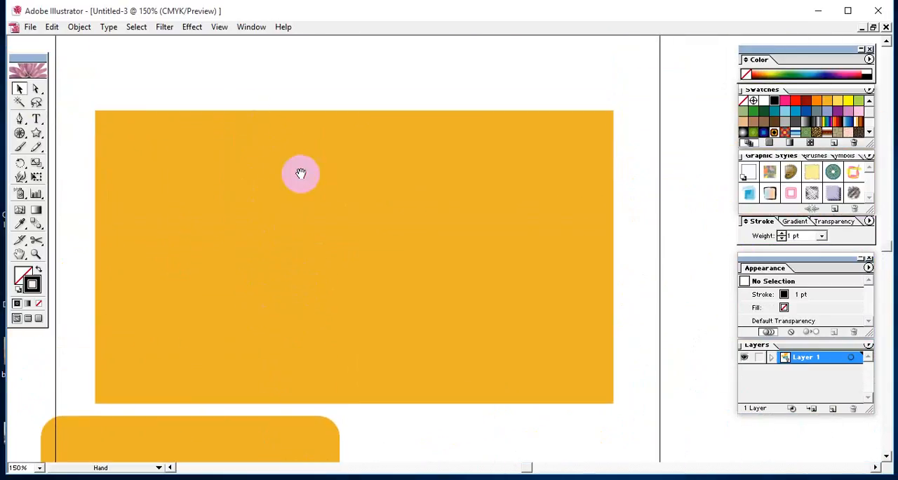
left_click_drag(301, 175, 306, 98)
left_click_drag(246, 273, 287, 189)
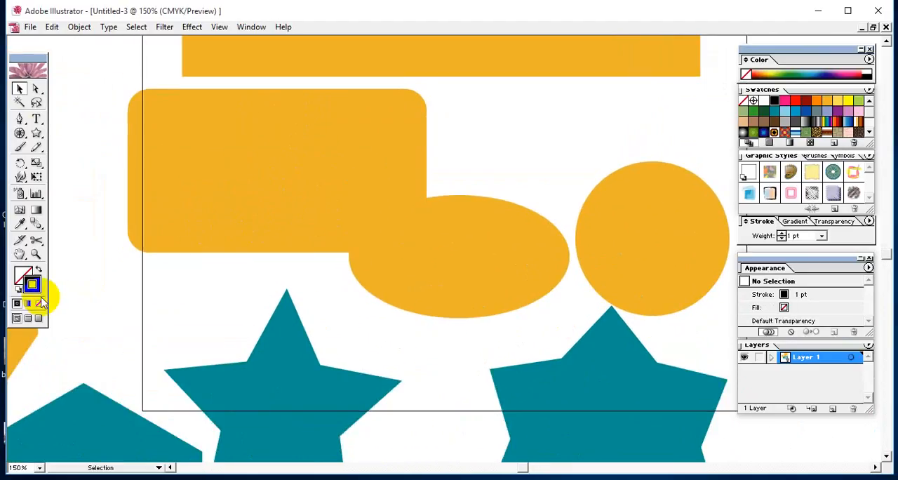
Give the orange rounded rectangle a black stroke and a bright pink fill
left_click(190, 195)
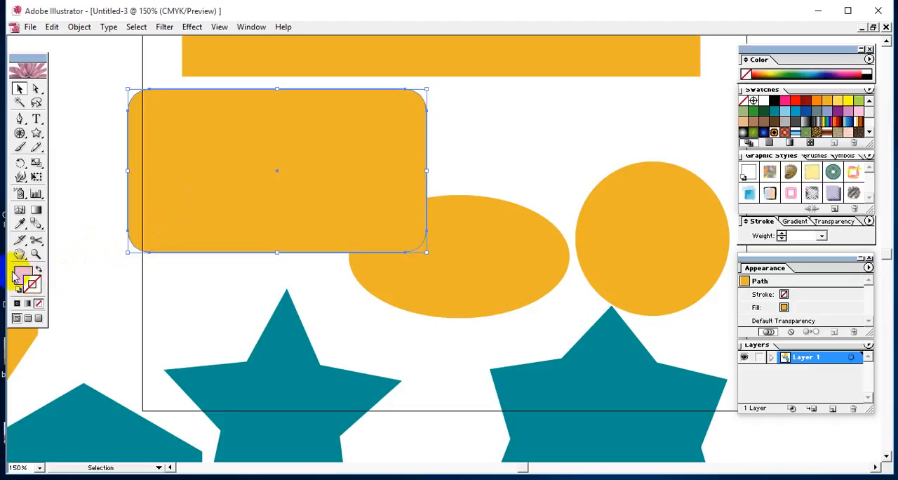
left_click(175, 232)
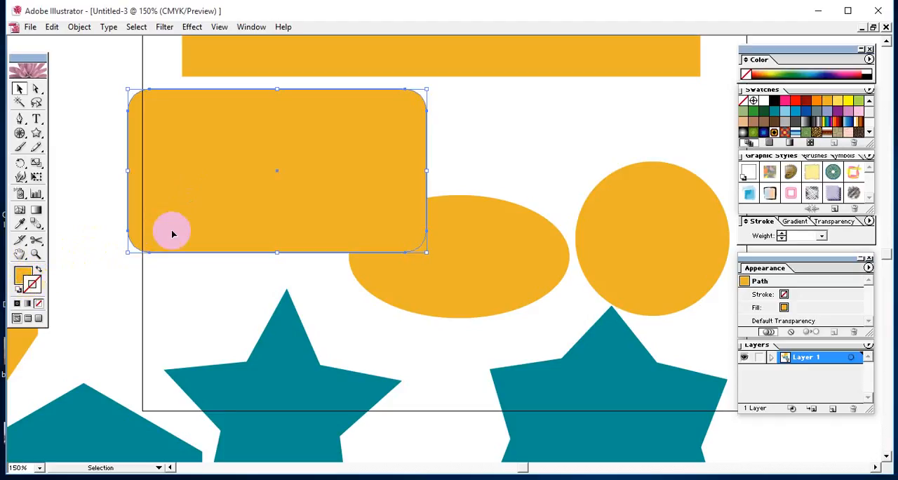
left_click(775, 103)
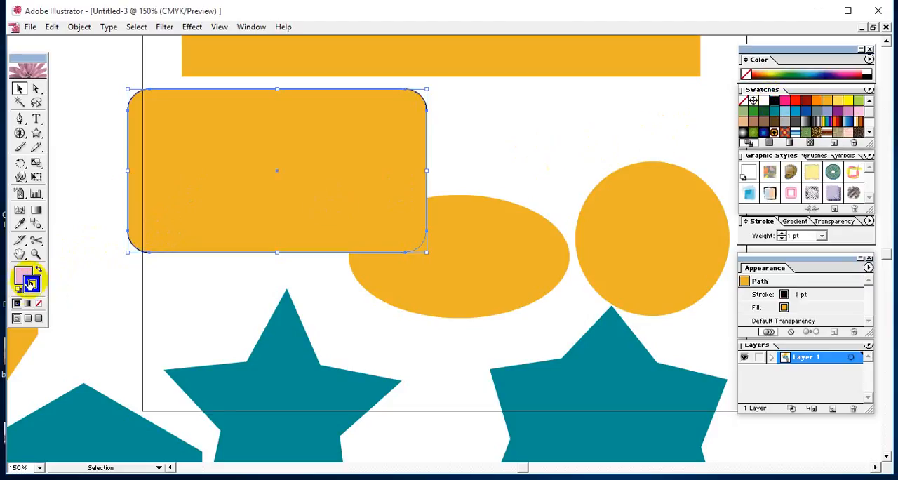
left_click(112, 104)
left_click(184, 190)
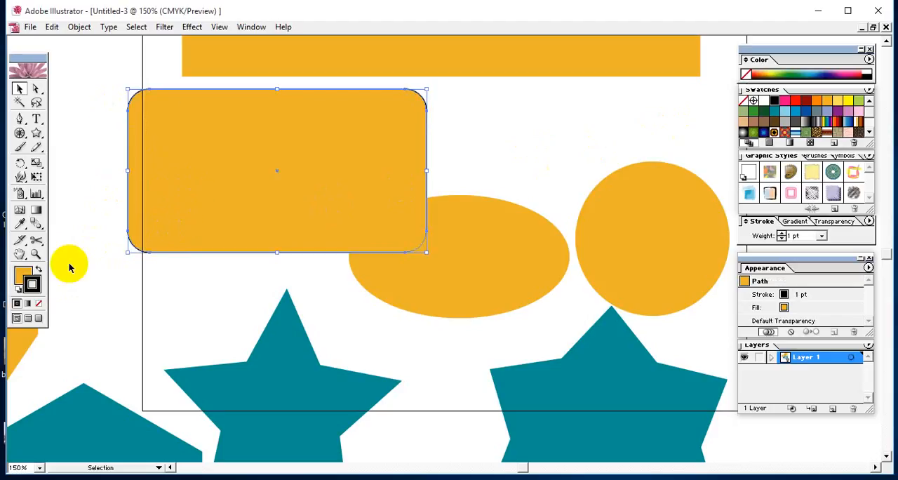
left_click(19, 275)
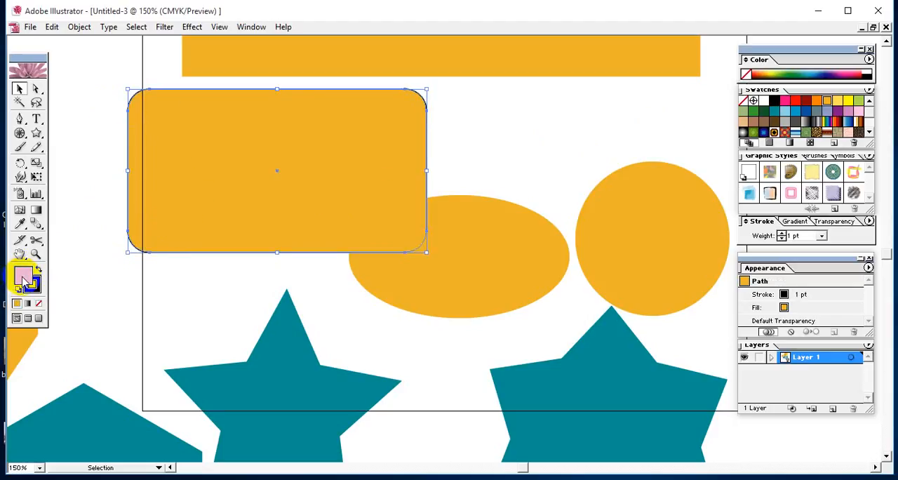
left_click(787, 104)
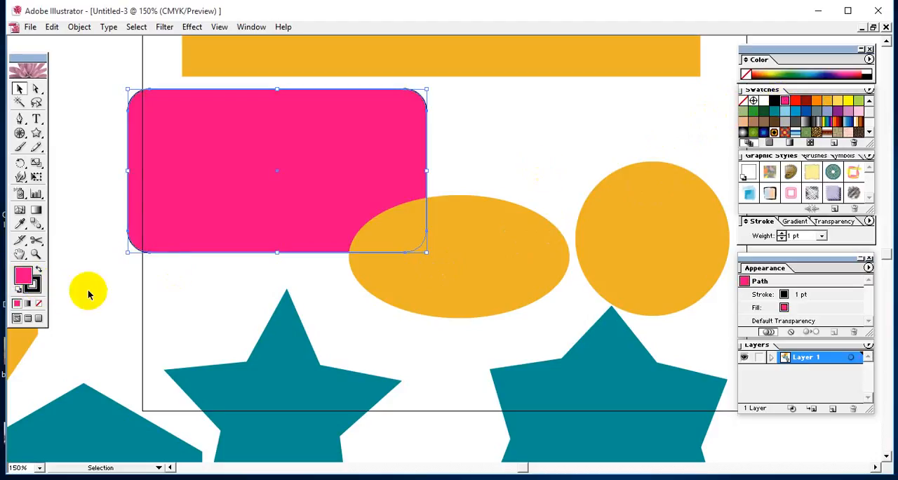
Move the pink rounded rectangle left and slightly up so it overlaps the large orange rectangle's lower-left corner
left_click(151, 289)
left_click(196, 180)
left_click_drag(196, 180, 124, 155)
Look over the stars, line, arc and spiral down to the polar grid and back to the rectangular grid
key("space")
left_click_drag(349, 203, 171, 77)
left_click_drag(356, 265, 411, 114)
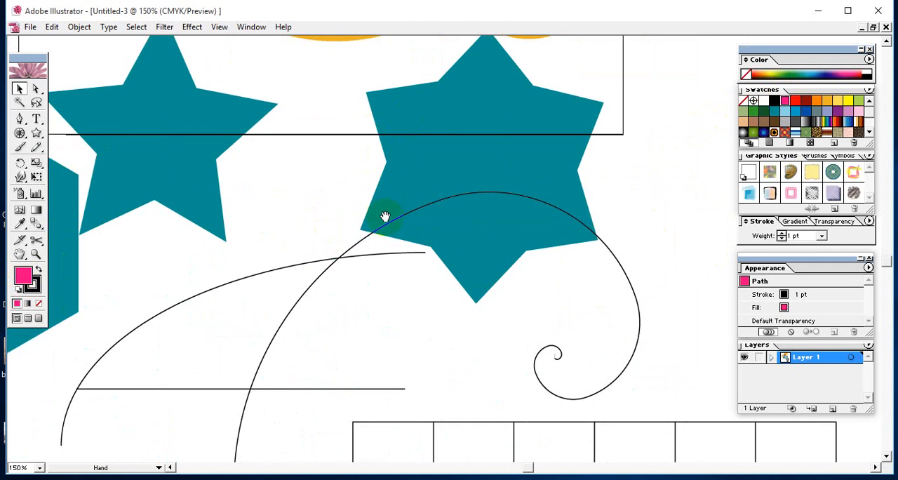
left_click_drag(385, 216, 565, 142)
left_click_drag(577, 217, 405, 108)
left_click_drag(574, 259, 513, 203)
left_click_drag(558, 321, 507, 105)
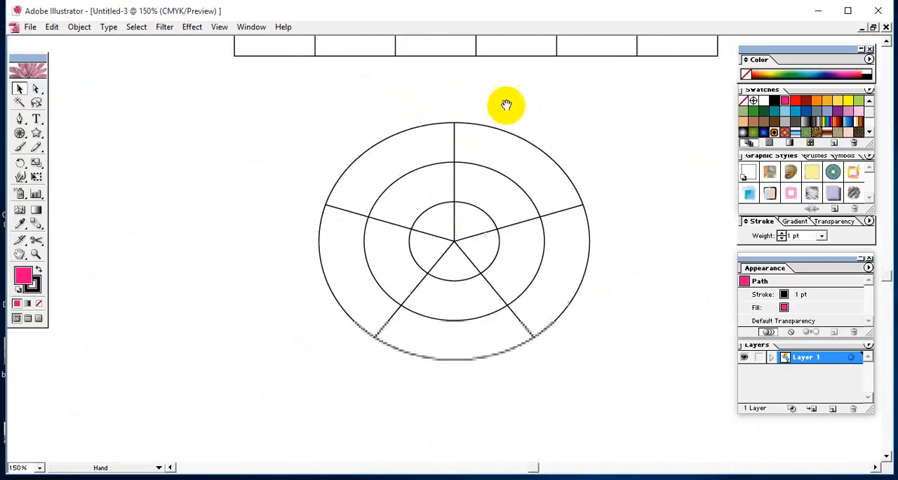
left_click_drag(478, 214, 543, 394)
left_click_drag(354, 144, 420, 324)
left_click_drag(453, 70, 365, 39)
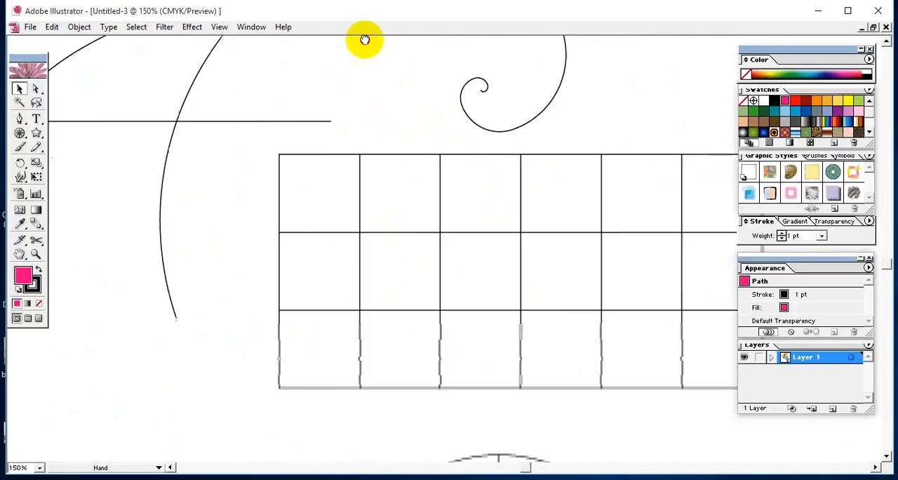
Give the rectangular grid a light blue fill and a red stroke, and deselect it
left_click(264, 194)
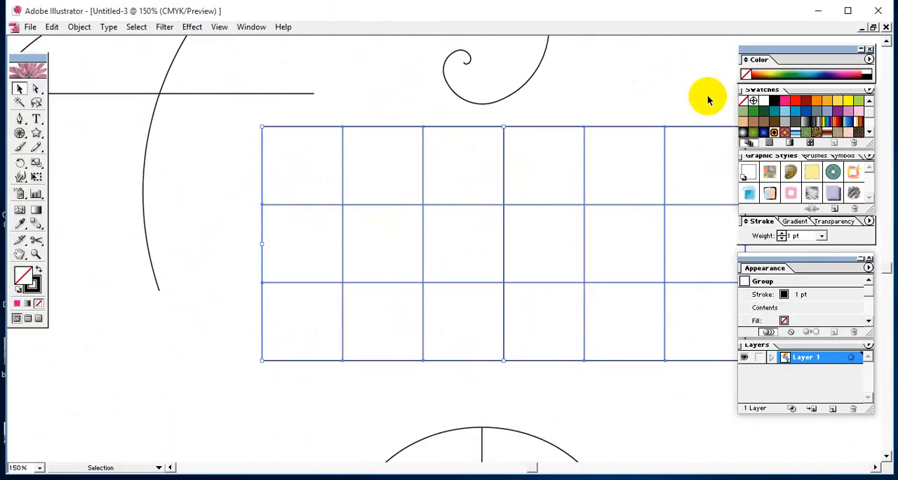
left_click(787, 114)
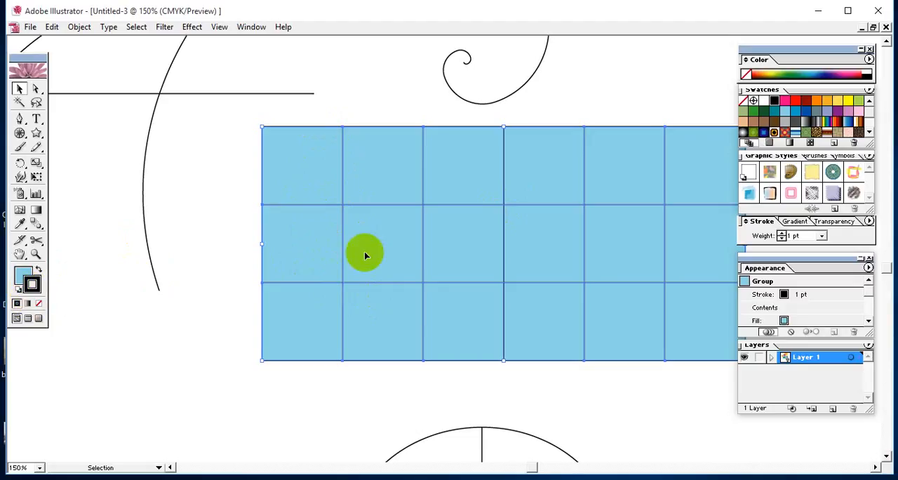
left_click(797, 103)
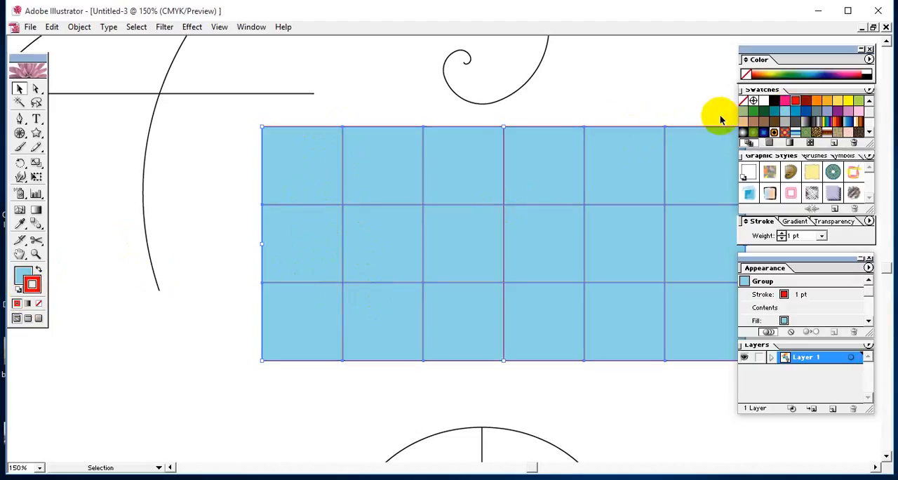
left_click(611, 97)
Set the stroke of the large spiral to bright pink
left_click_drag(634, 175, 416, 211)
left_click_drag(320, 195, 706, 323)
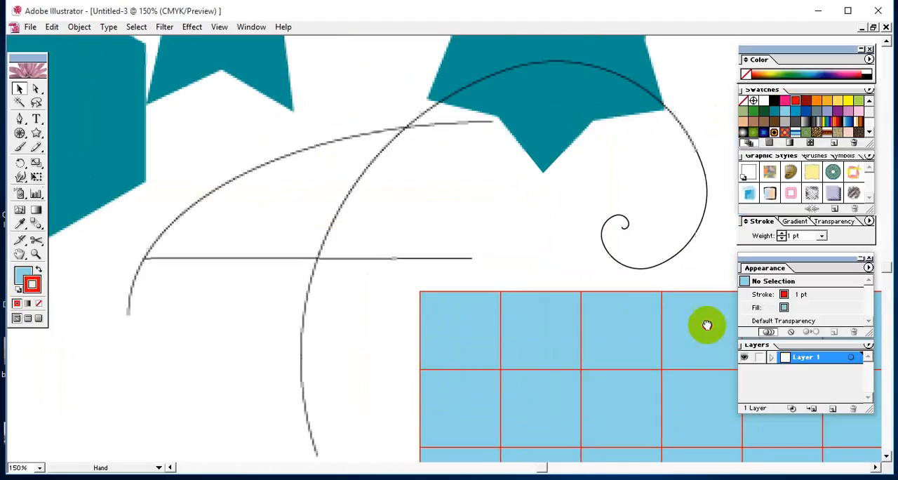
left_click_drag(511, 309, 586, 302)
left_click(385, 278)
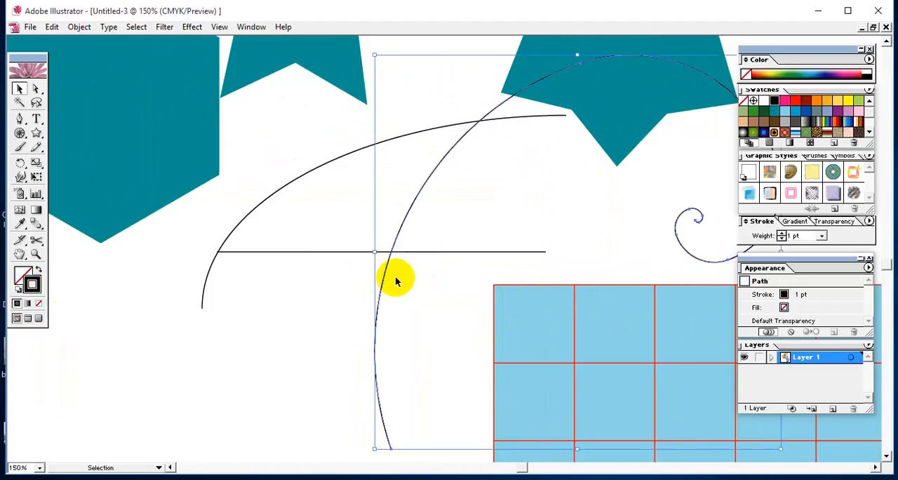
left_click(785, 101)
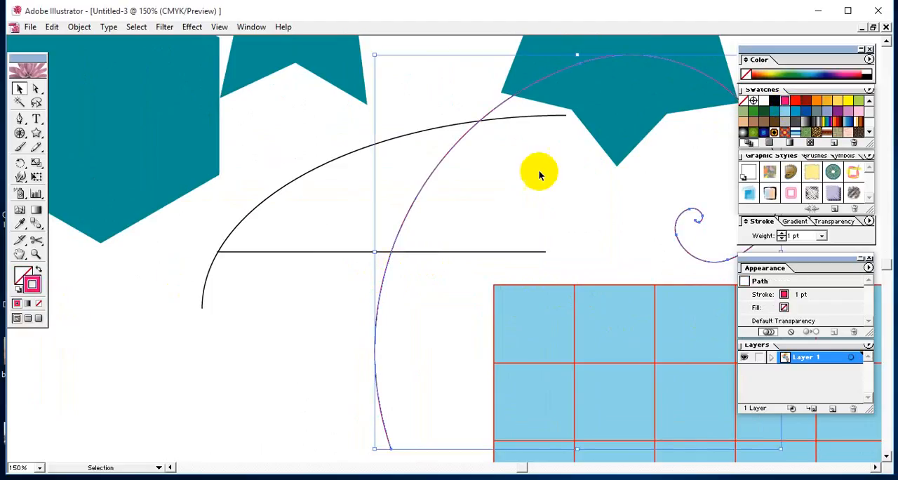
Set the stroke of the arc above the horizontal line to dark green and deselect it
left_click(278, 196)
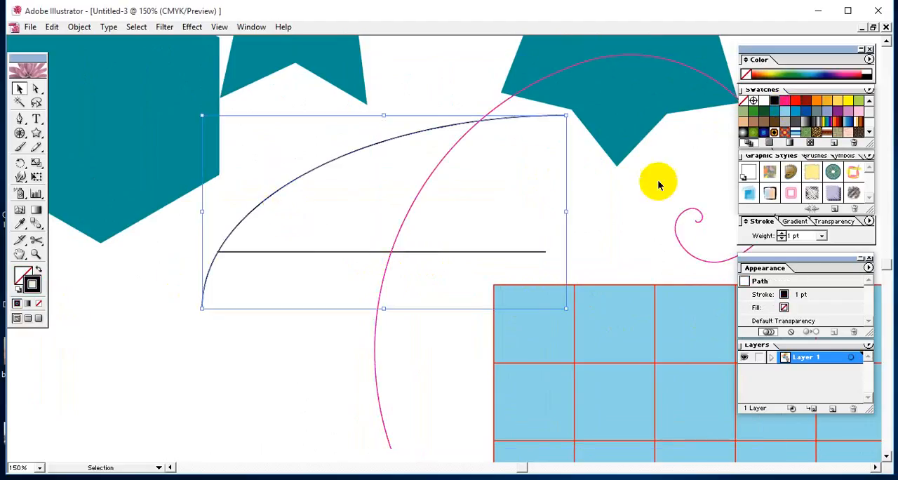
left_click(744, 112)
left_click(198, 374)
Fit the artboard in the window and look over the recoloured shapes, curves and grid
left_click_drag(376, 222, 481, 461)
left_click_drag(465, 151, 430, 452)
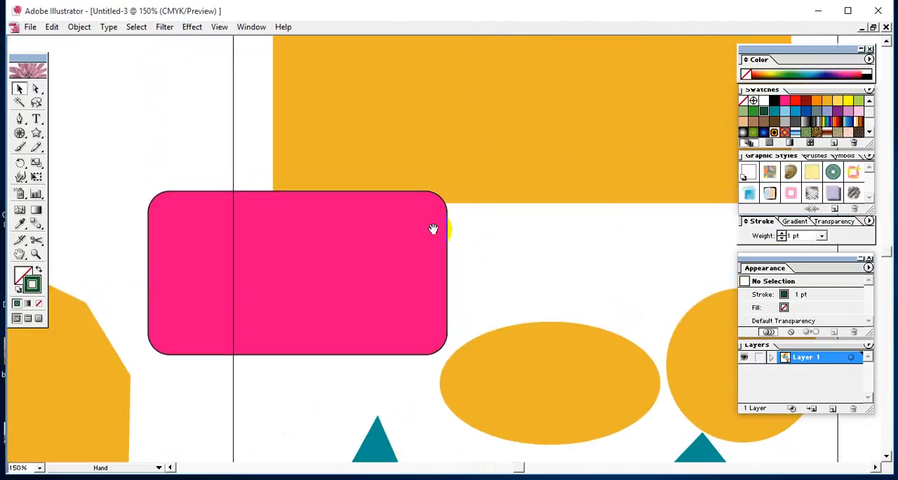
left_click_drag(448, 195, 371, 438)
key("ctrl+0")
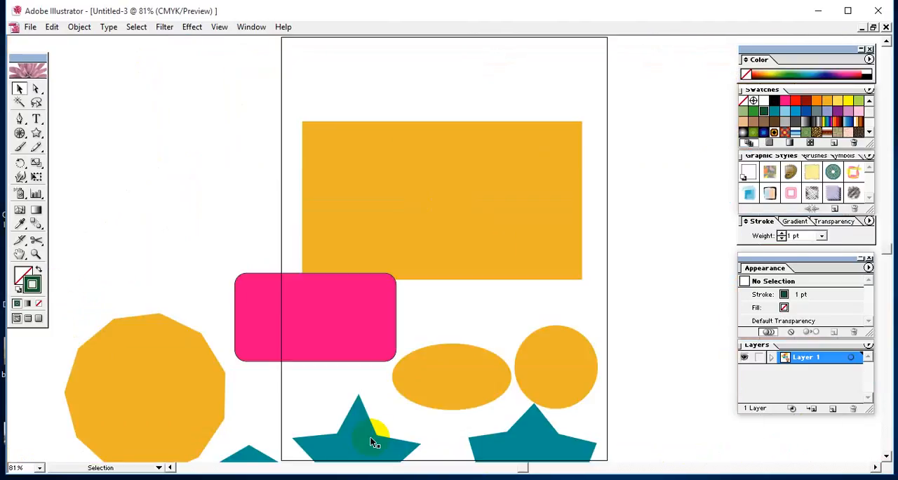
left_click_drag(375, 356, 361, 242)
left_click_drag(381, 271, 377, 196)
left_click_drag(450, 301, 397, 137)
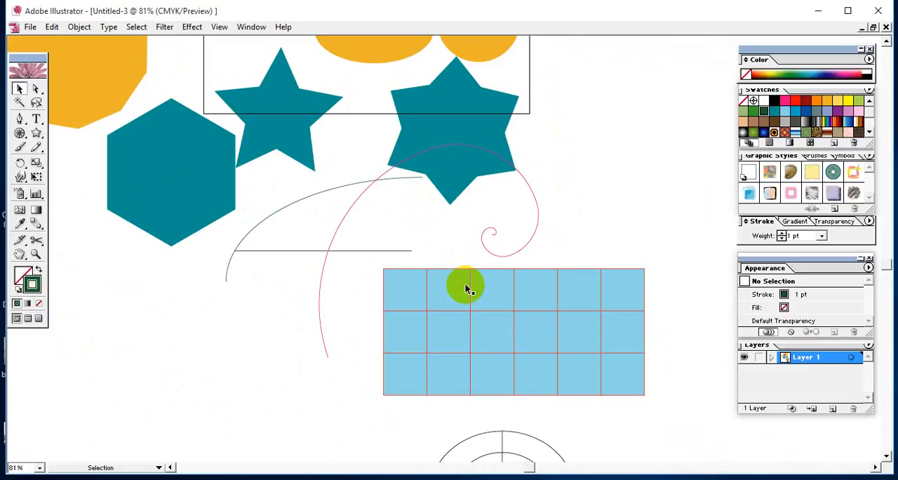
left_click_drag(386, 151, 445, 280)
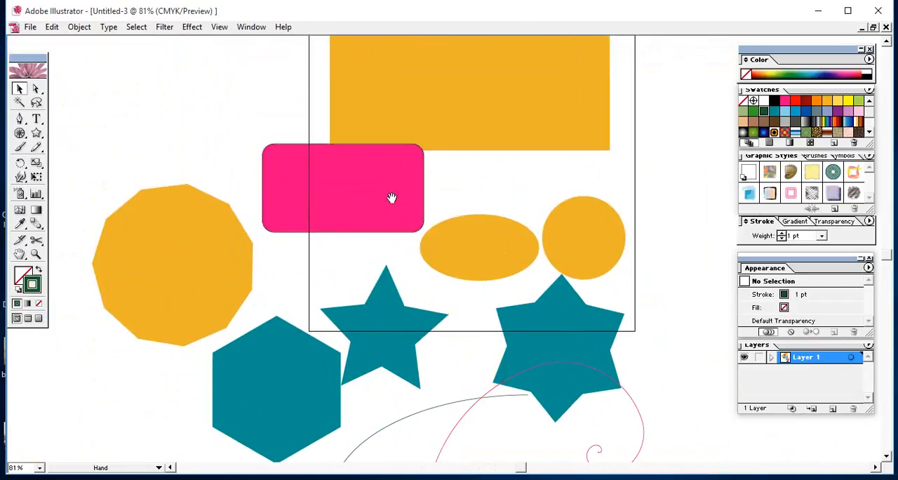